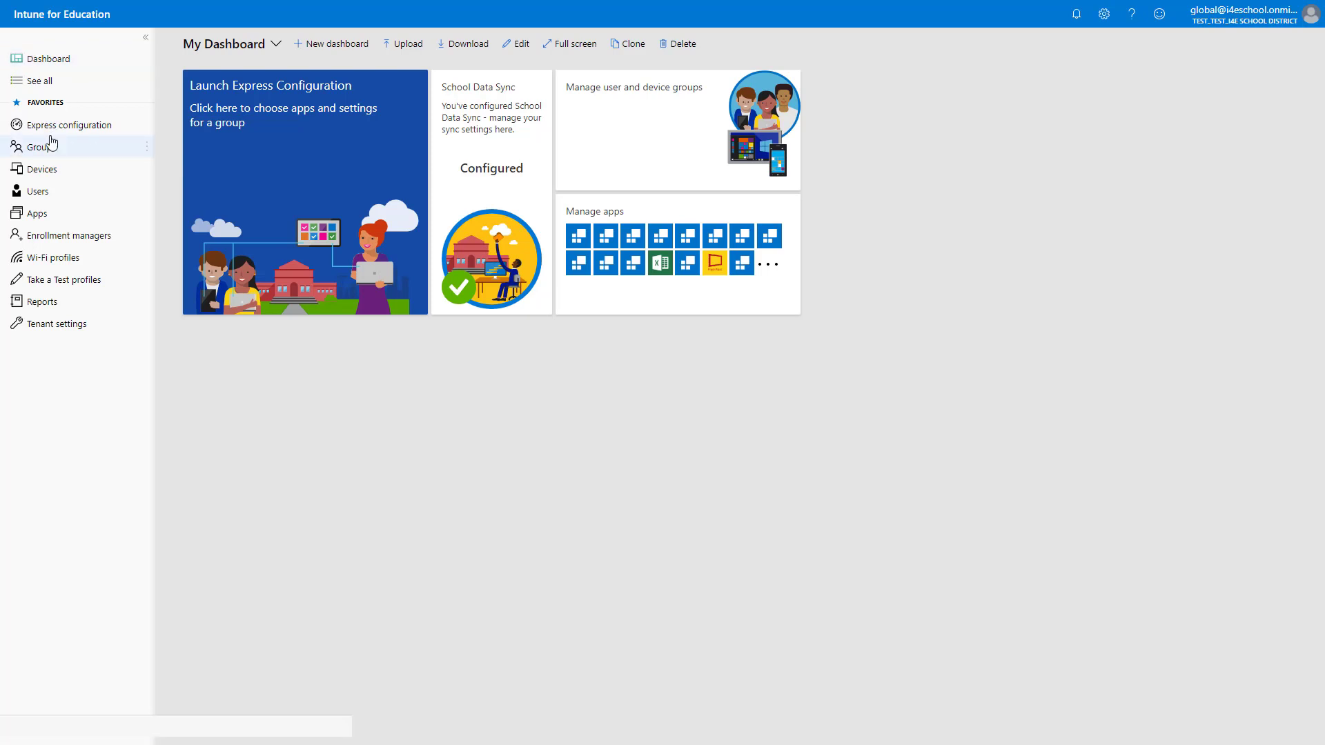
Go to Groups > All Students > Windows device settings and expand Accounts and sign-in.
click(49, 146)
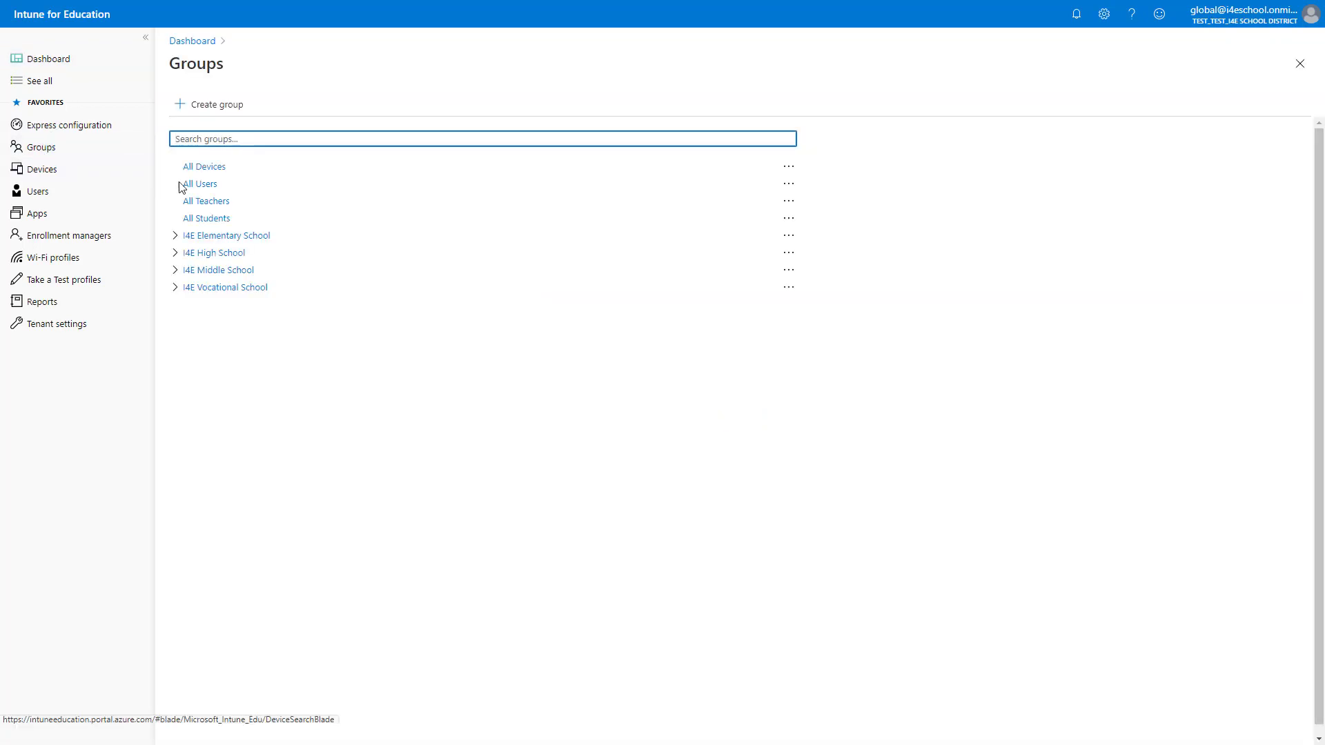
click(213, 221)
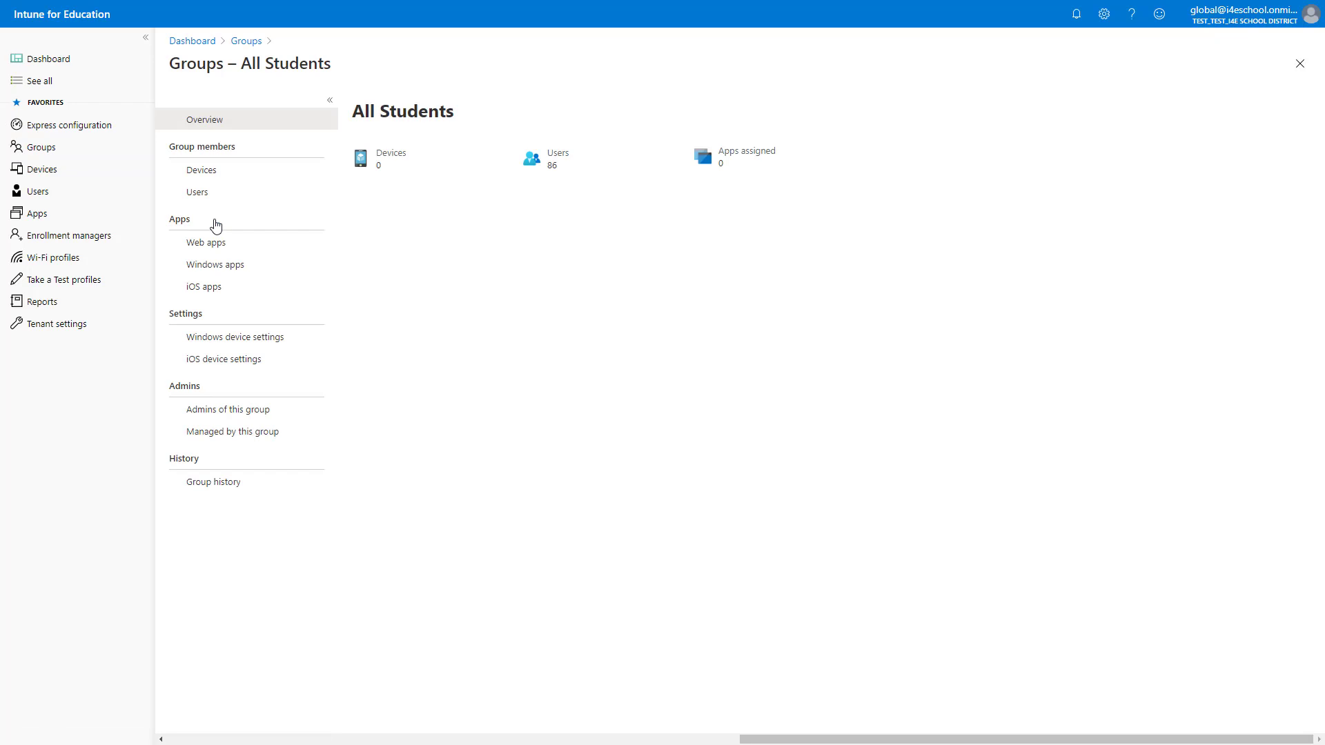
click(240, 339)
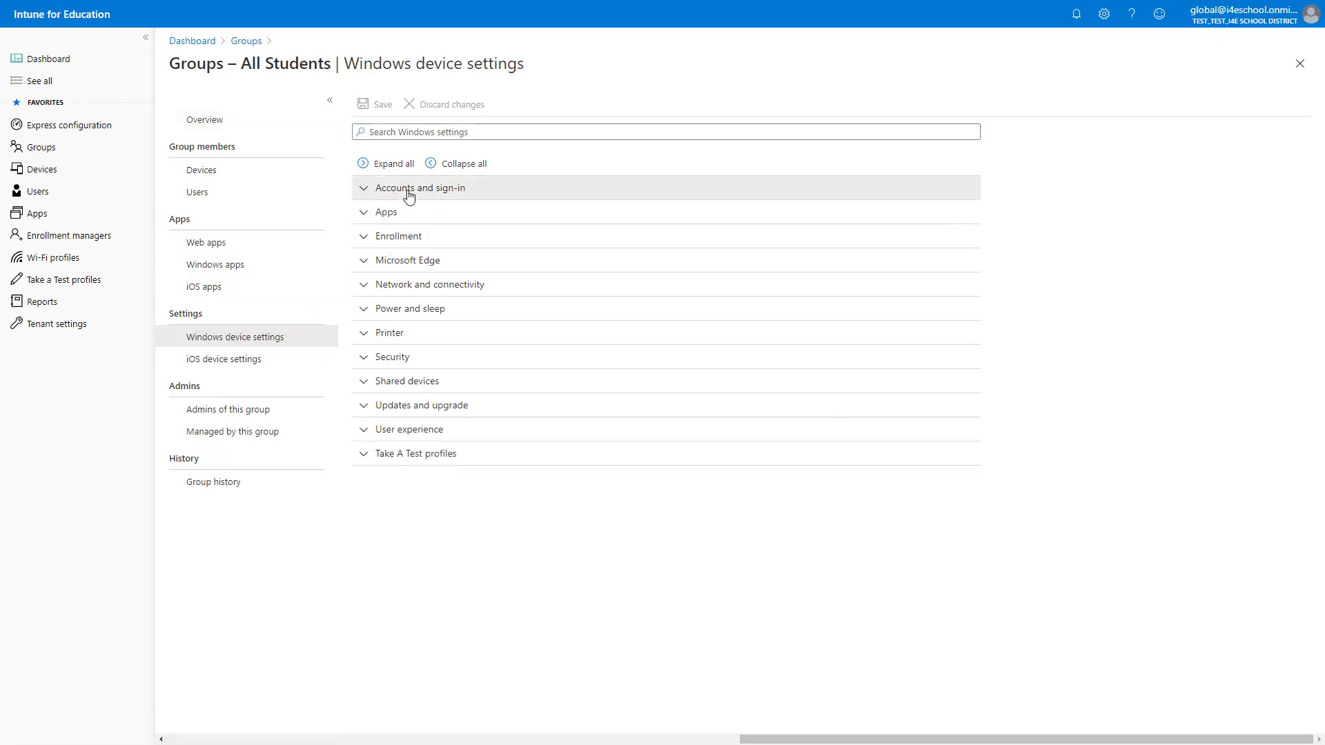
click(409, 198)
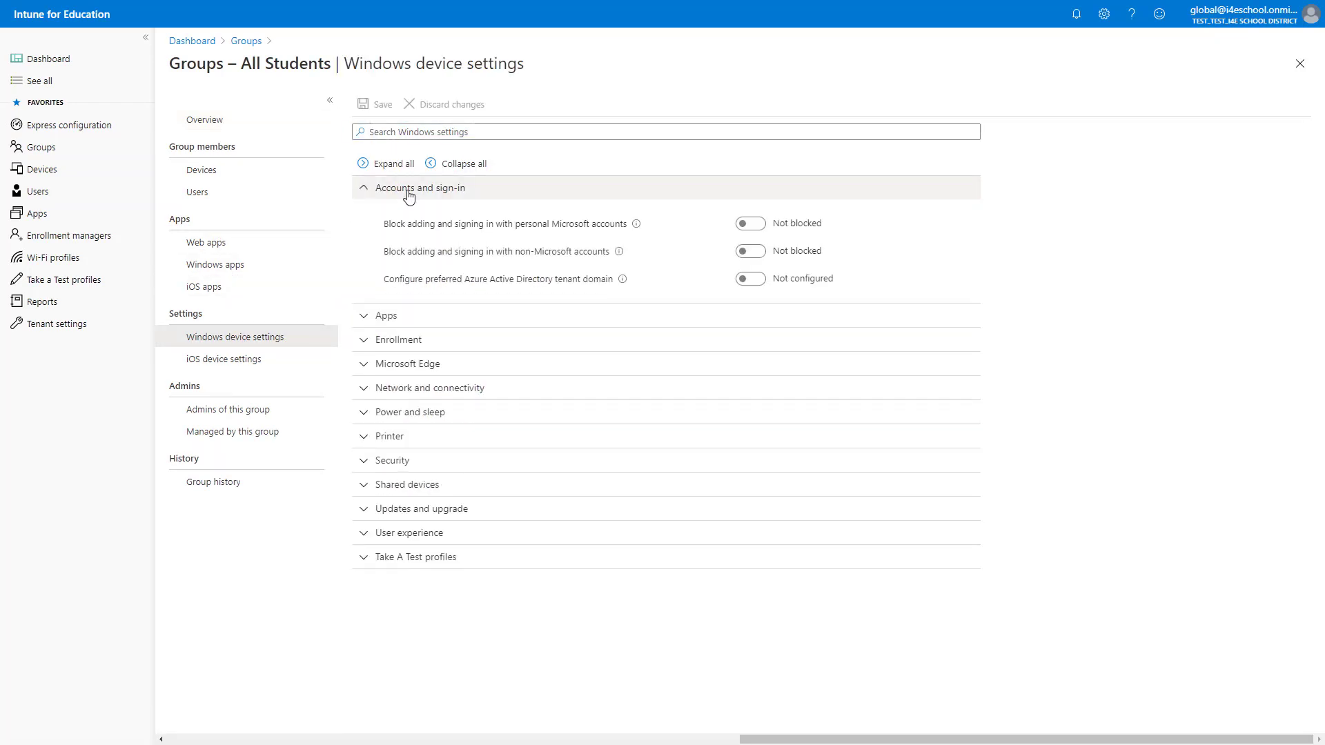
Turn on the preferred Azure AD tenant domain and block access to administrative apps.
click(752, 280)
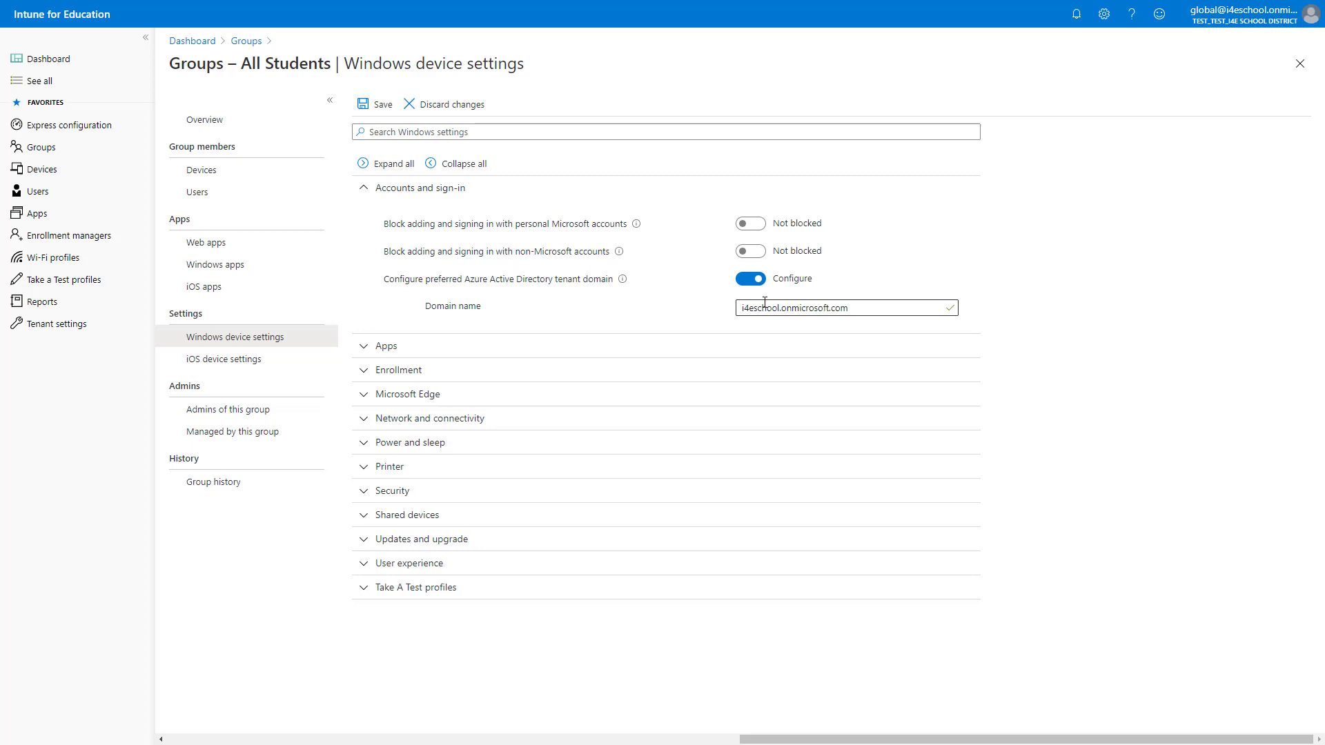
click(361, 356)
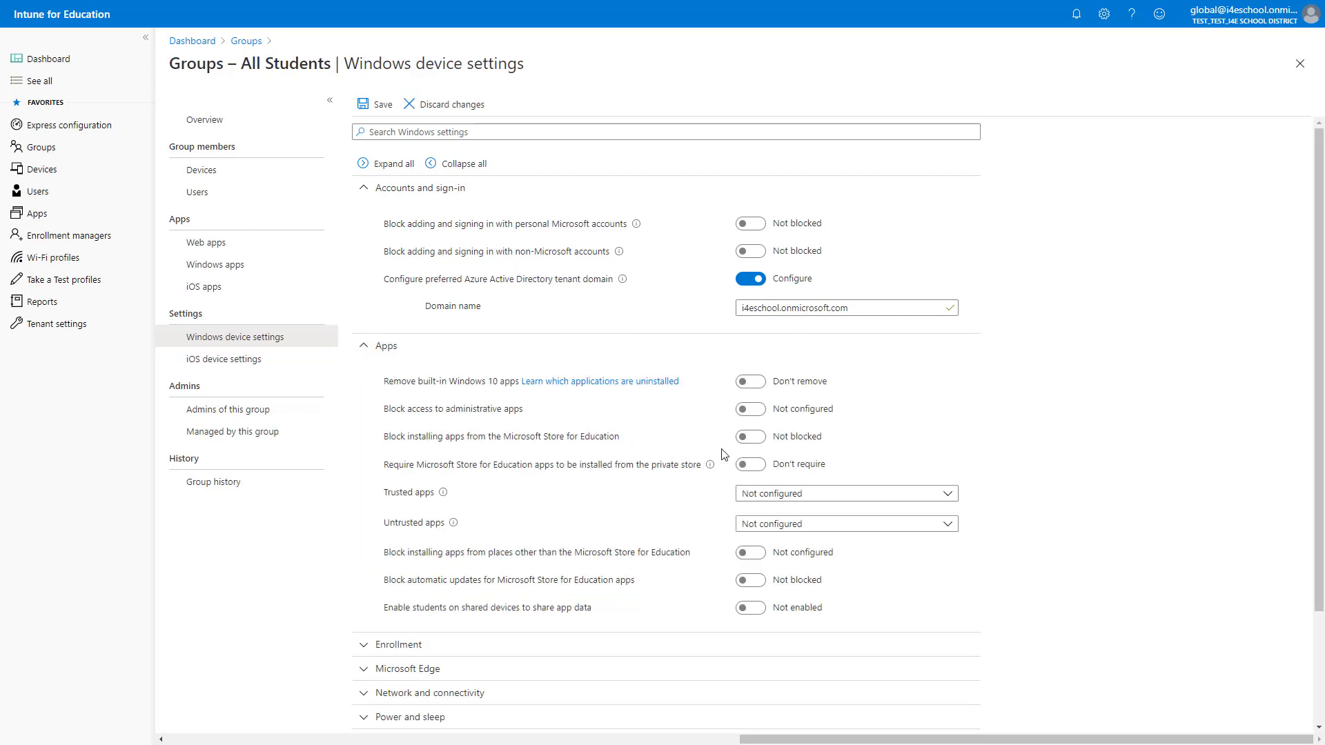
click(755, 413)
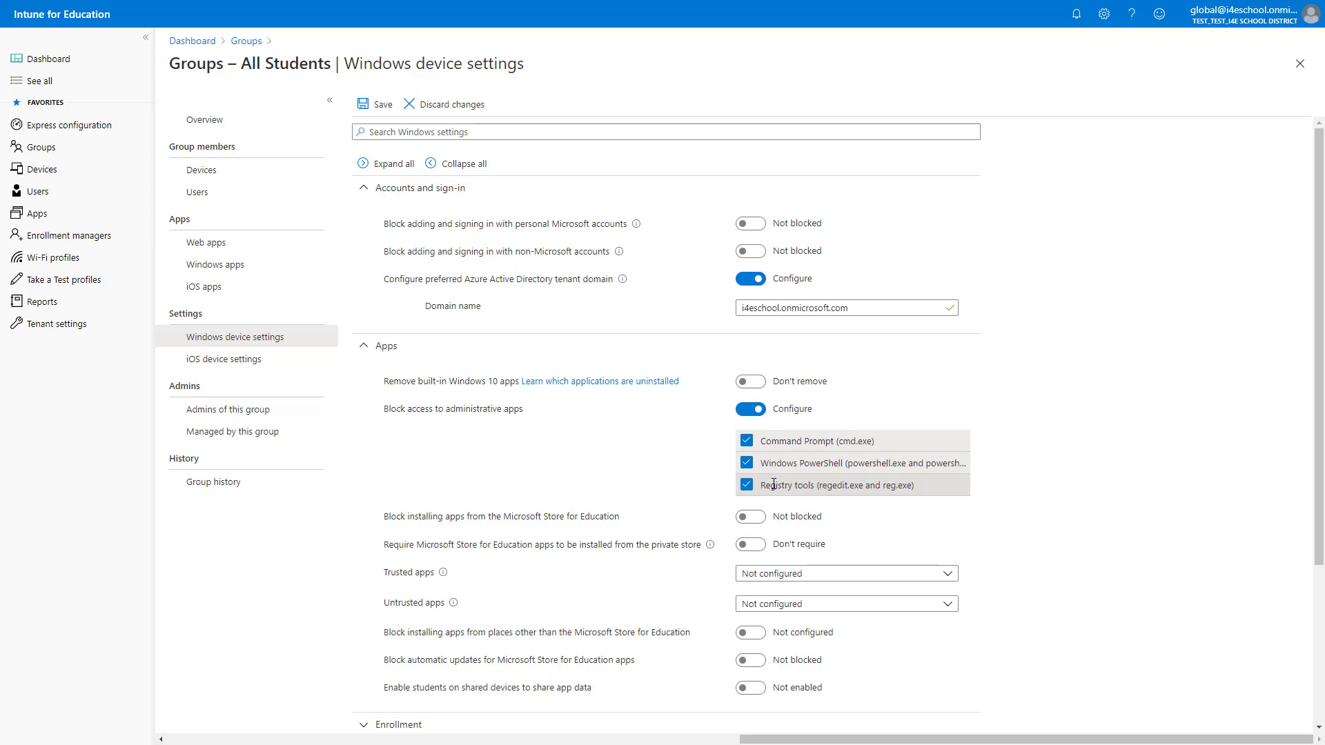
Start a new Windows Wi-Fi profile with name and SSID I4ESchool.
scroll(552, 570, down, 3)
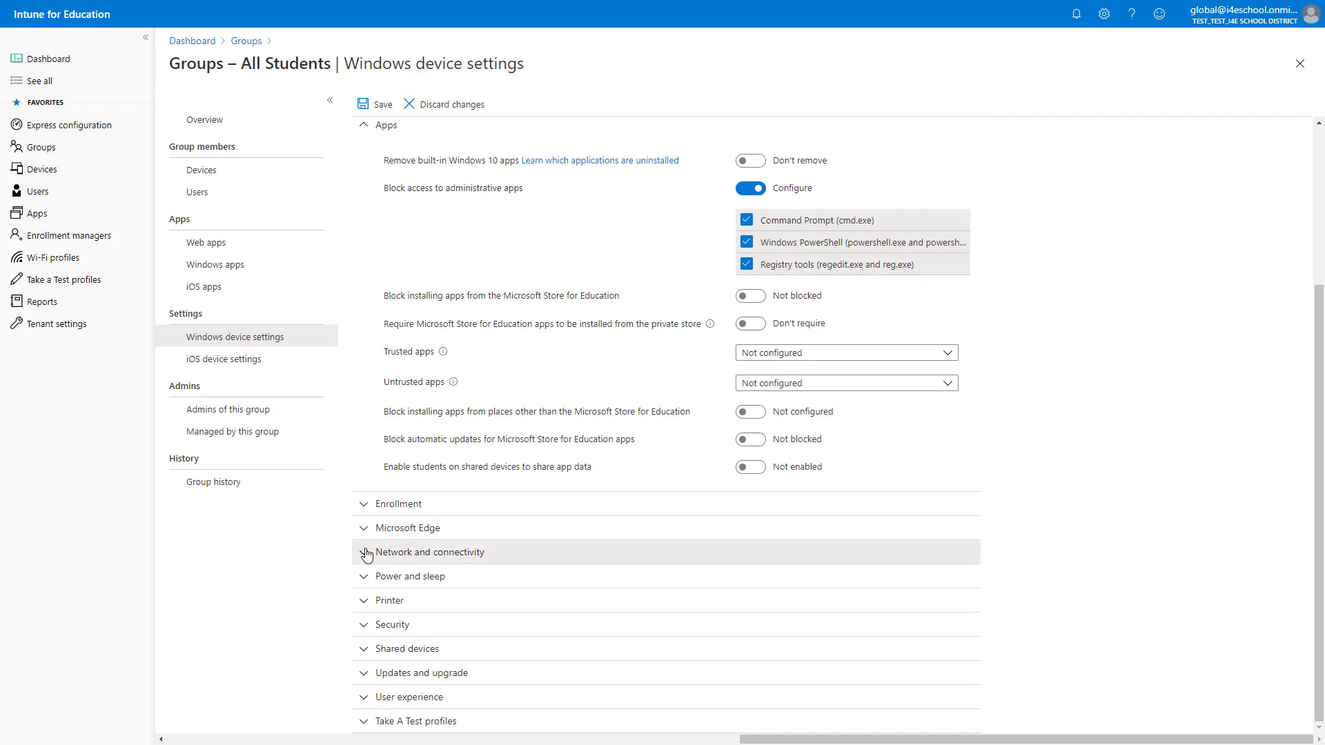
click(368, 553)
scroll(444, 551, down, 4)
scroll(452, 556, down, 3)
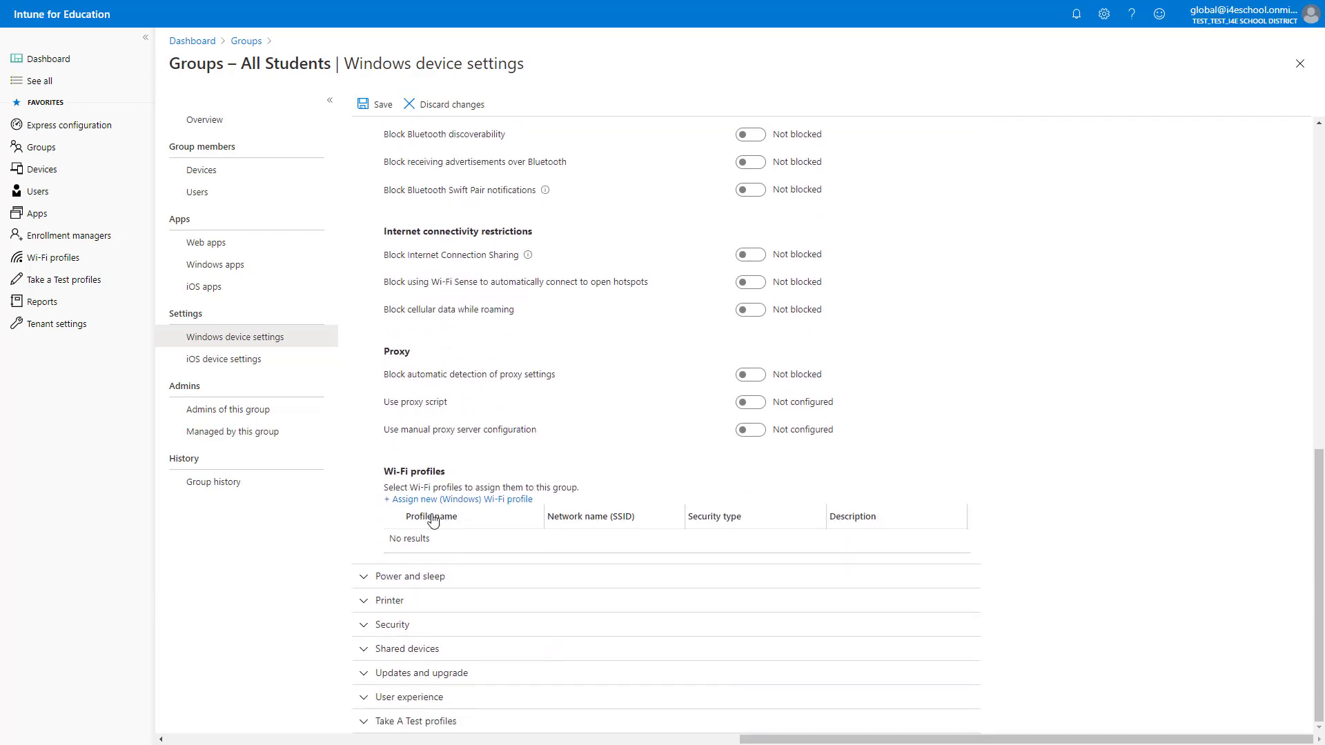
click(459, 499)
click(975, 109)
key(super+v)
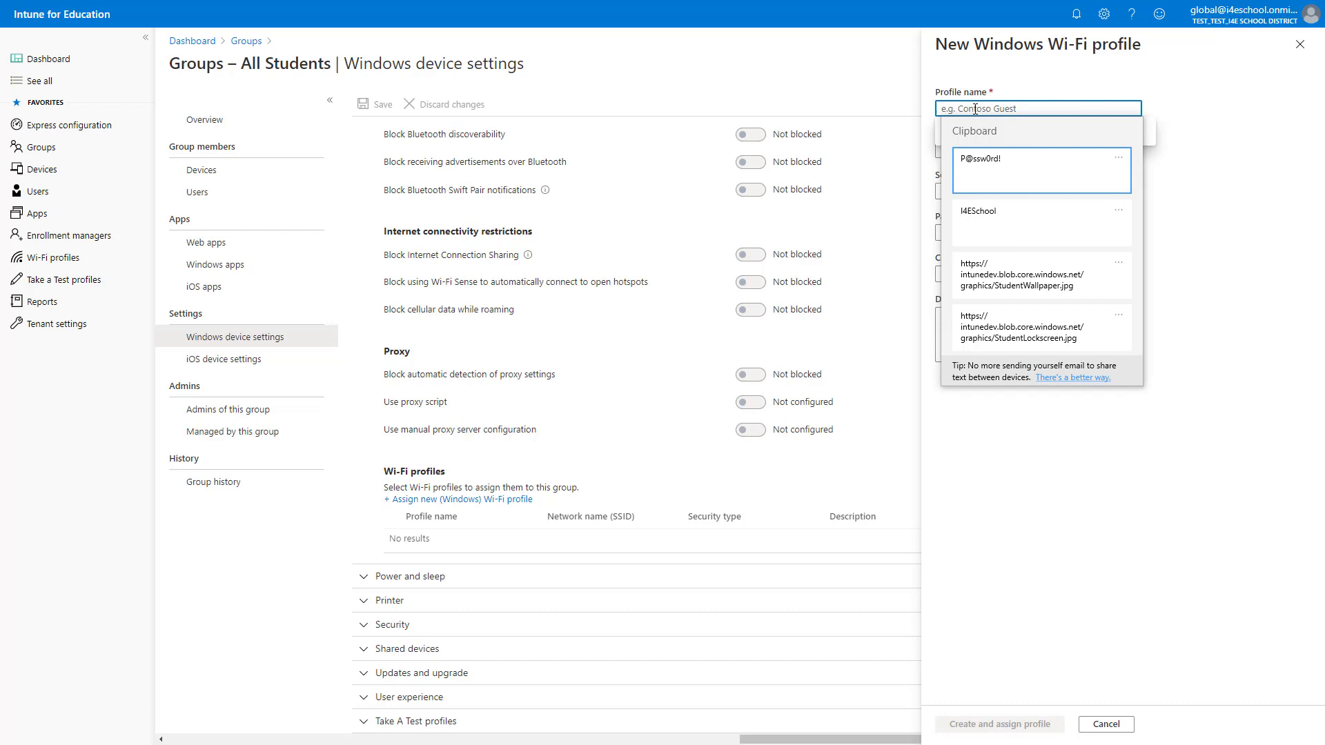
click(998, 207)
key(Tab)
key(super+v)
click(997, 261)
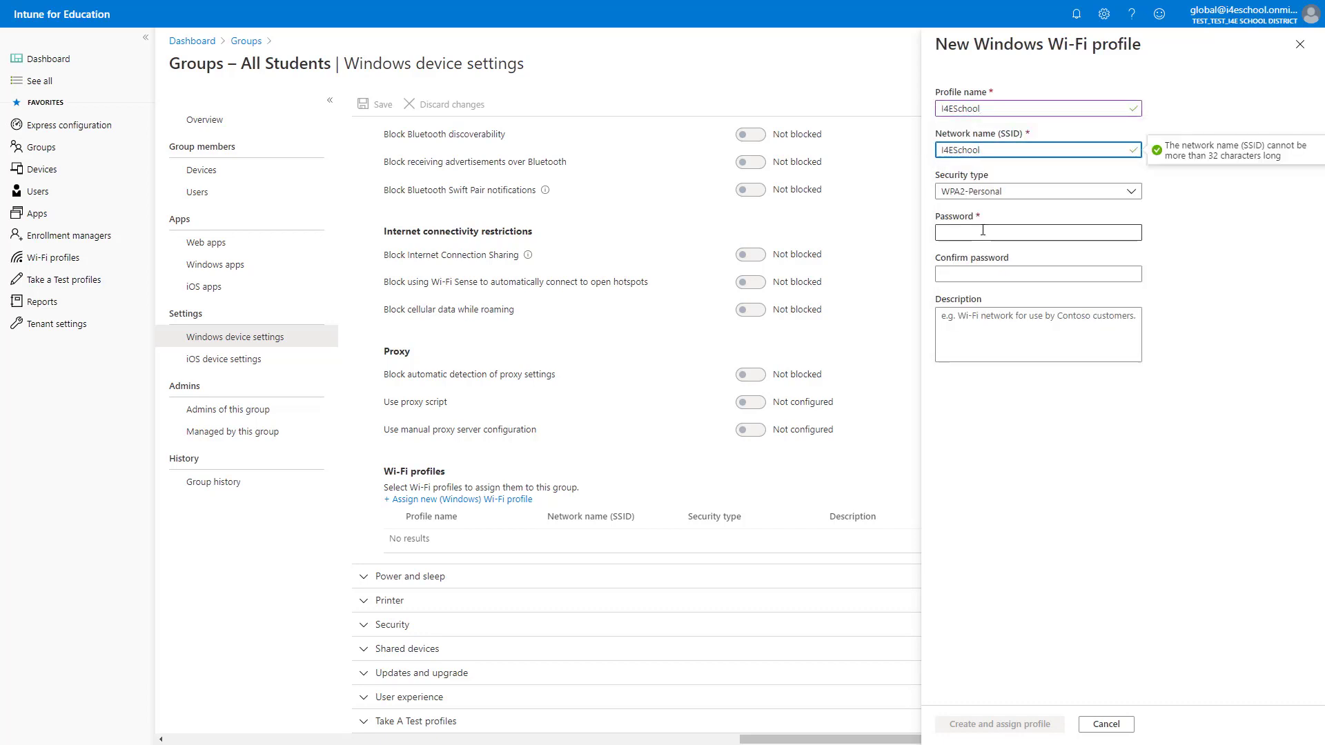
Set WPA2-Personal security, enter and confirm the Wi-Fi password, then create and assign the profile.
click(994, 194)
click(993, 210)
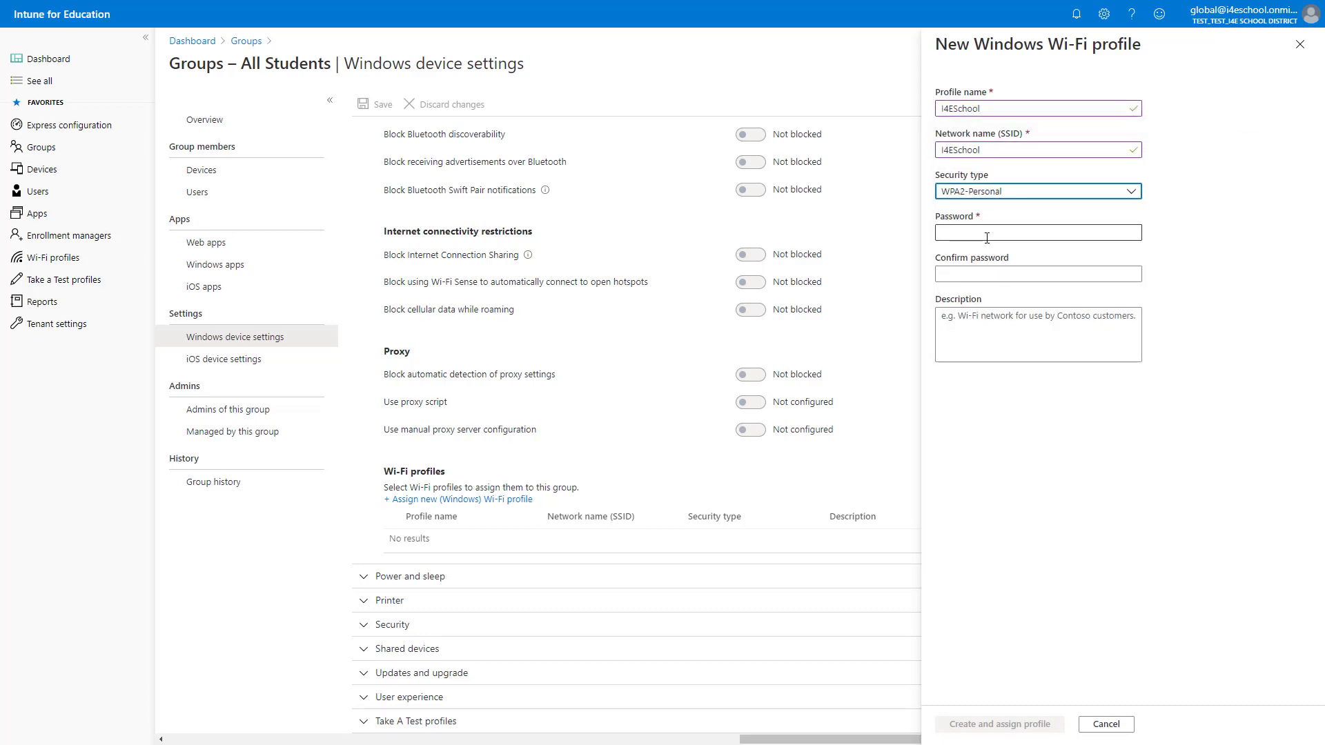
click(986, 235)
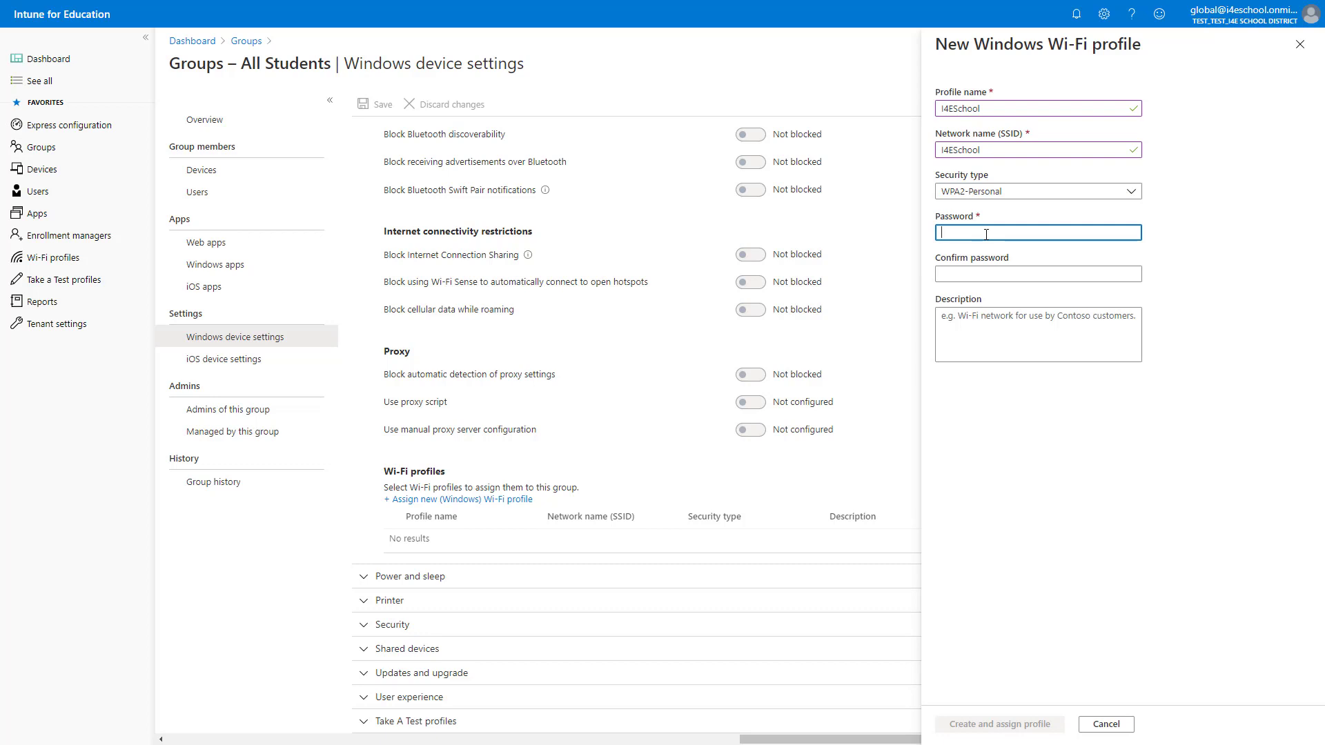
key(super+v)
click(989, 294)
click(987, 275)
key(super+v)
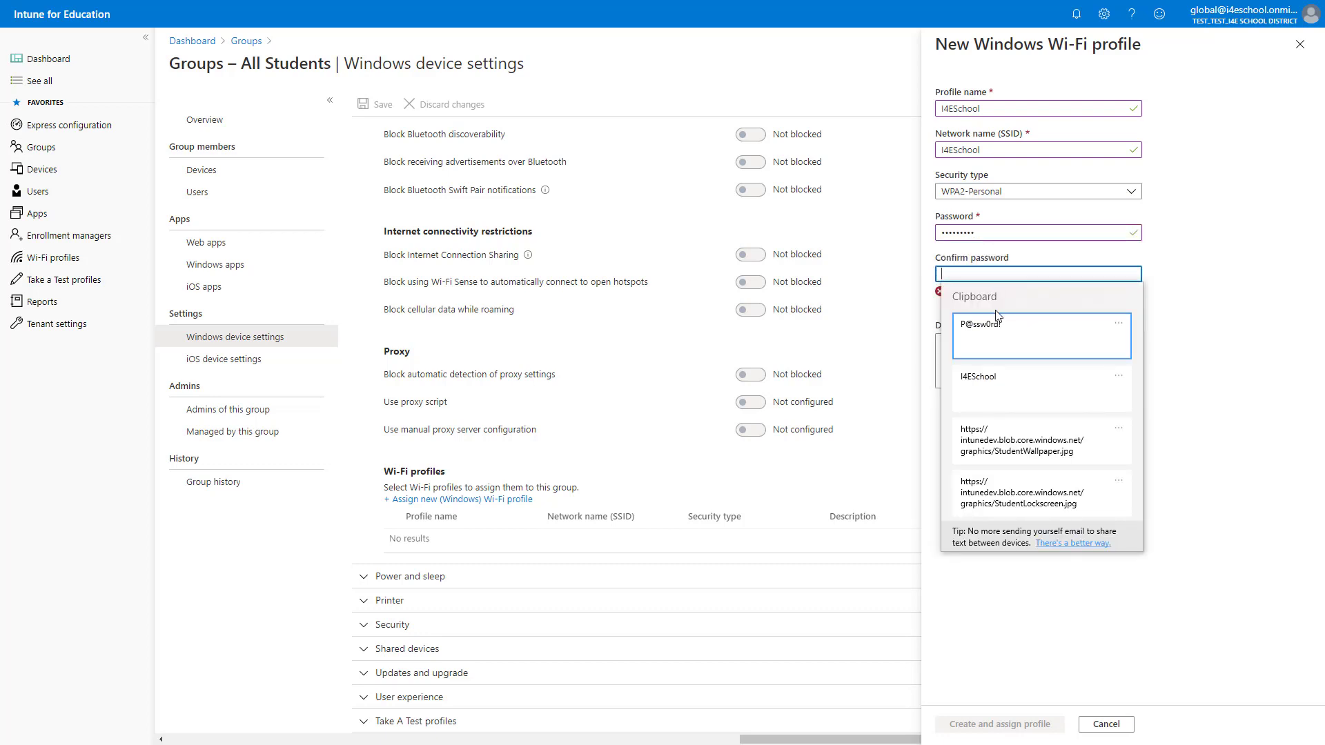
click(999, 334)
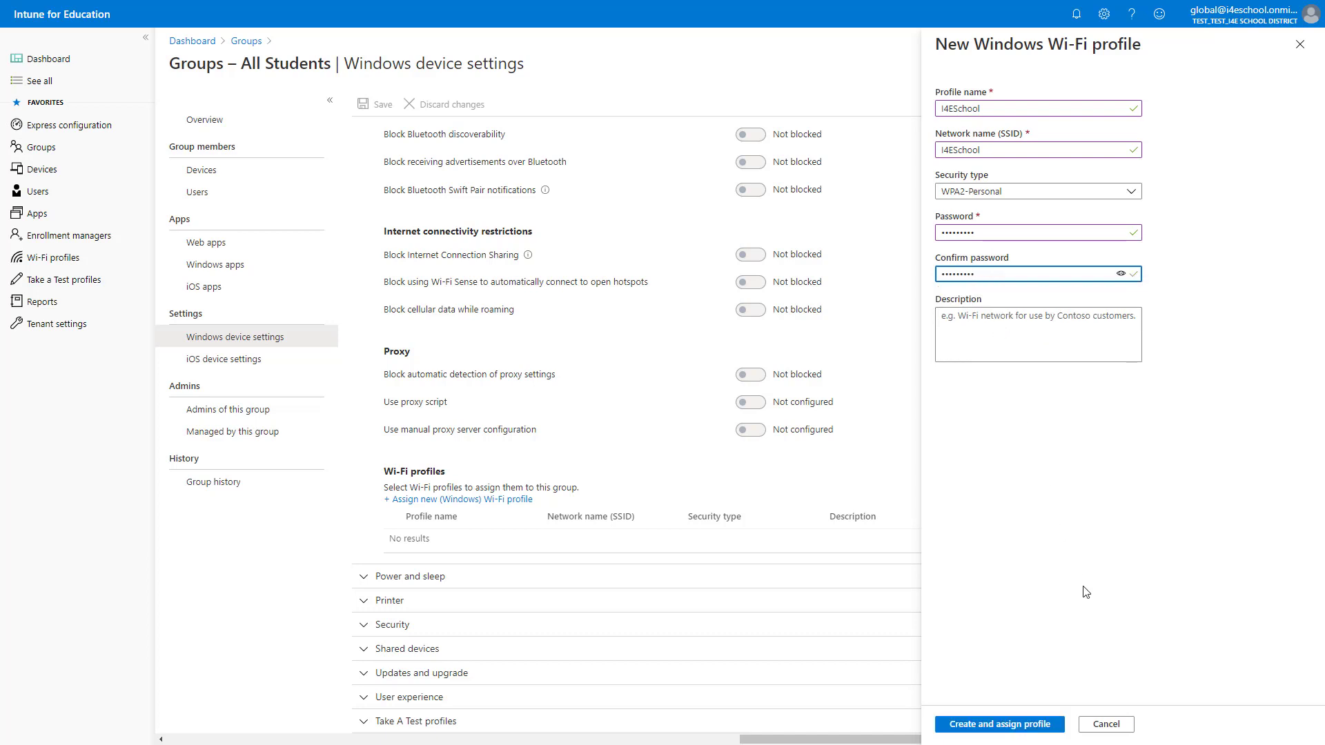
click(1044, 725)
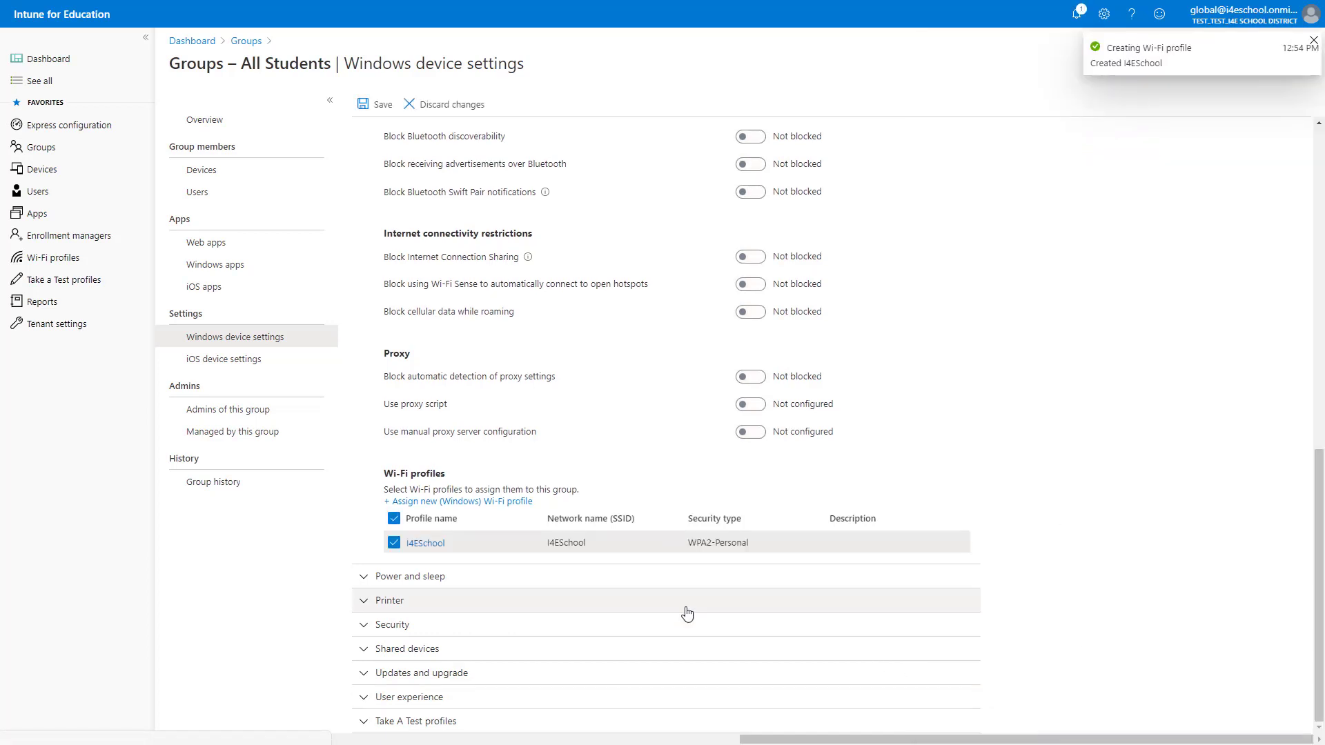
Under Power and sleep, turn the display off after 15 minutes and sleep after 1 hour.
click(363, 579)
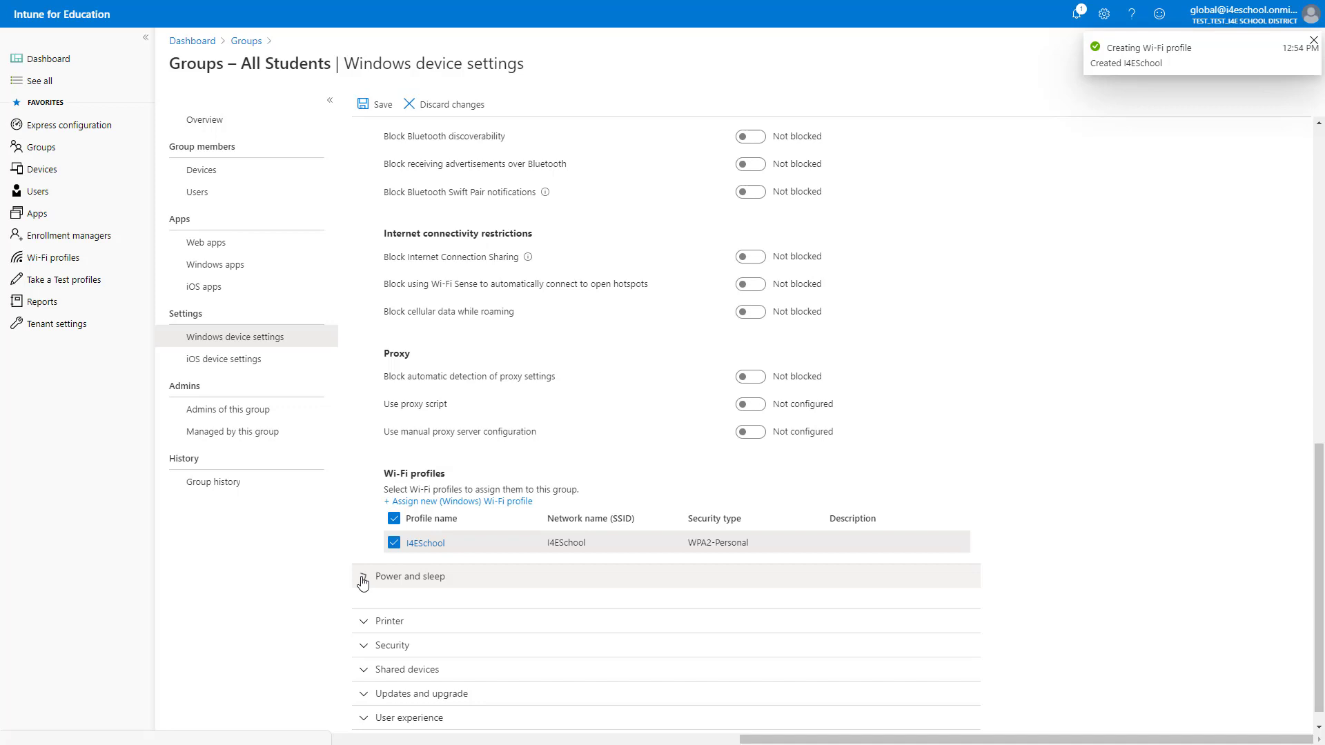
click(363, 584)
scroll(525, 621, down, 2)
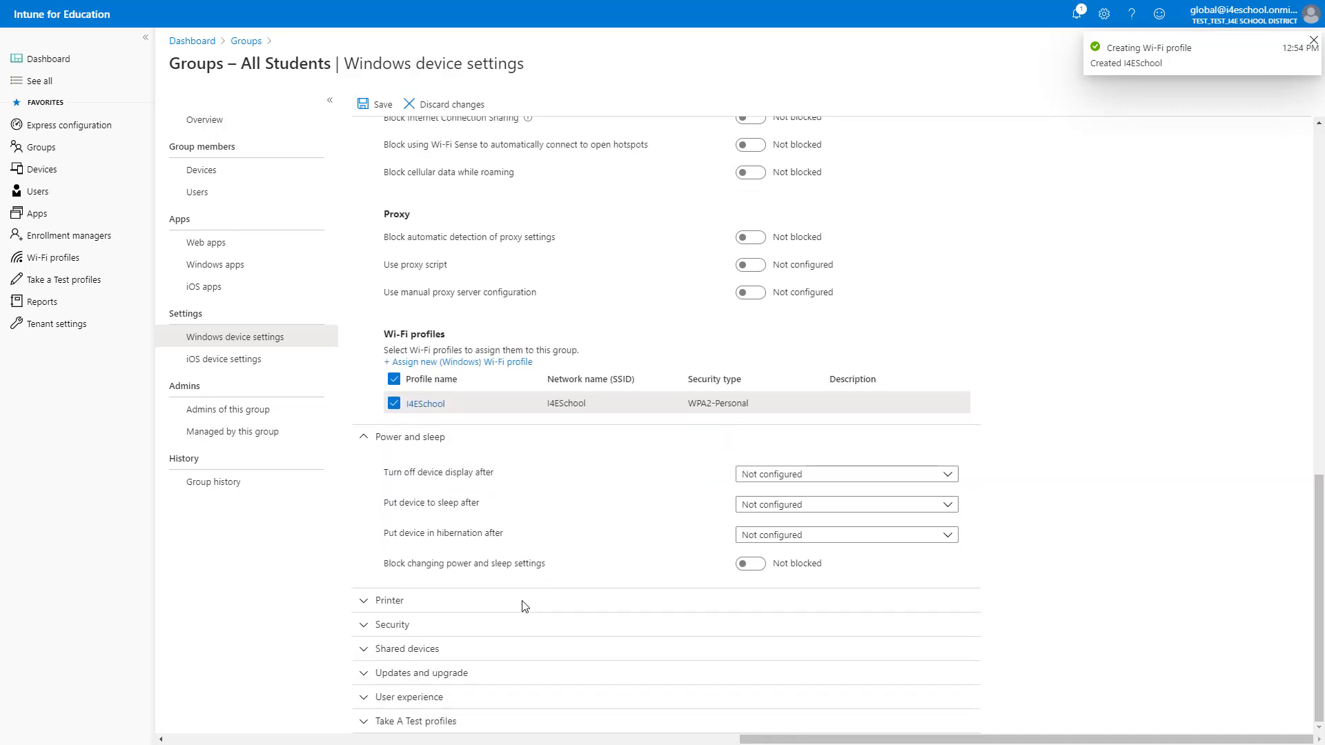
click(792, 473)
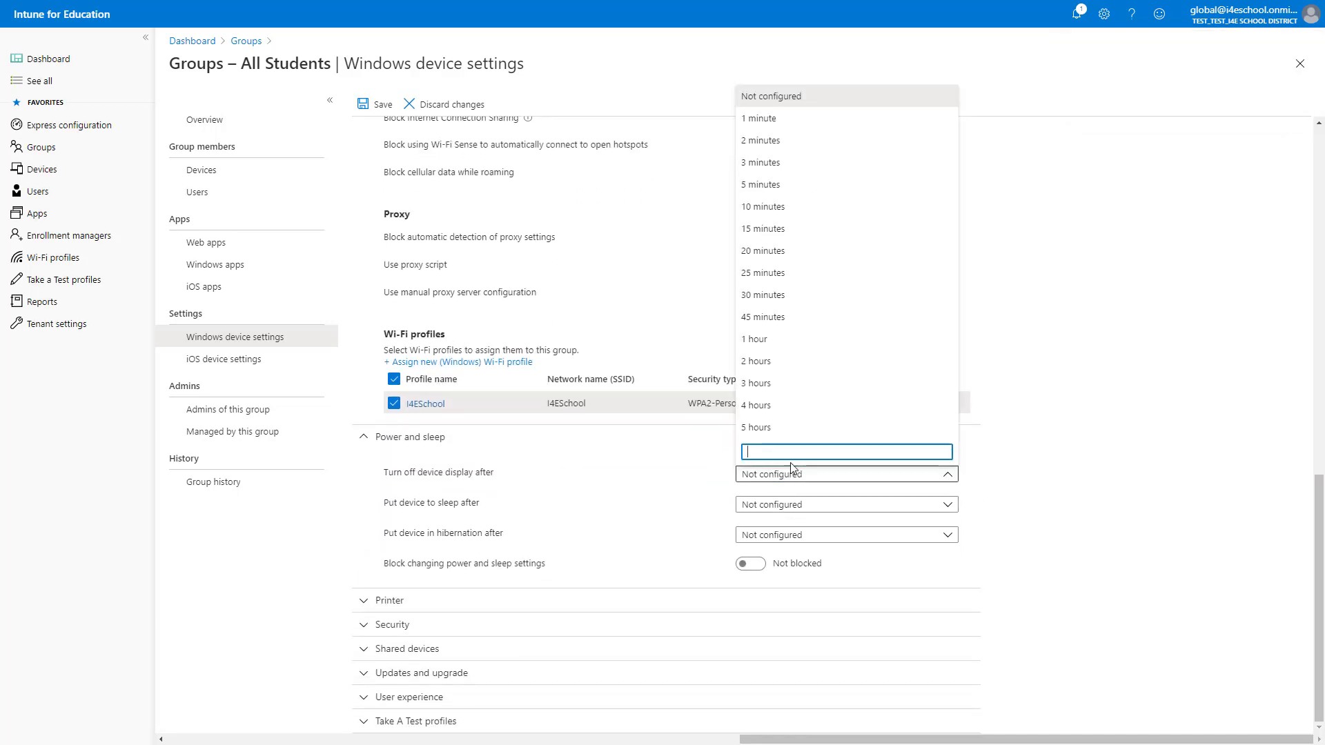
click(807, 235)
click(826, 506)
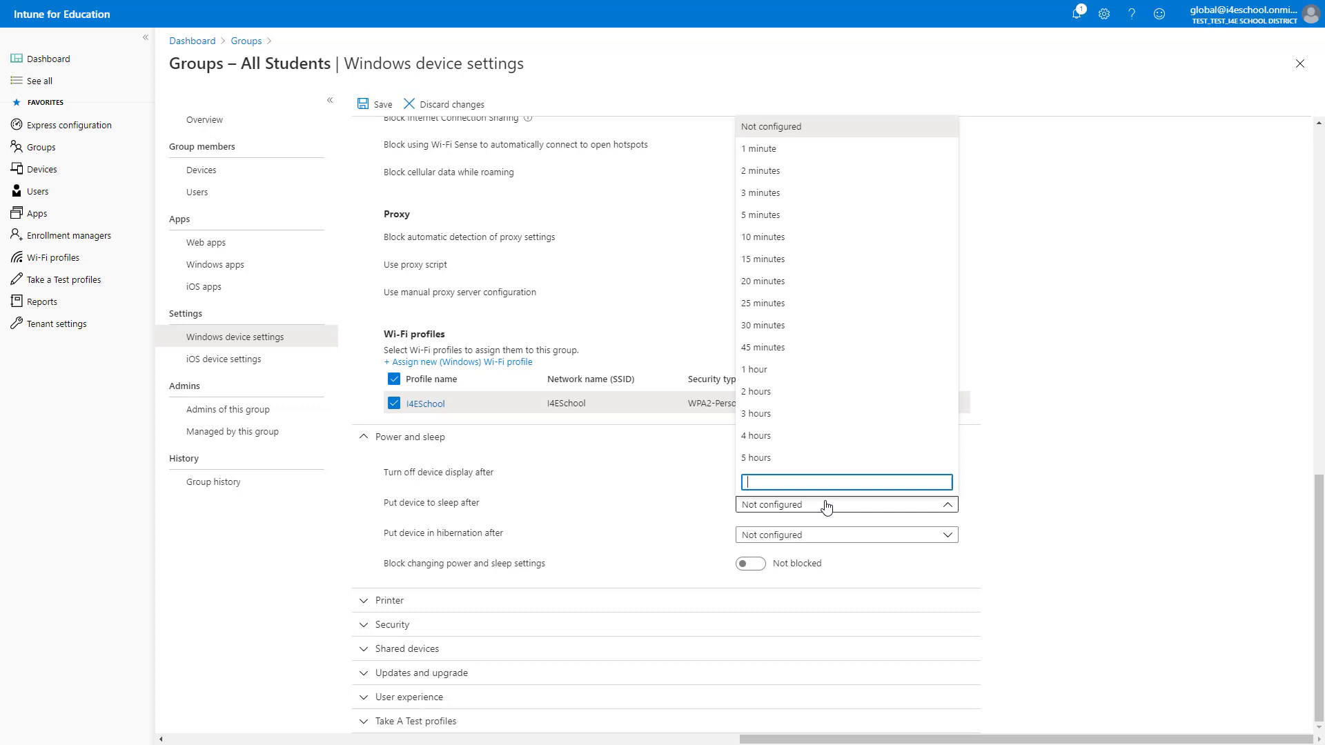
click(787, 370)
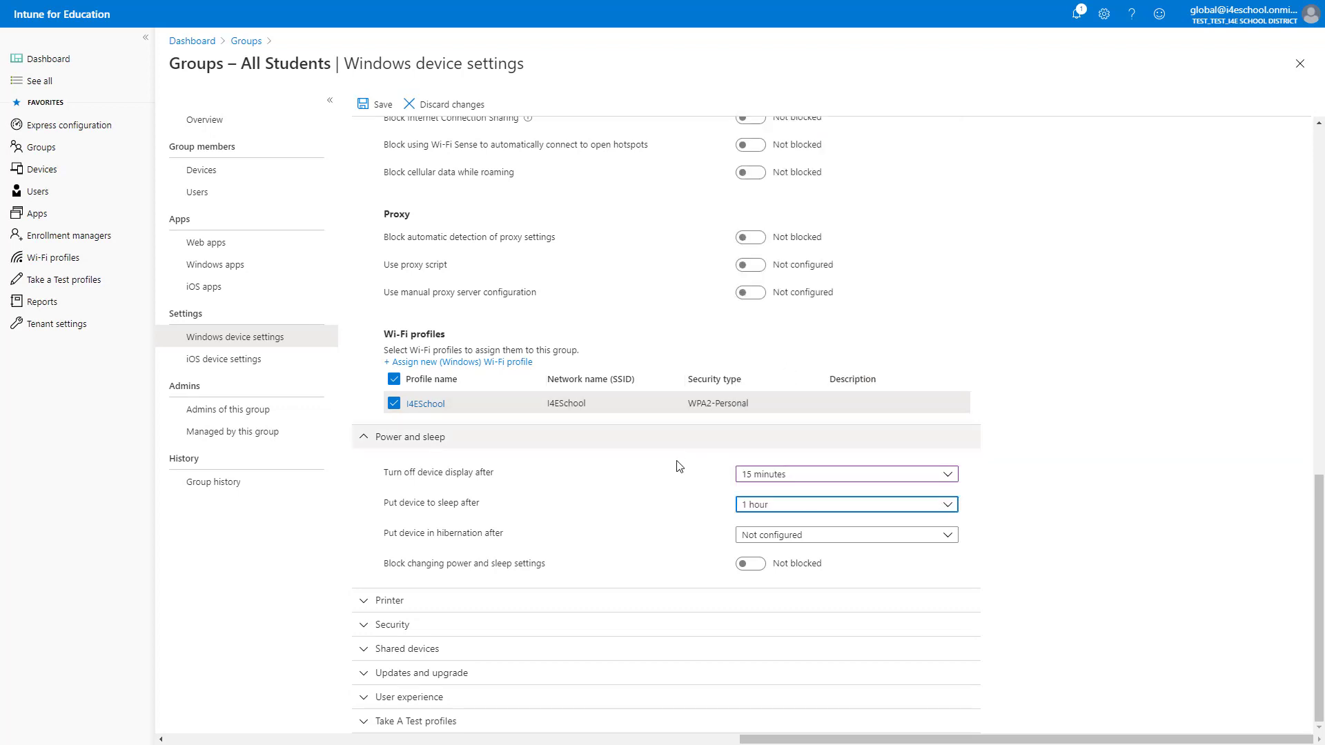
Set updates to the Semi-Annual Channel, auto-installing and rebooting at maintenance time.
click(366, 674)
scroll(497, 583, down, 6)
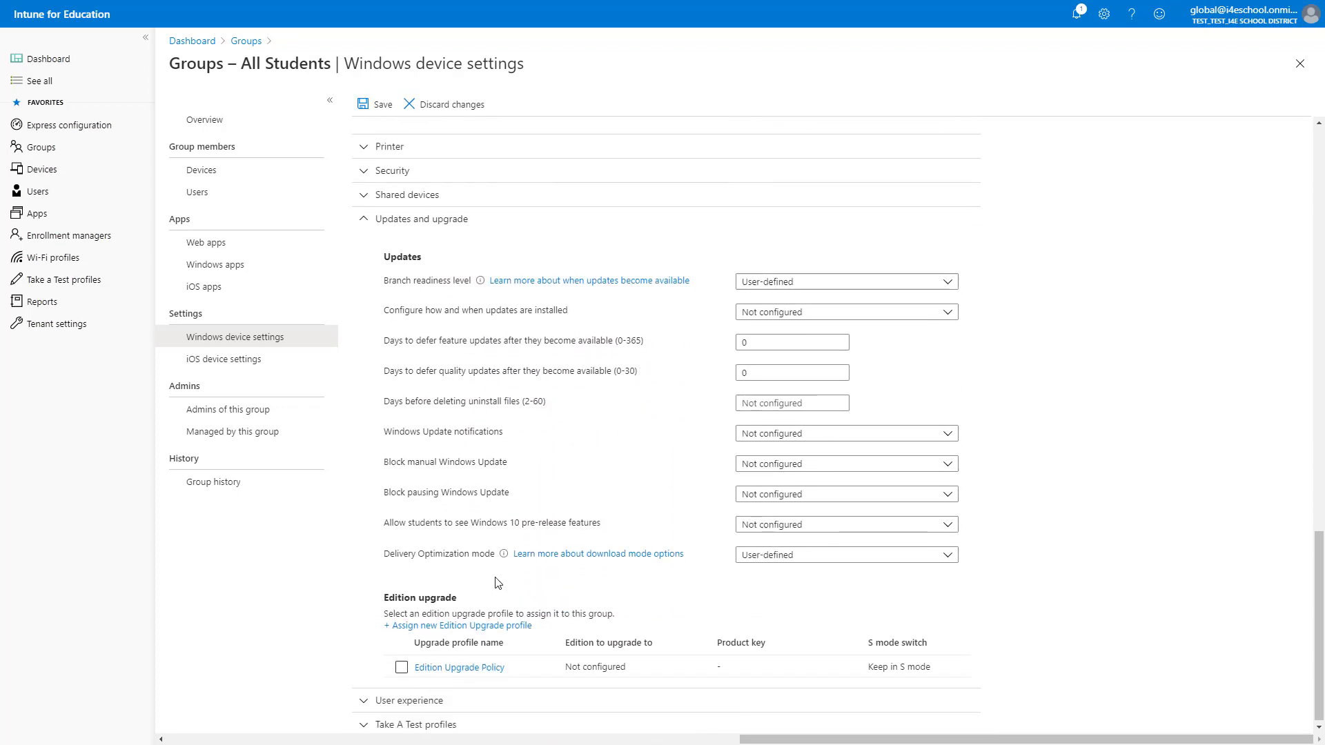
click(837, 282)
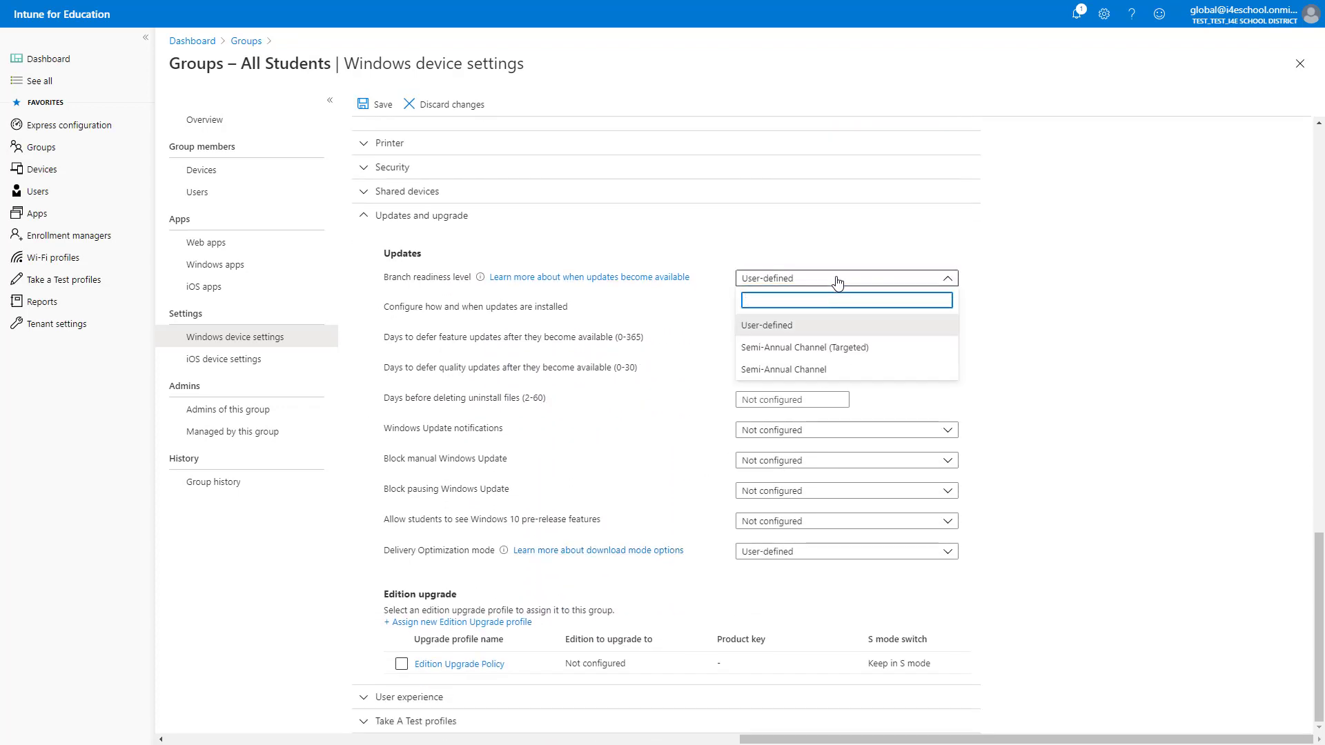
click(891, 369)
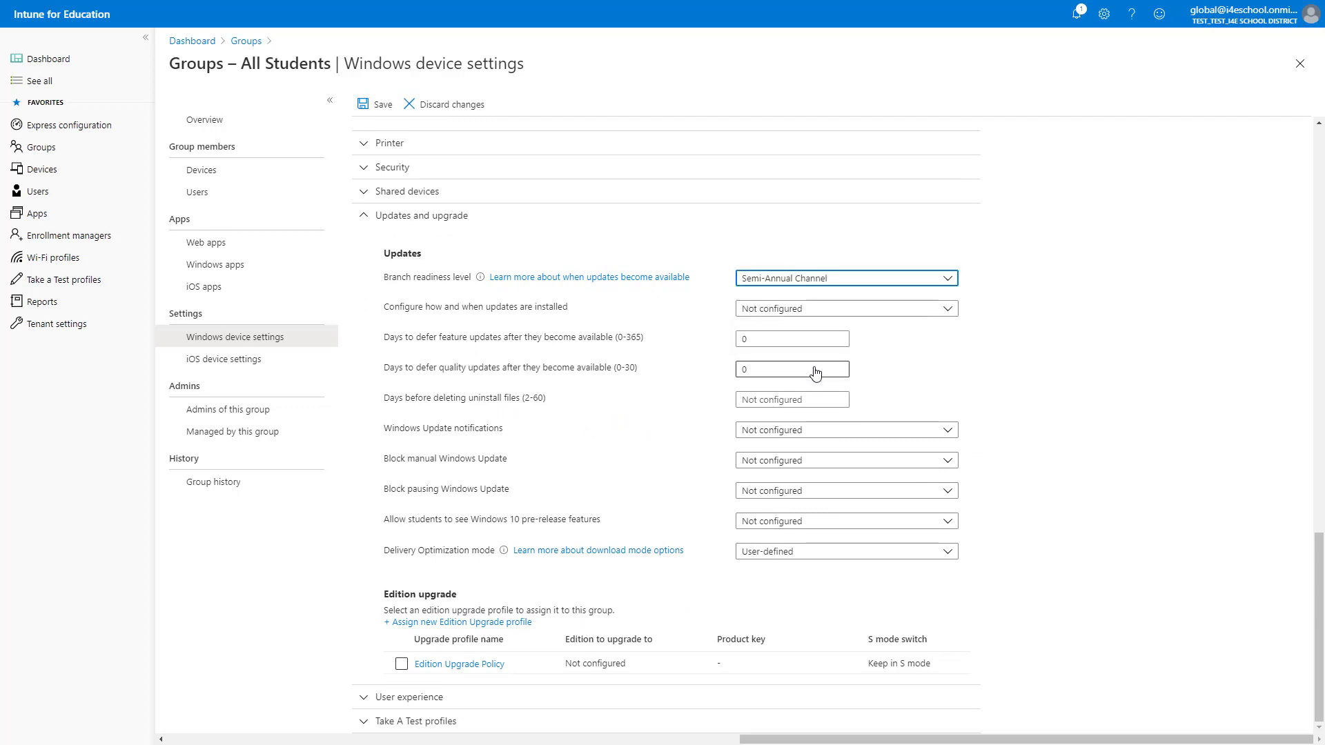
click(820, 315)
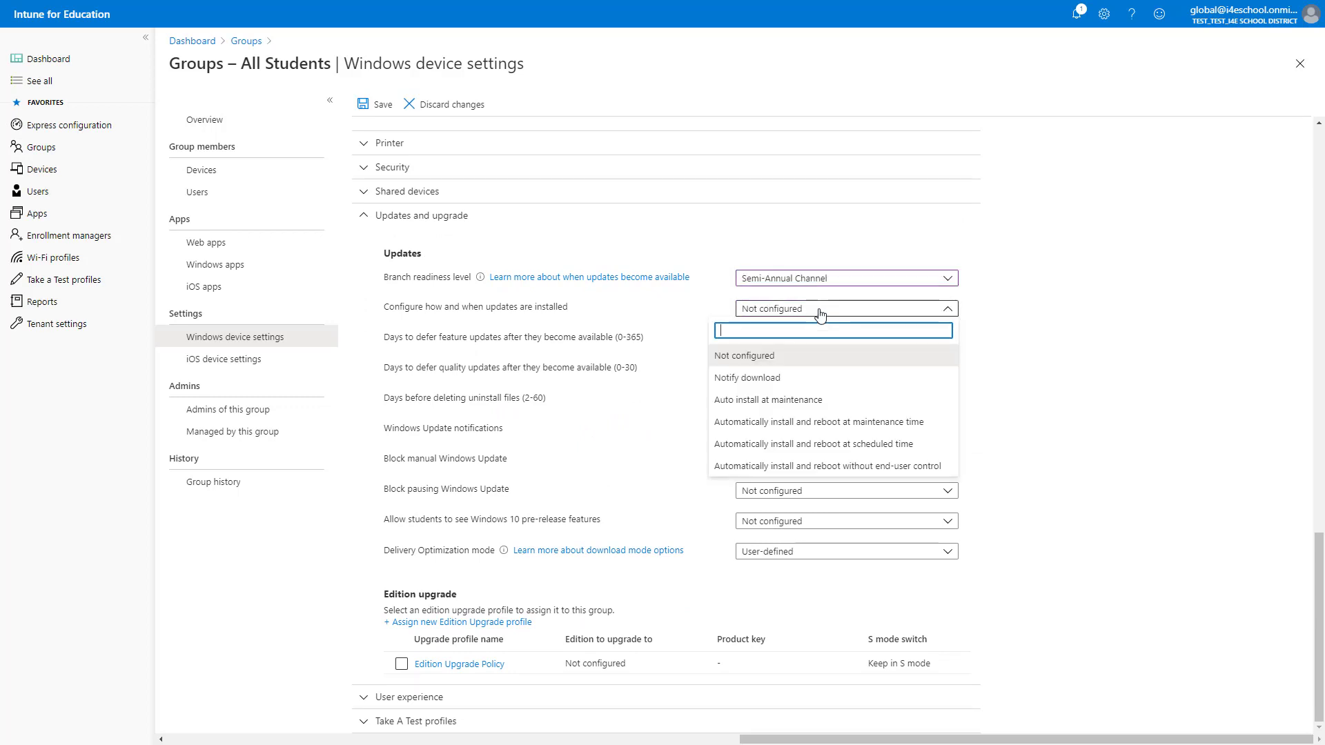
click(829, 428)
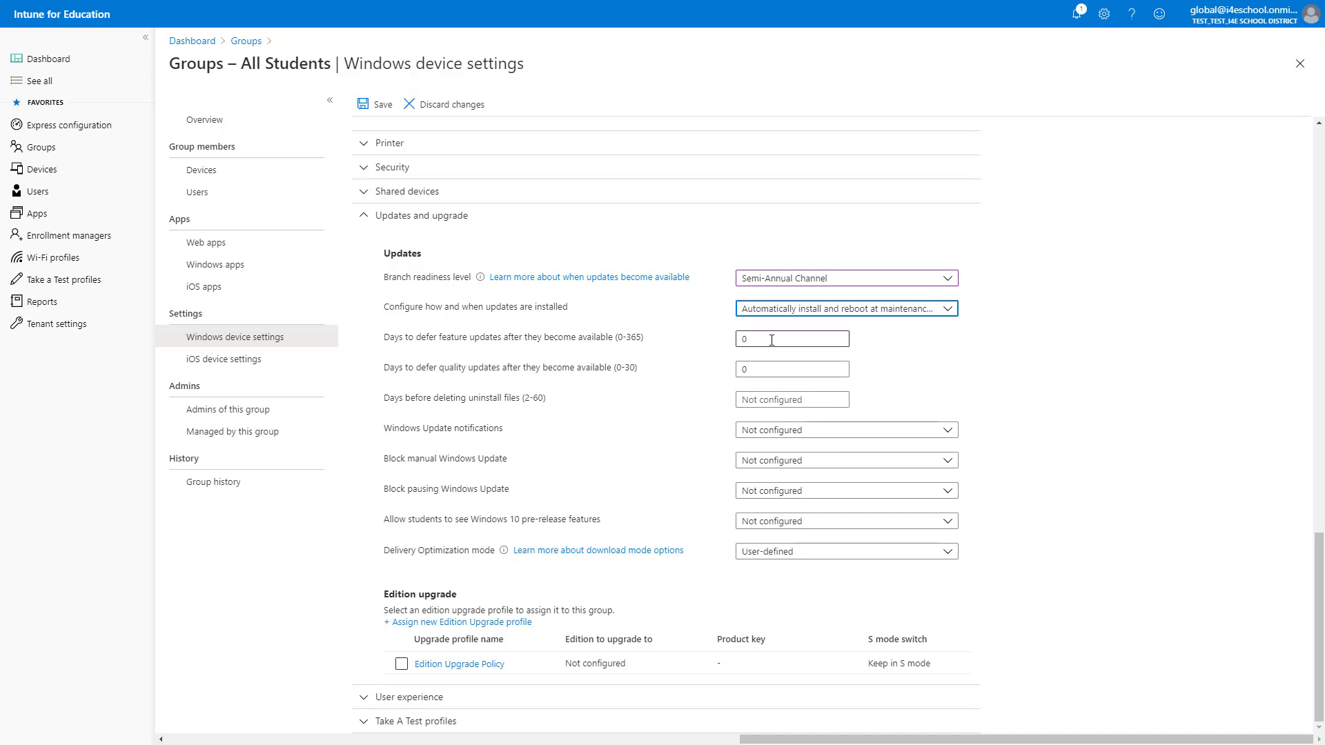
Defer feature updates 28 days, quality updates 7 days, and keep uninstall files 2 days.
drag(772, 339, 733, 343)
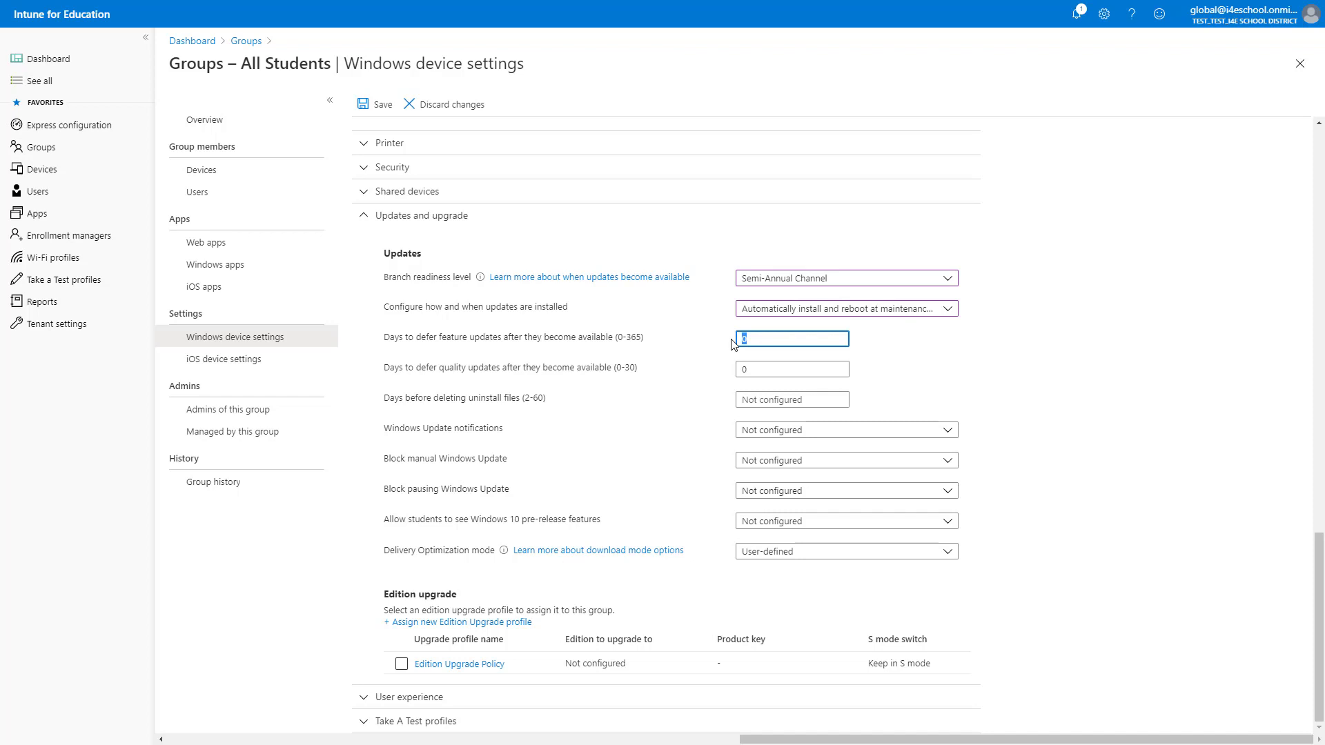
text(28)
key(Tab)
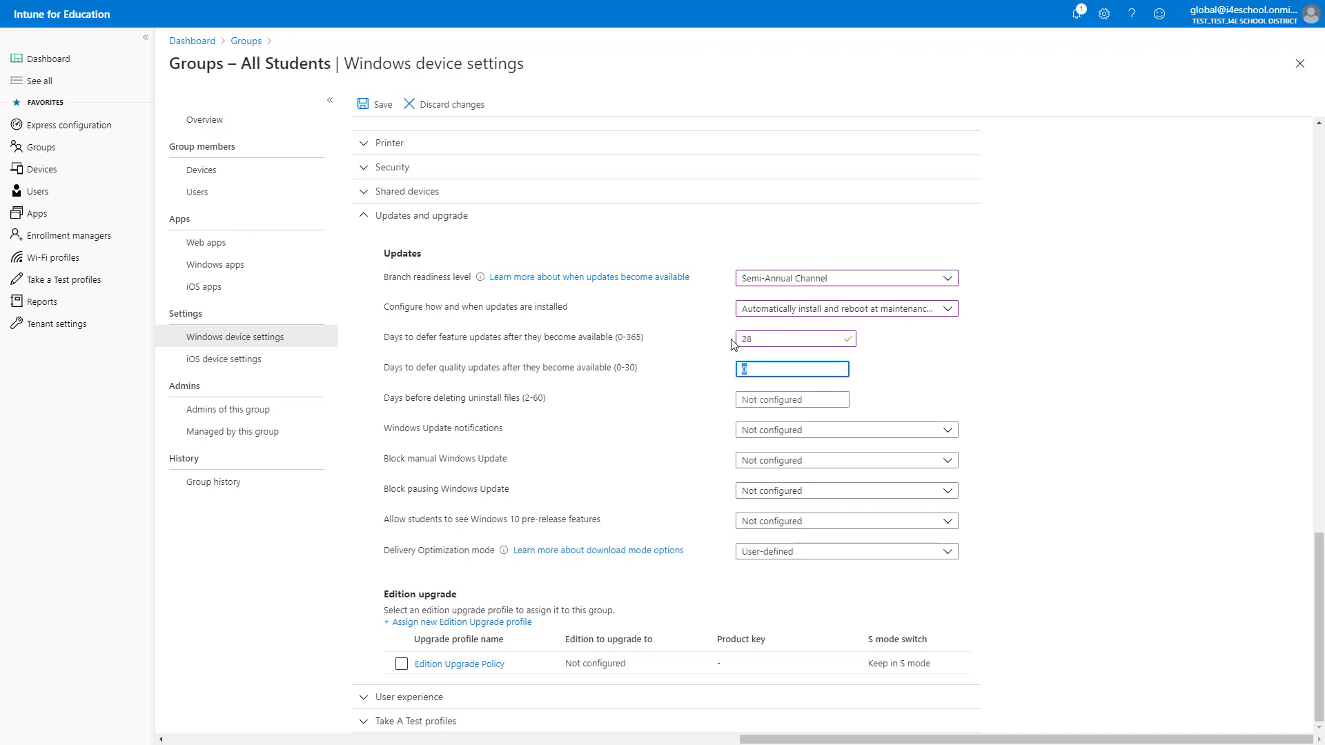
text(7)
key(Tab)
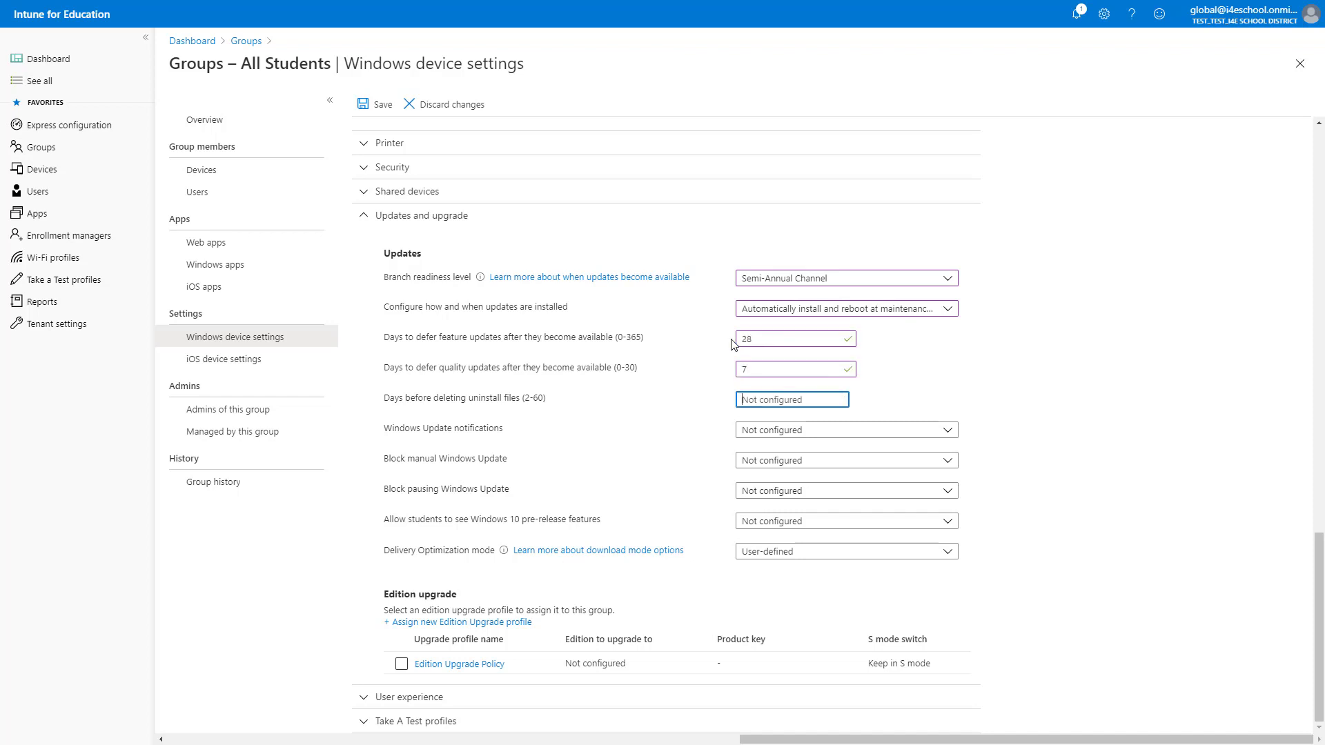
text(2)
Turn off update notifications, block manual and paused updates, disallow pre-release features, use HTTP with peering NAT.
click(765, 432)
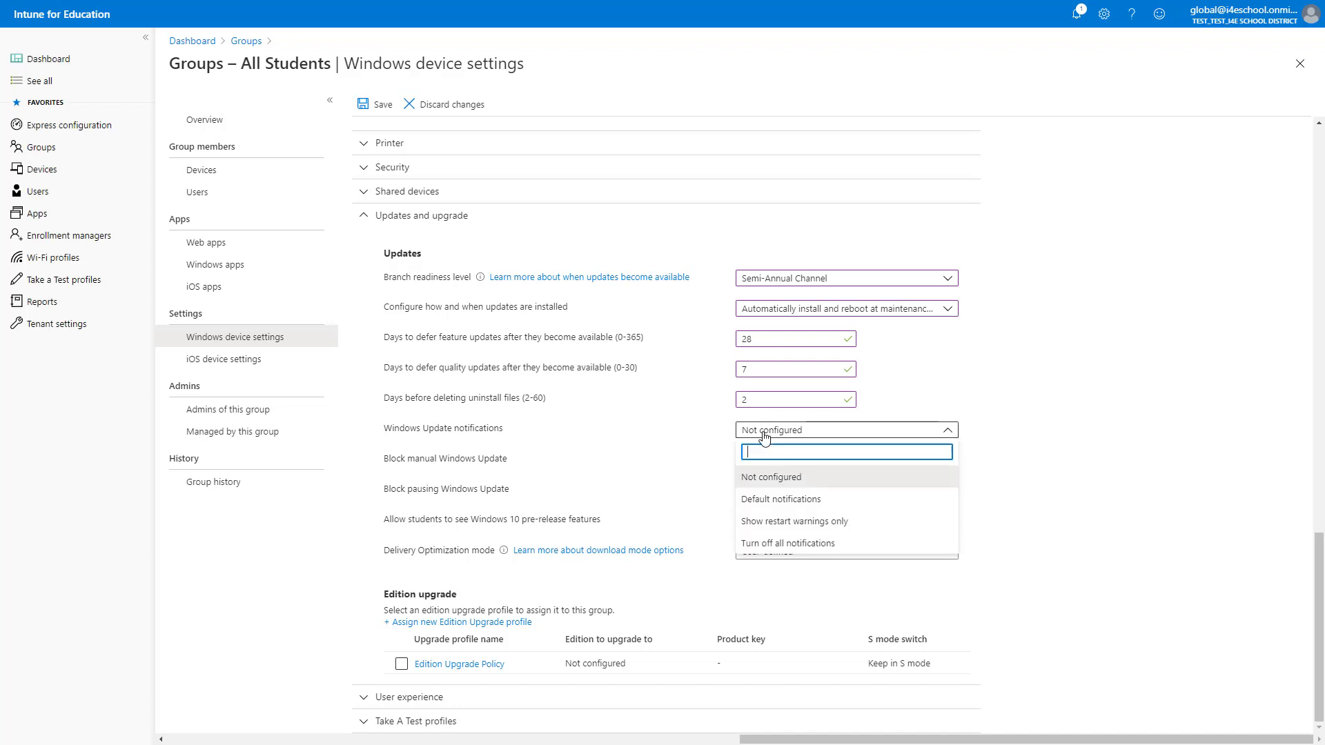
click(779, 543)
click(778, 462)
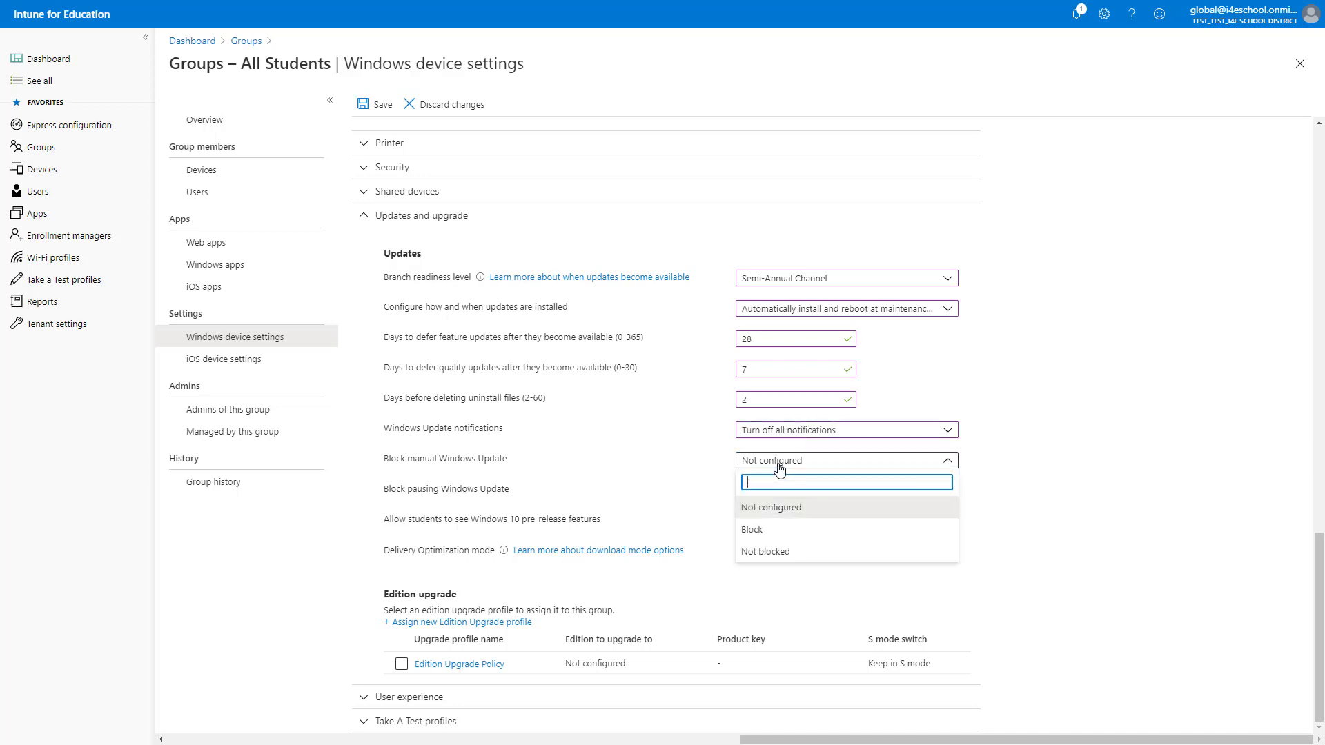
click(776, 531)
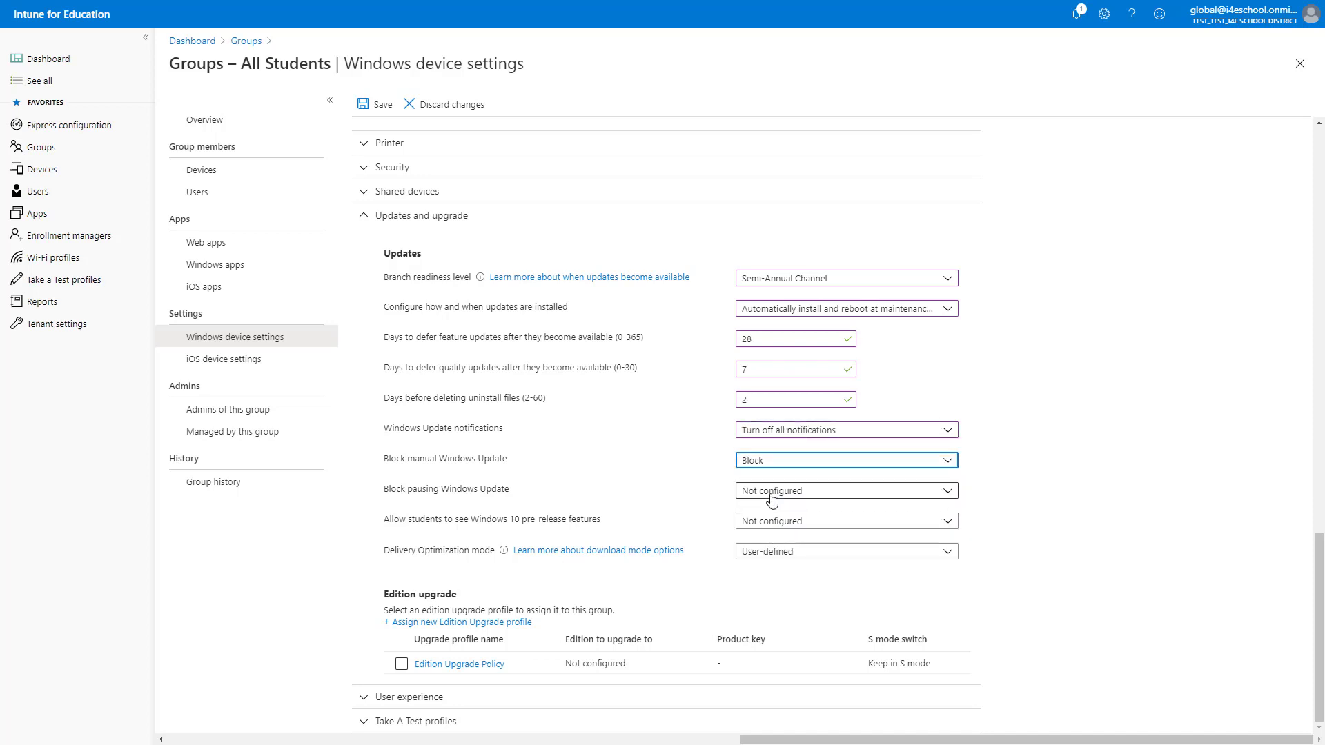
click(772, 492)
click(773, 560)
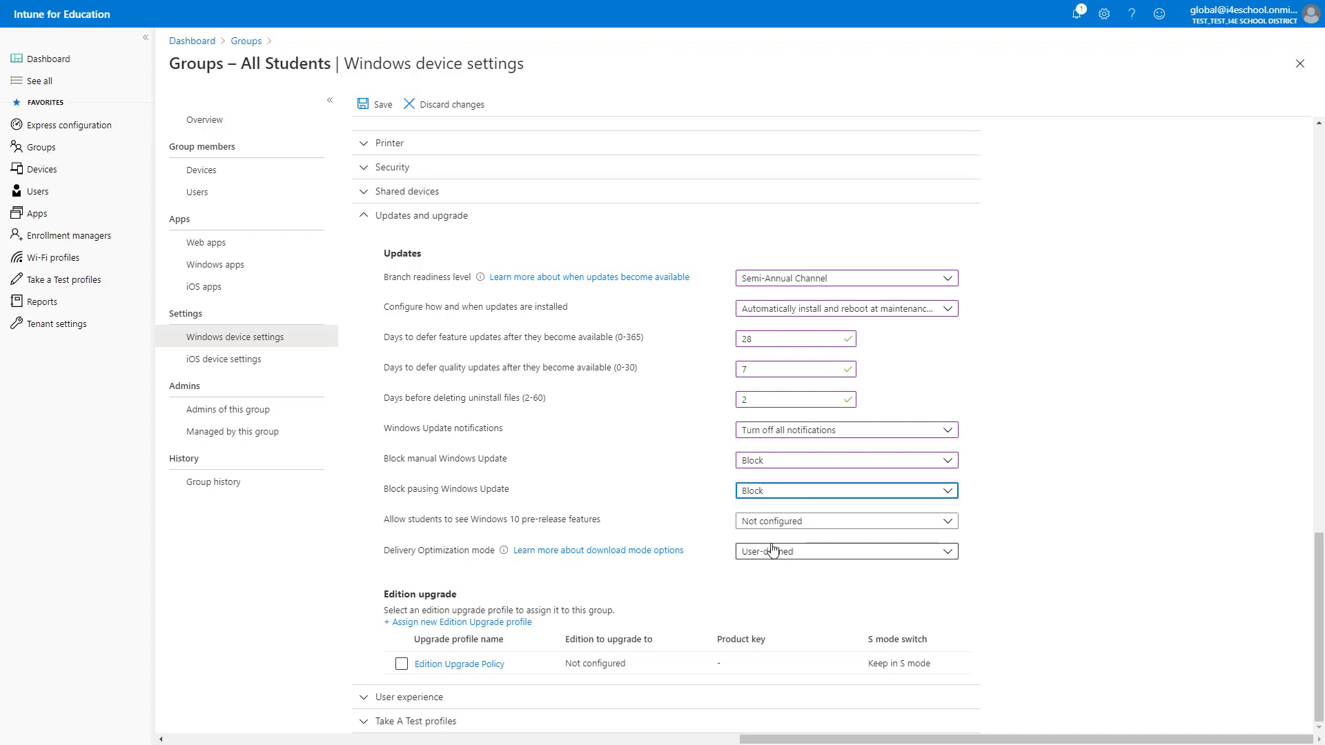
click(771, 528)
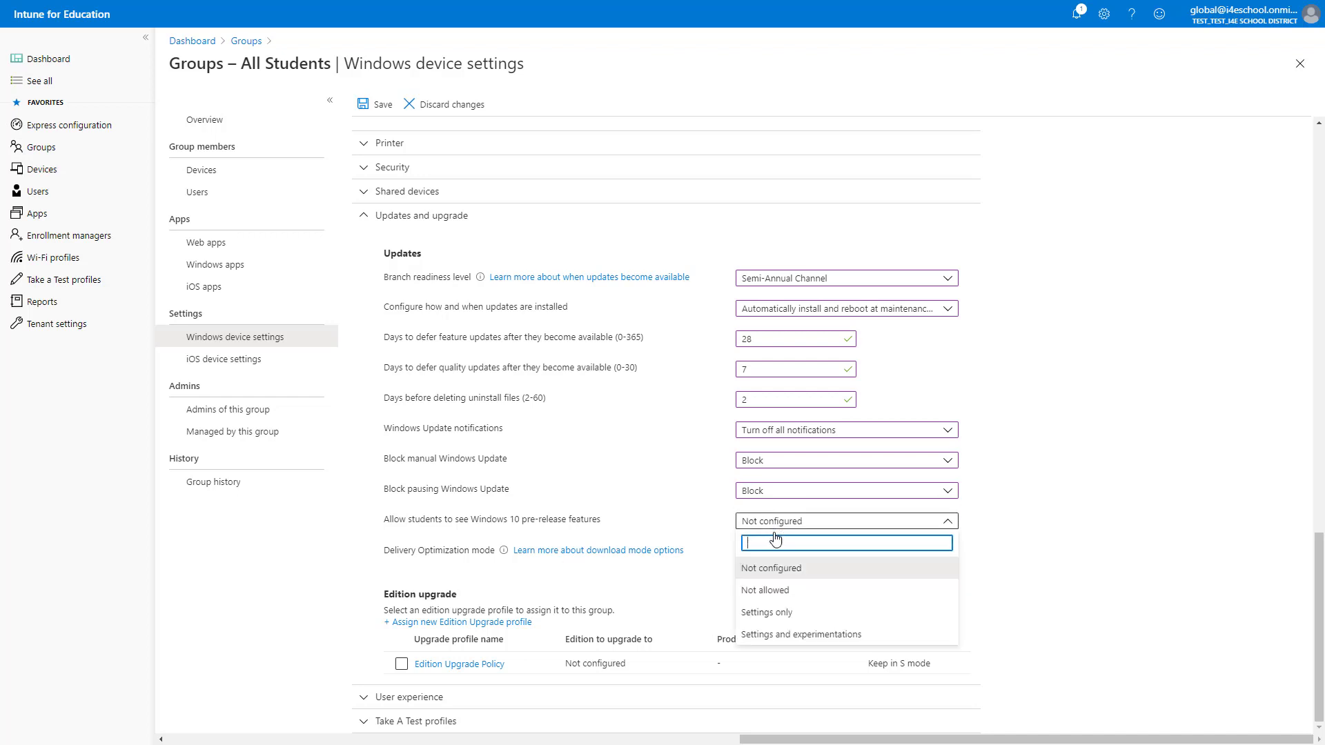
click(779, 589)
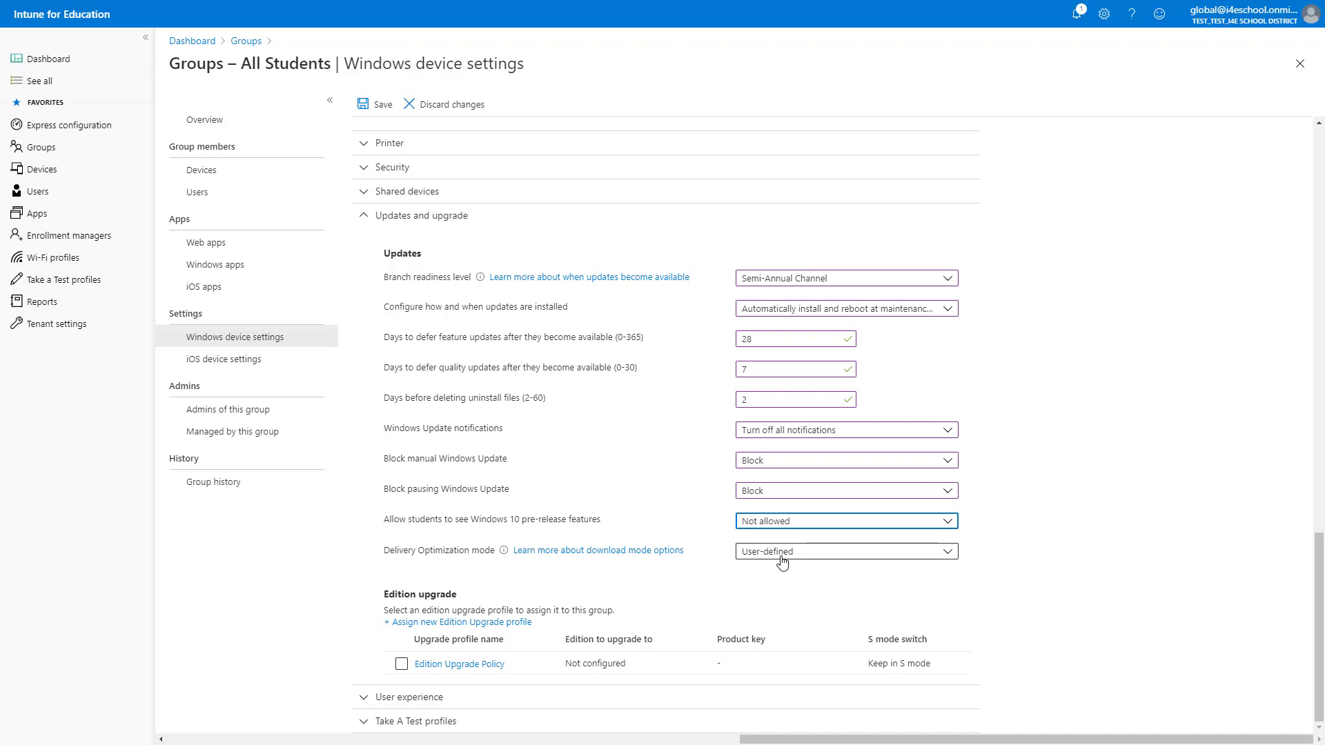
click(782, 561)
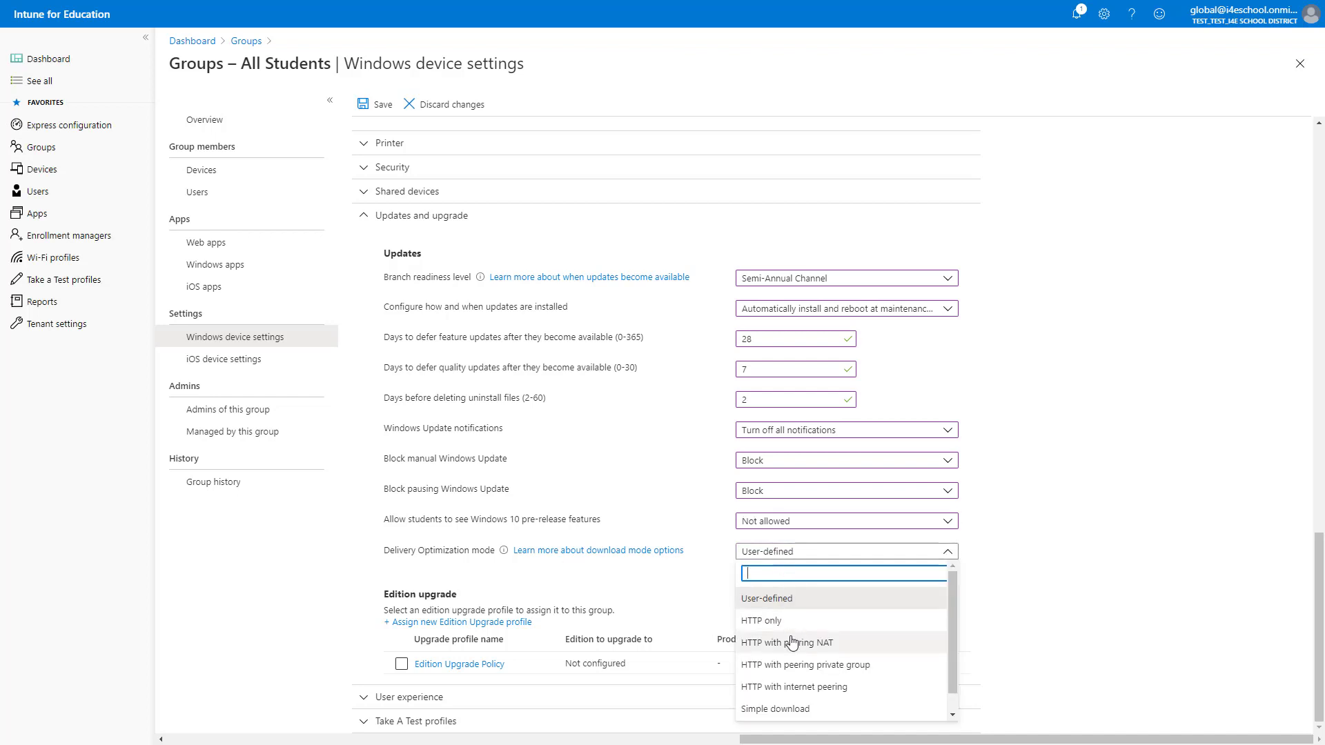
key(Escape)
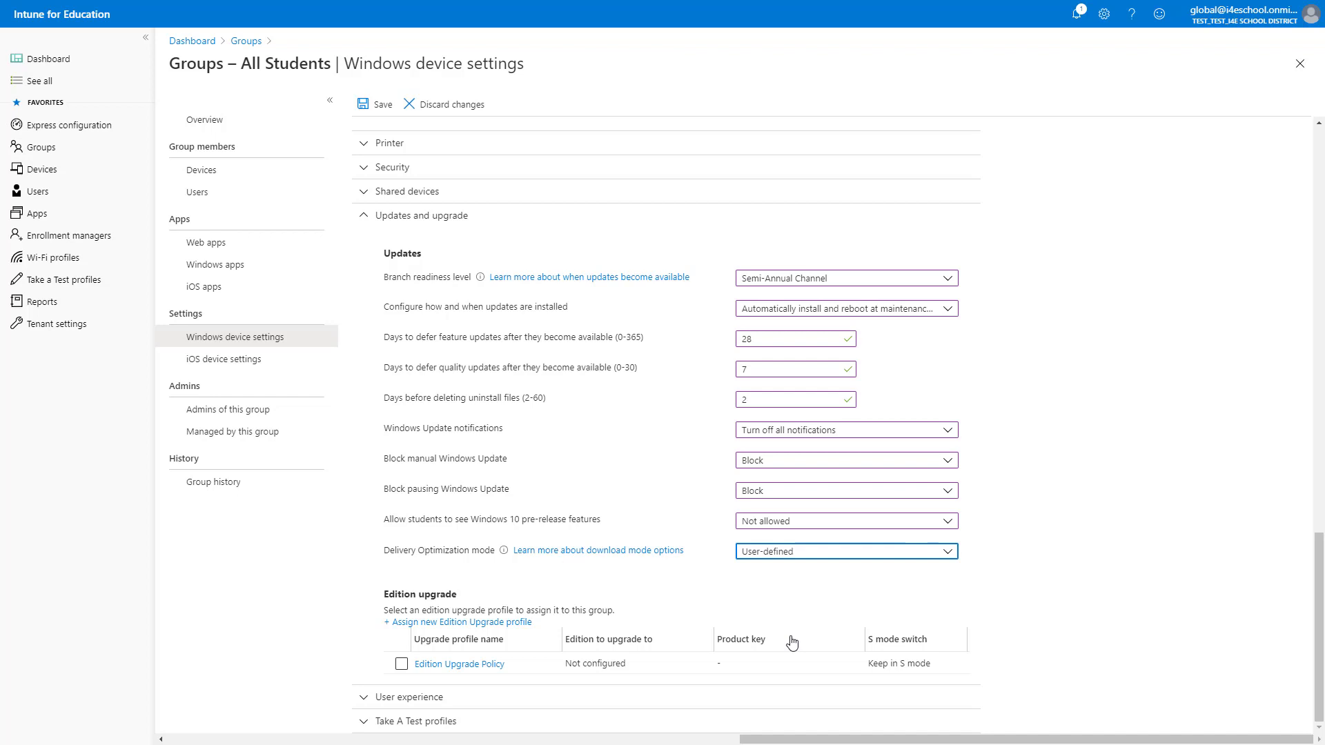
key(Down)
Begin entering the lock screen image address under User experience.
click(366, 702)
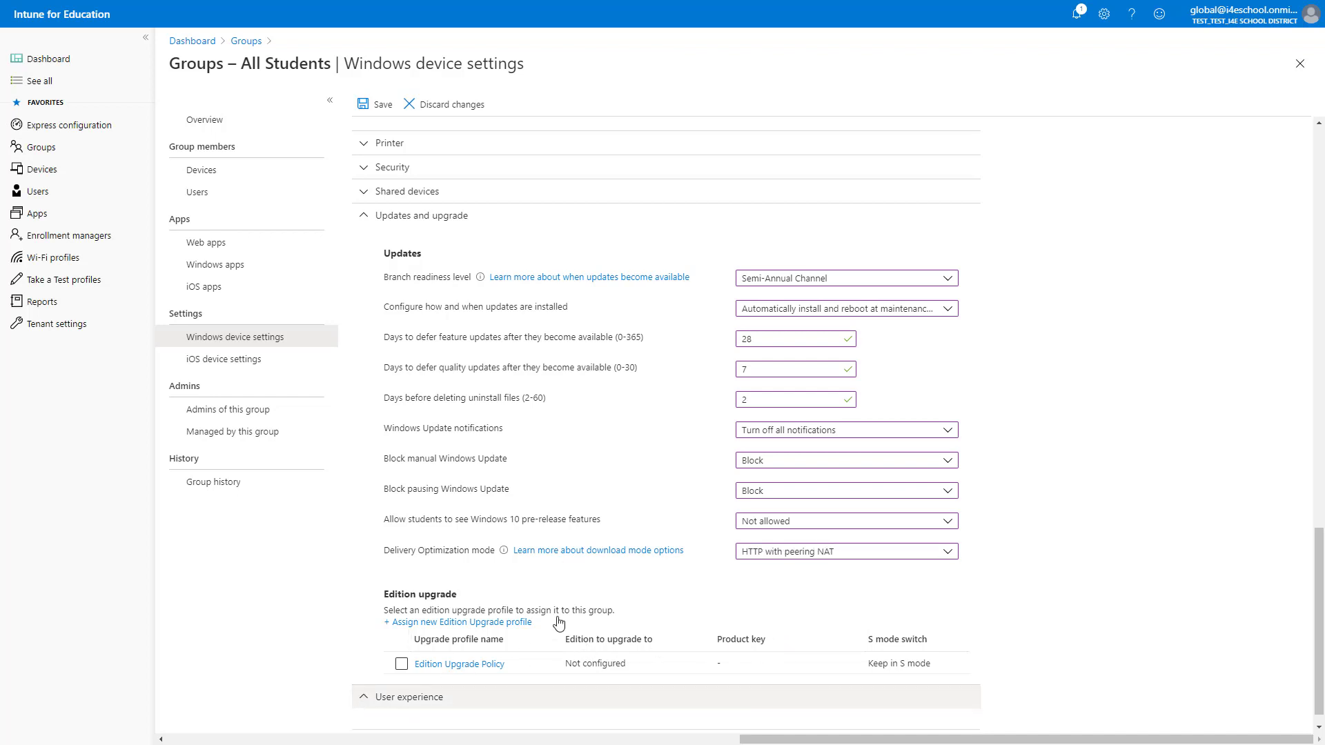
scroll(566, 655, down, 8)
click(805, 461)
key(super+v)
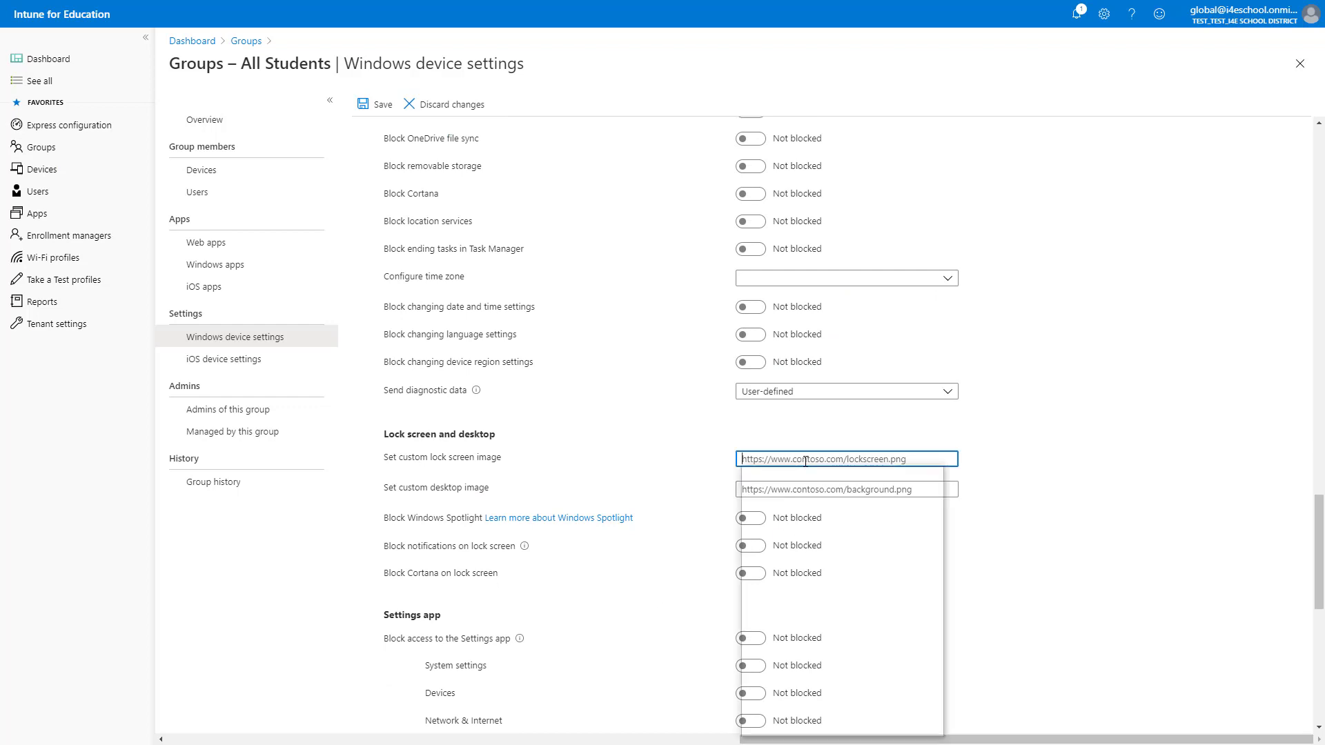
Use the StudentLockscreen address for the lock screen and StudentWallpaper for the desktop, then save.
click(826, 680)
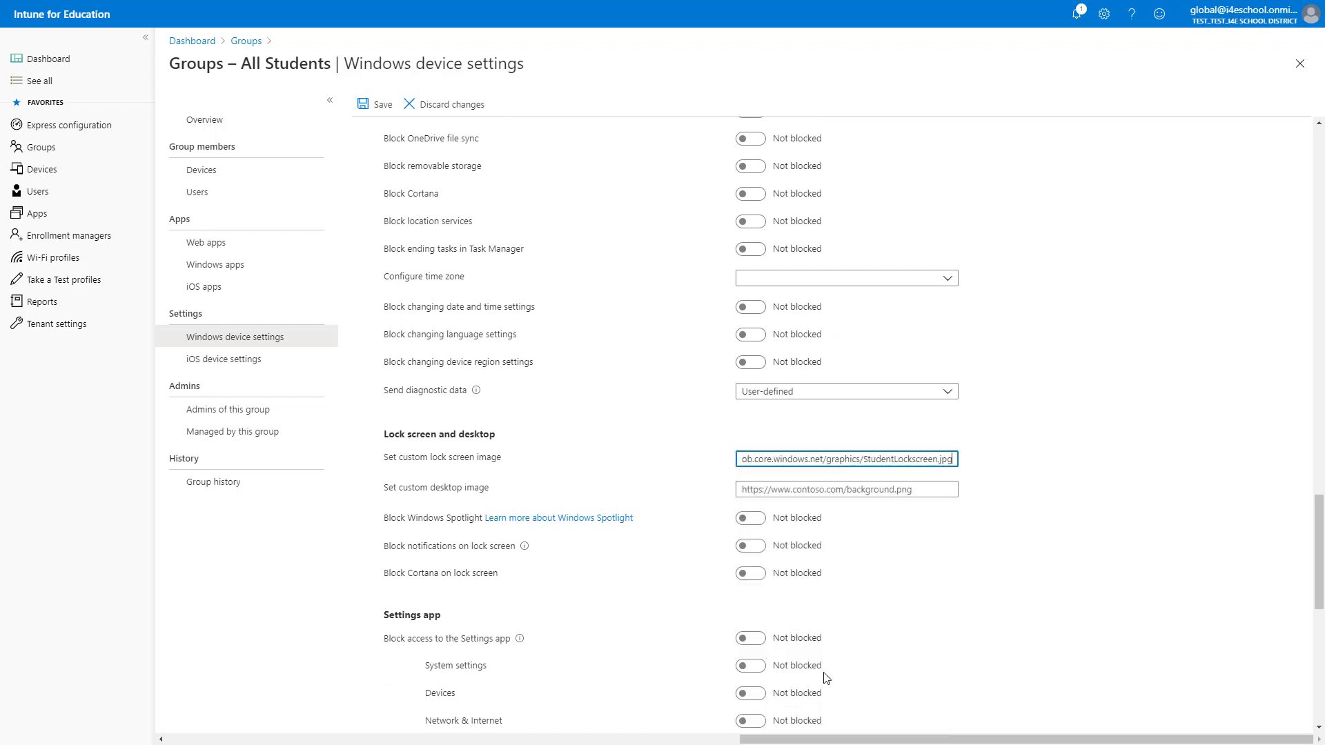
click(828, 491)
key(super+v)
click(856, 379)
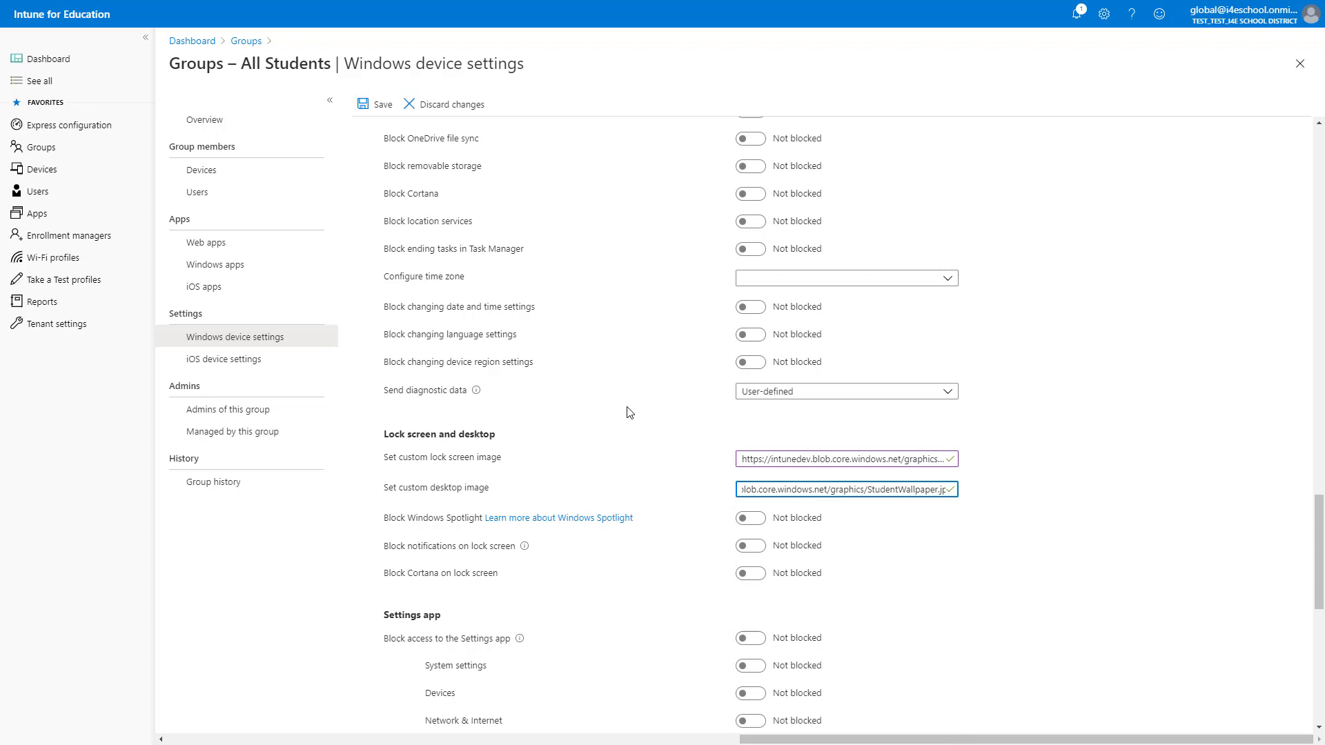
scroll(511, 424, down, 7)
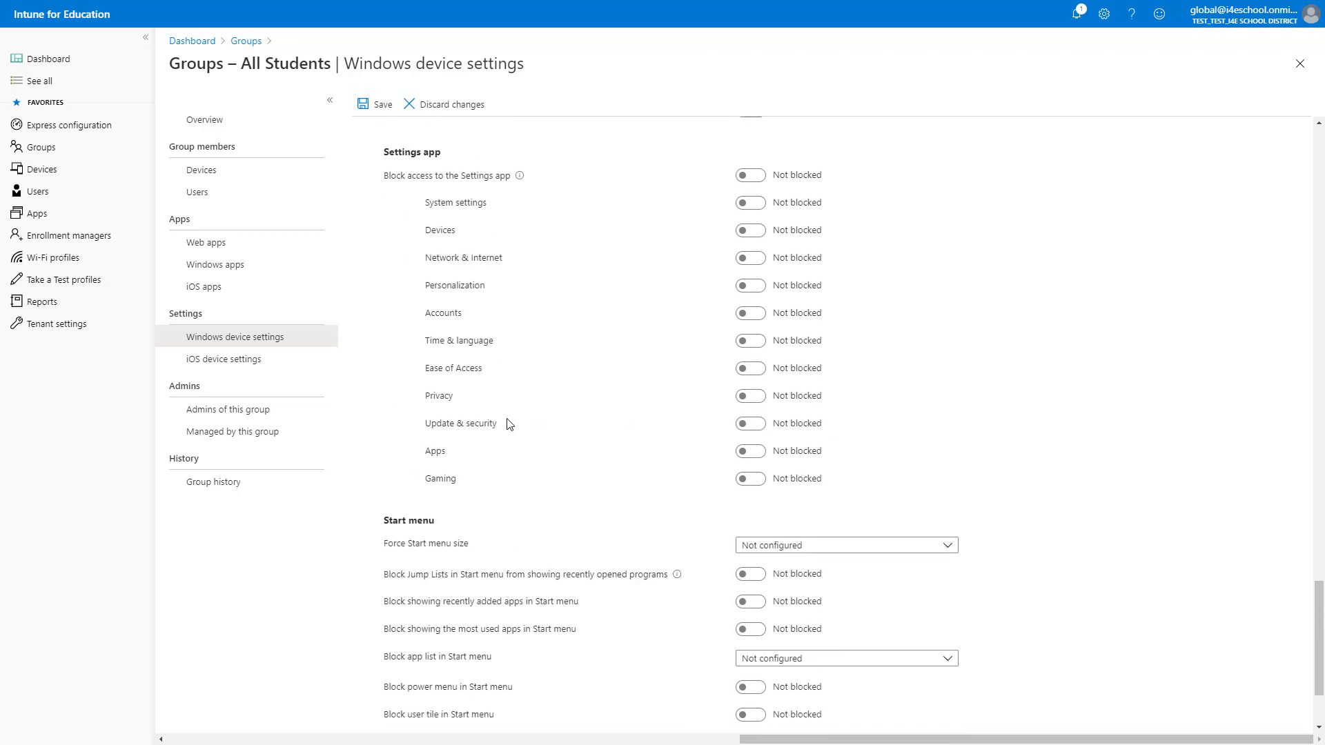
click(360, 104)
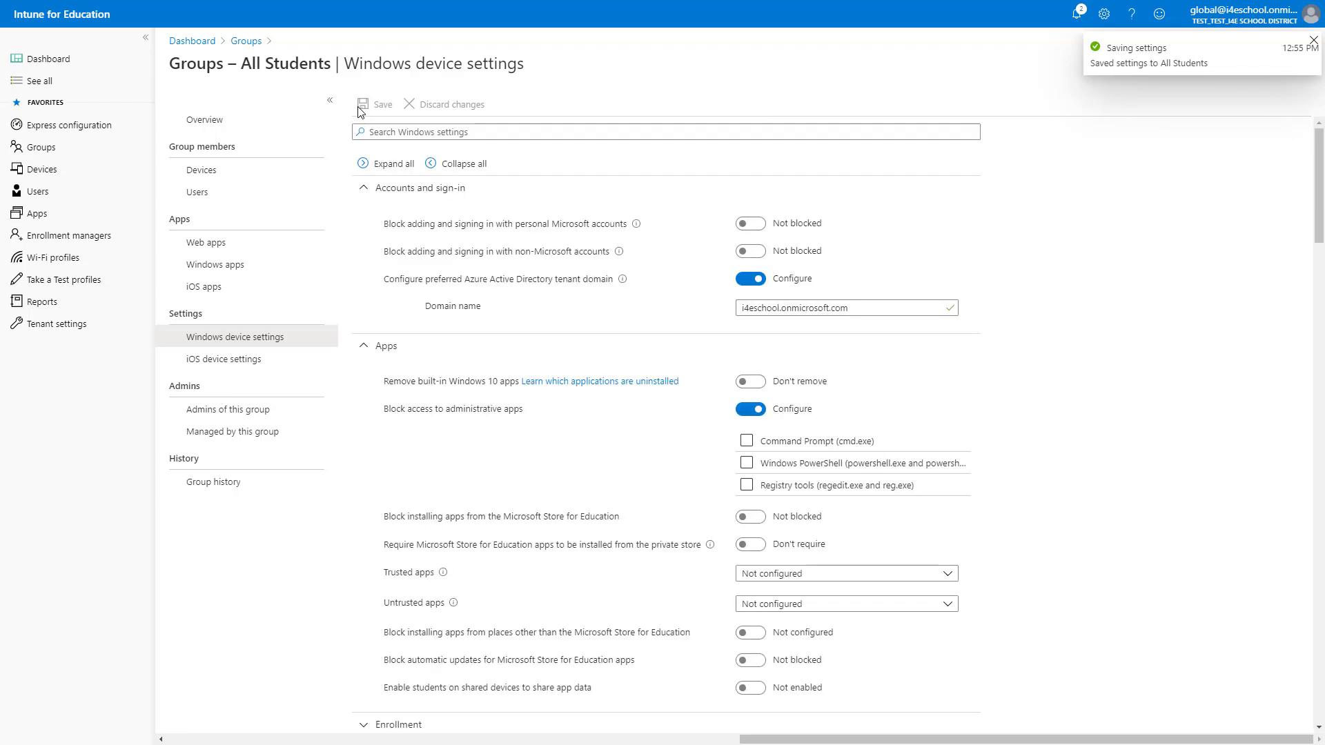
In iOS device settings, turn on Block App Store under App Store, iTunes Store, and Book Store, then save.
click(250, 366)
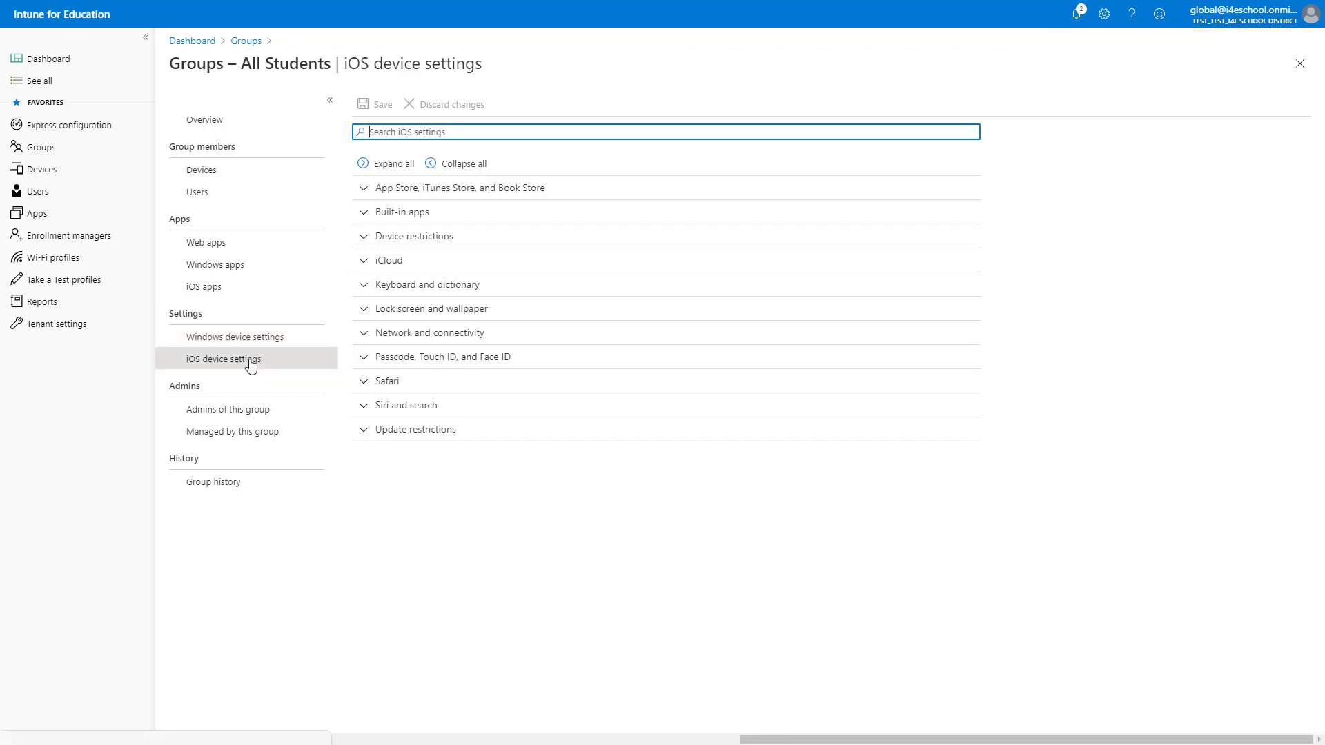
click(366, 192)
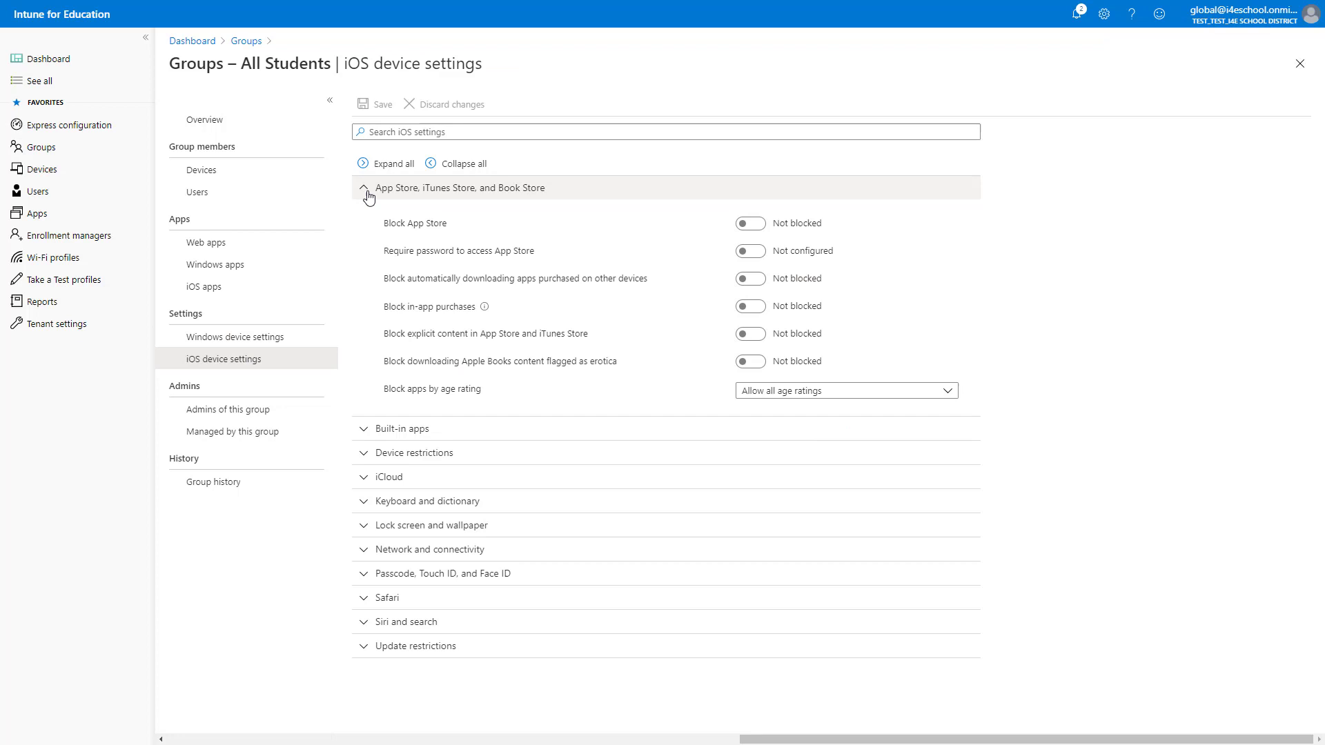
click(755, 222)
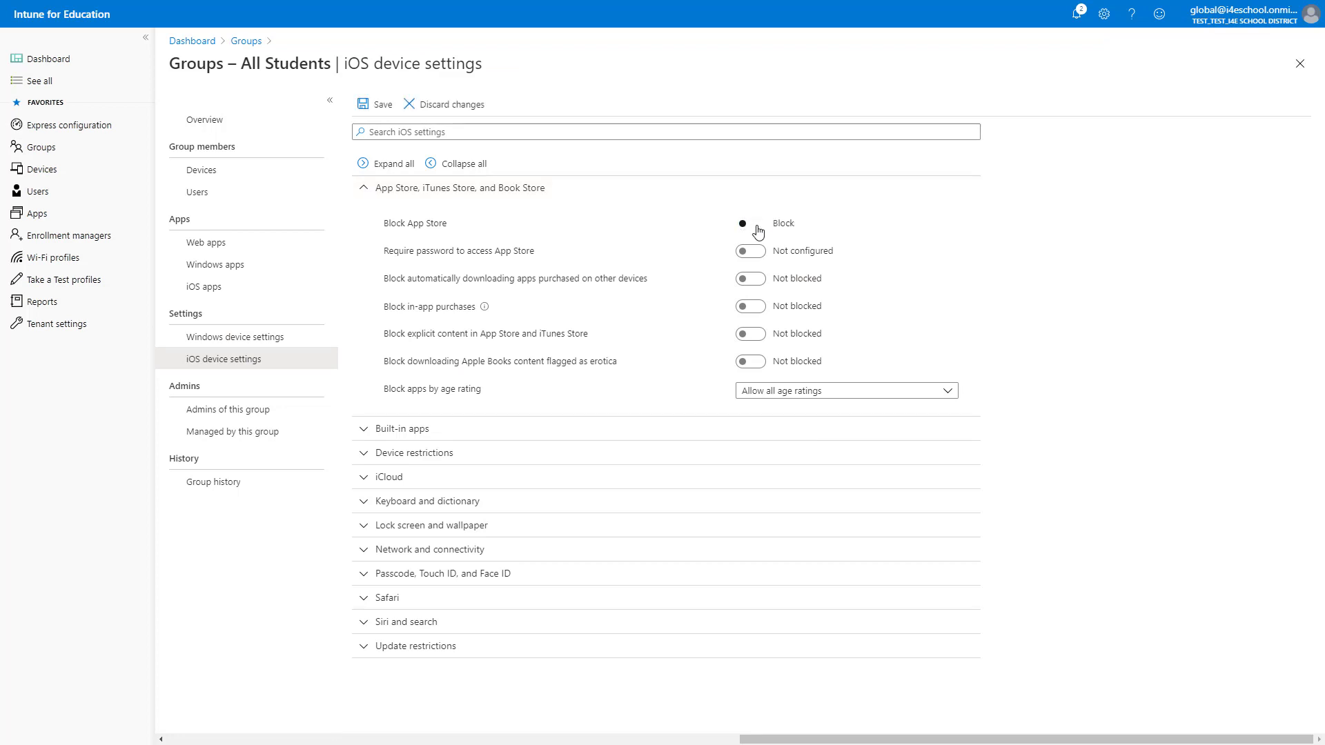
click(378, 107)
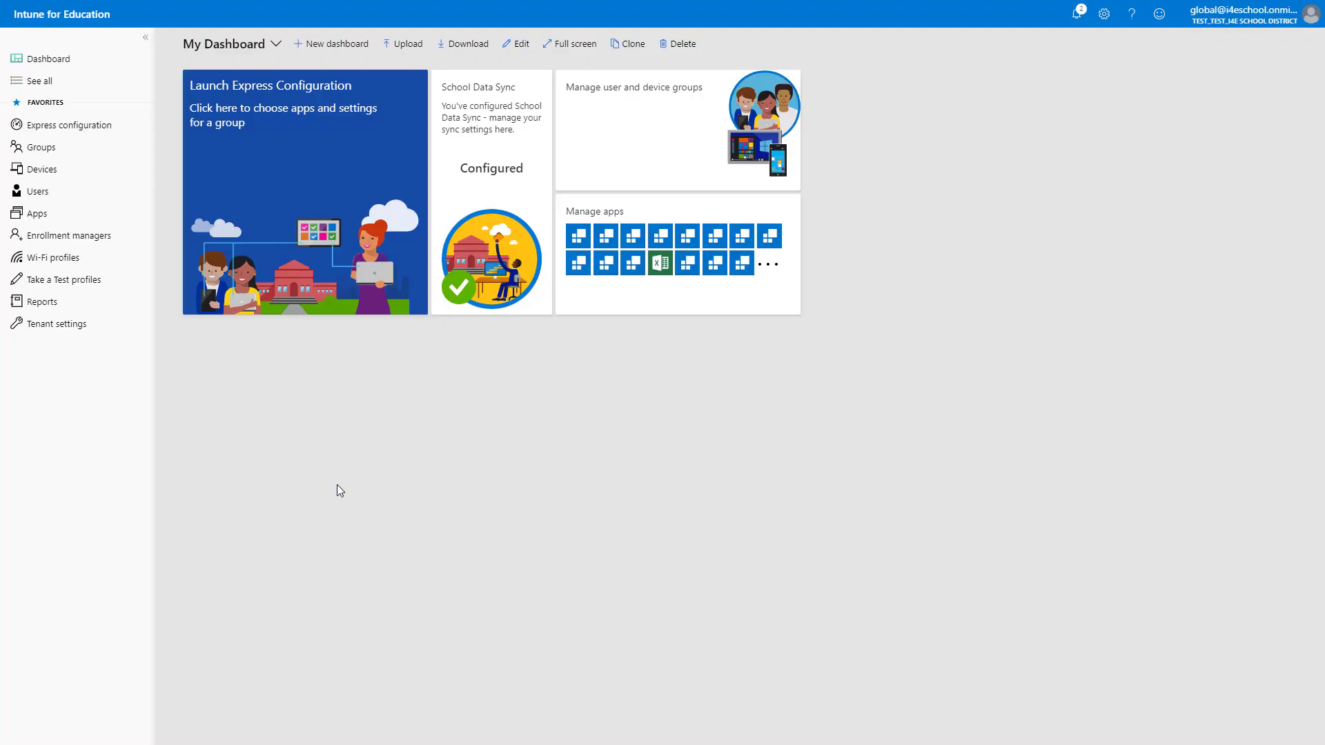
Create a Windows 10 and later Administrative Templates configuration profile from Configuration profiles.
click(257, 12)
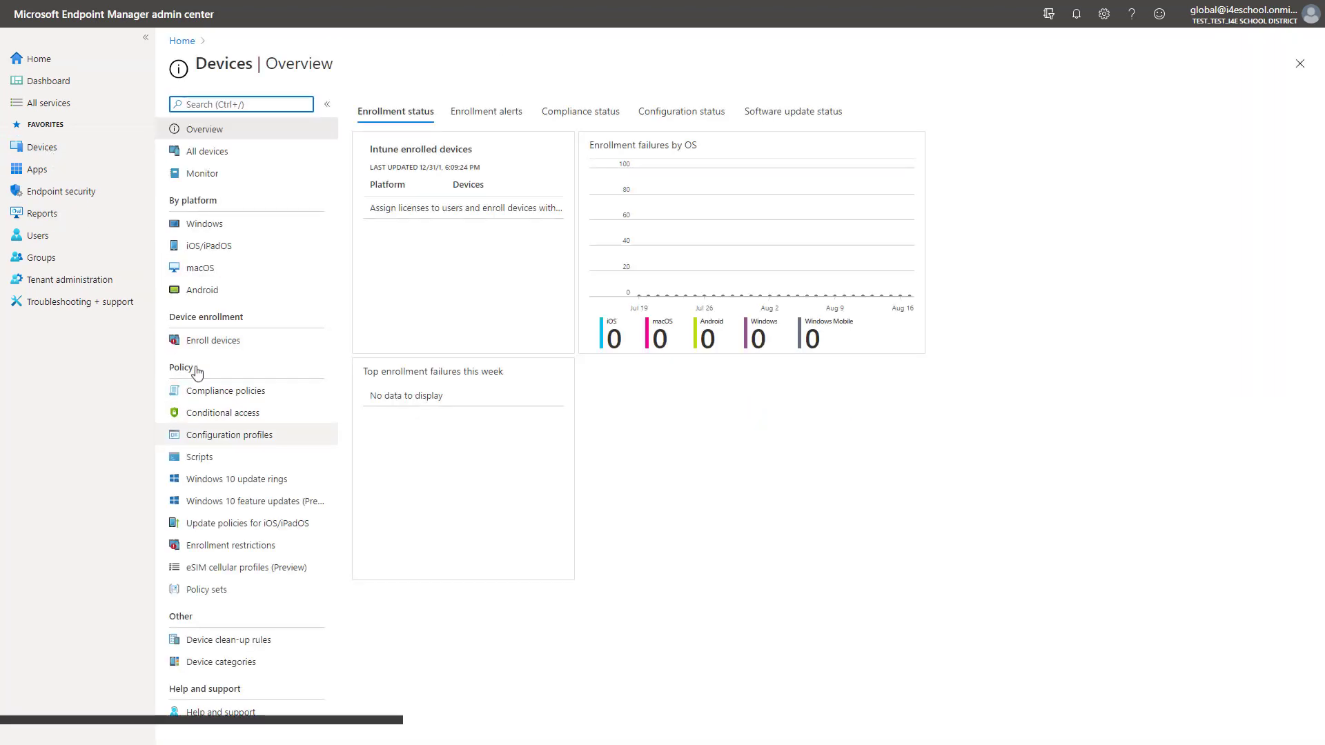
click(207, 436)
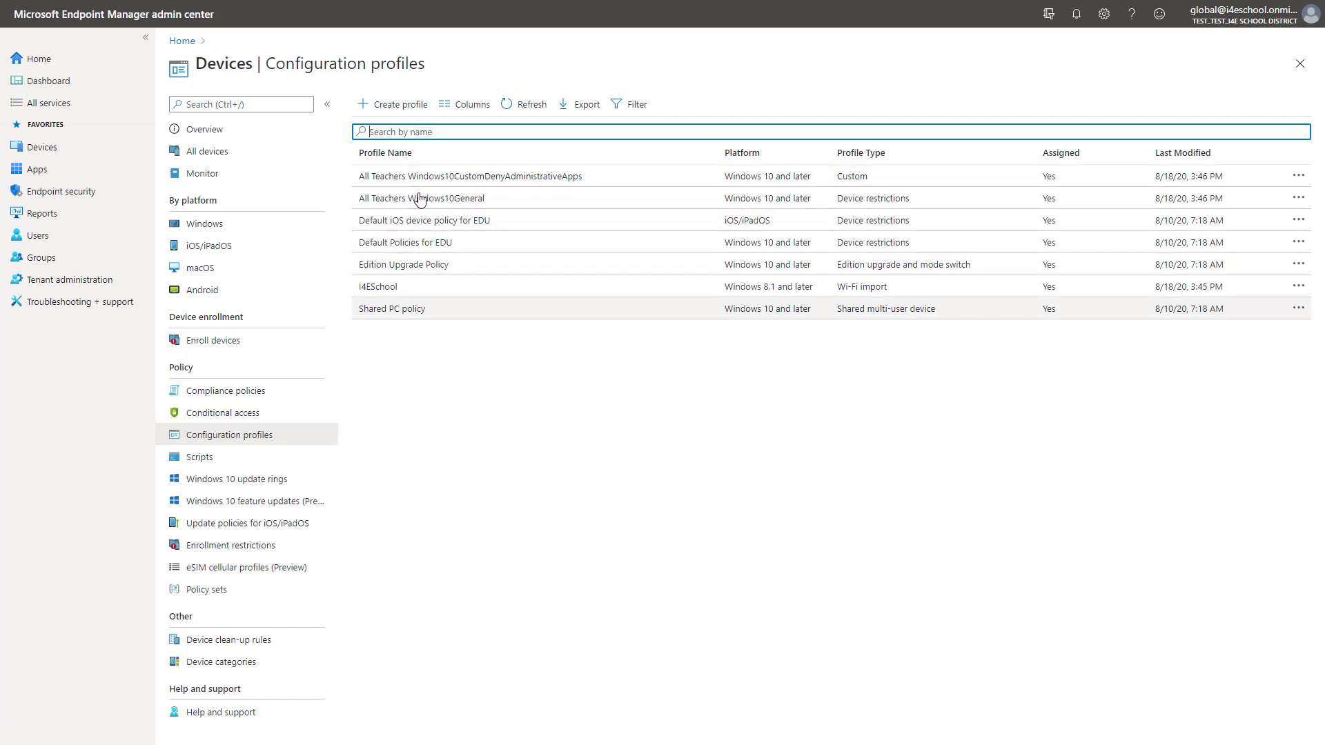
click(396, 105)
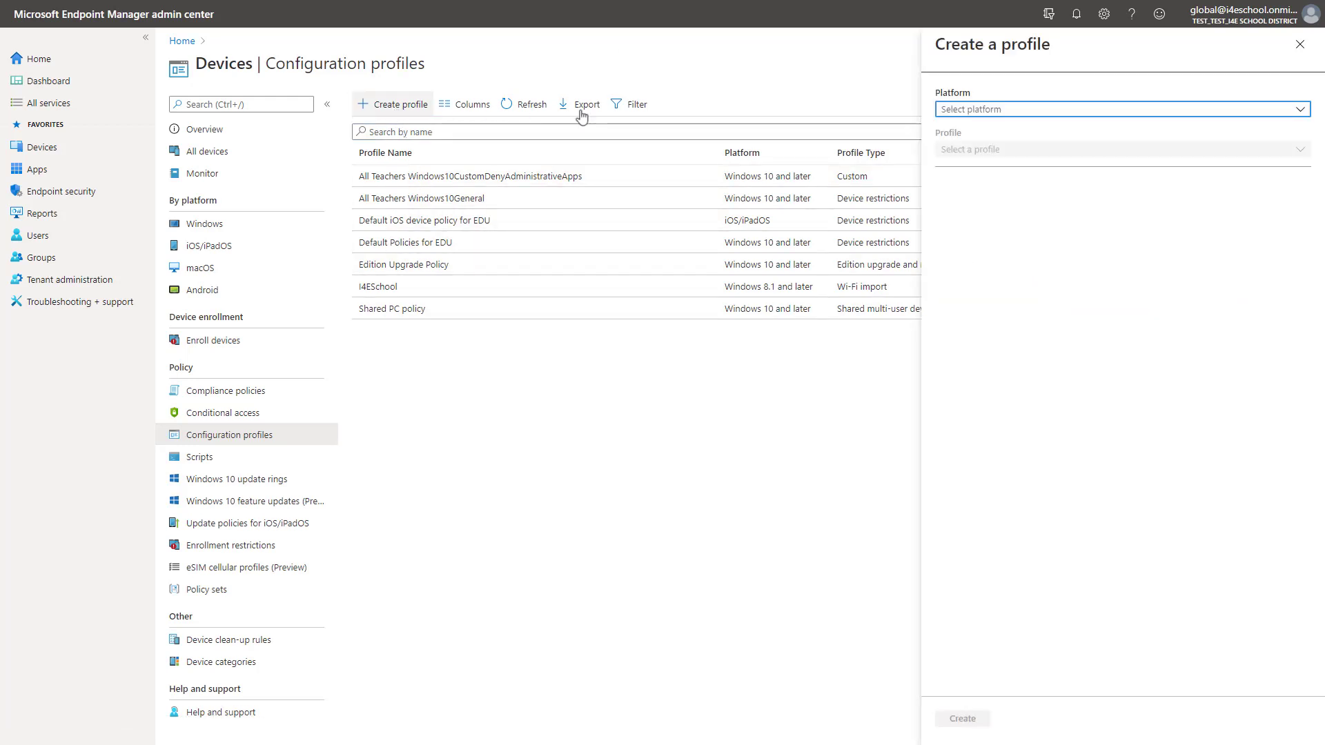
click(975, 111)
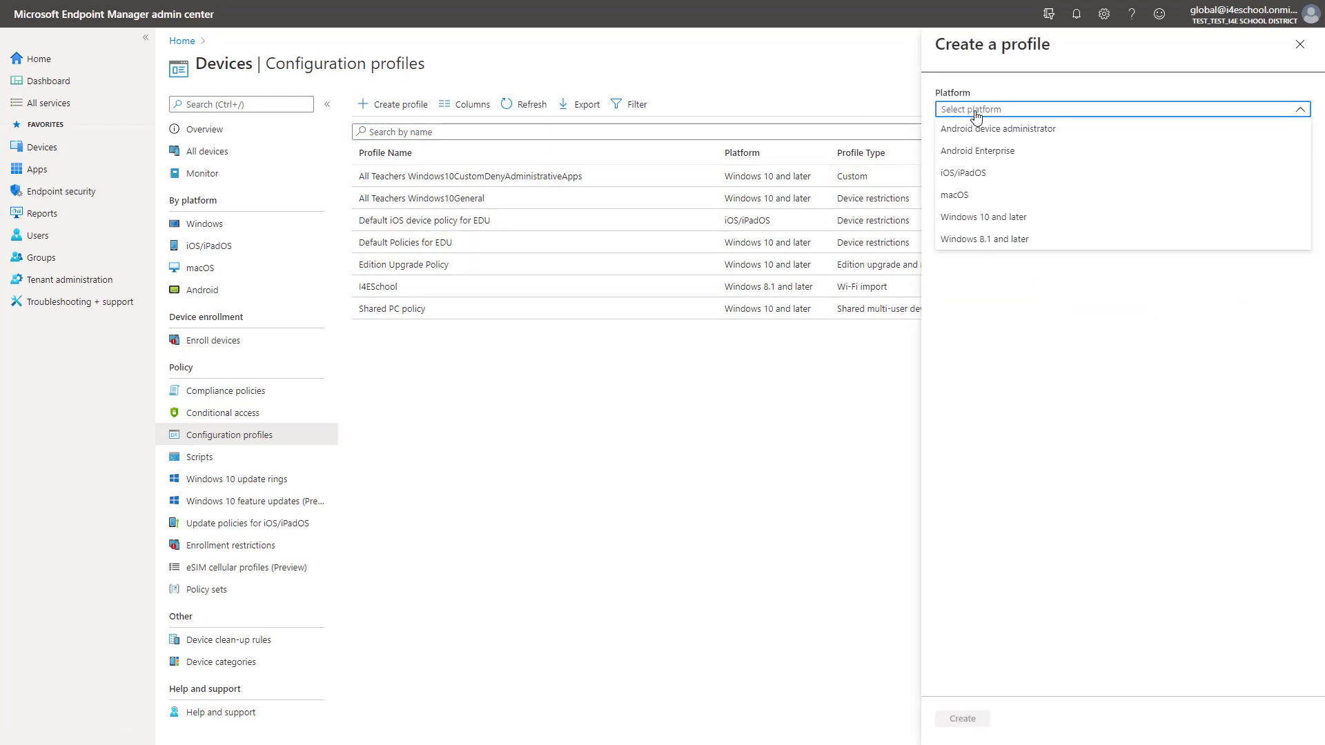
click(986, 216)
click(991, 150)
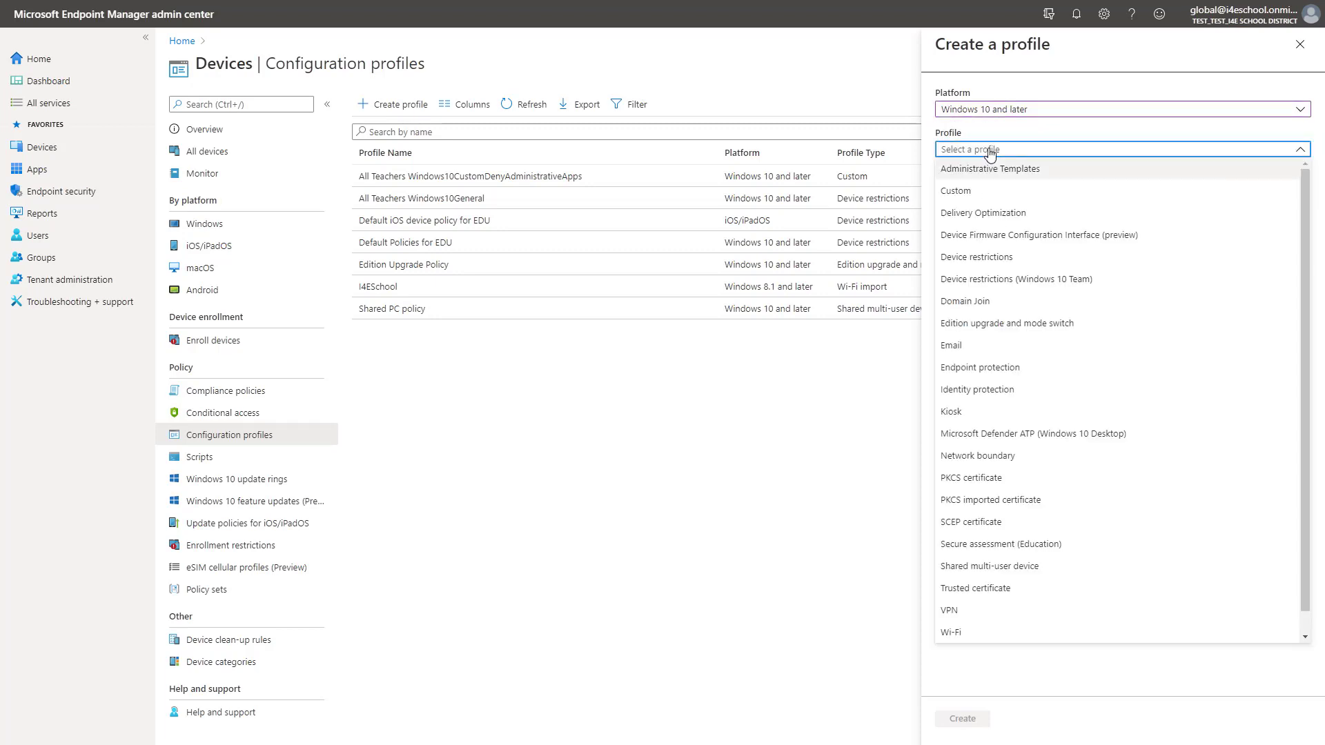
key(Down)
key(Down)
key(Up)
key(Up)
key(Return)
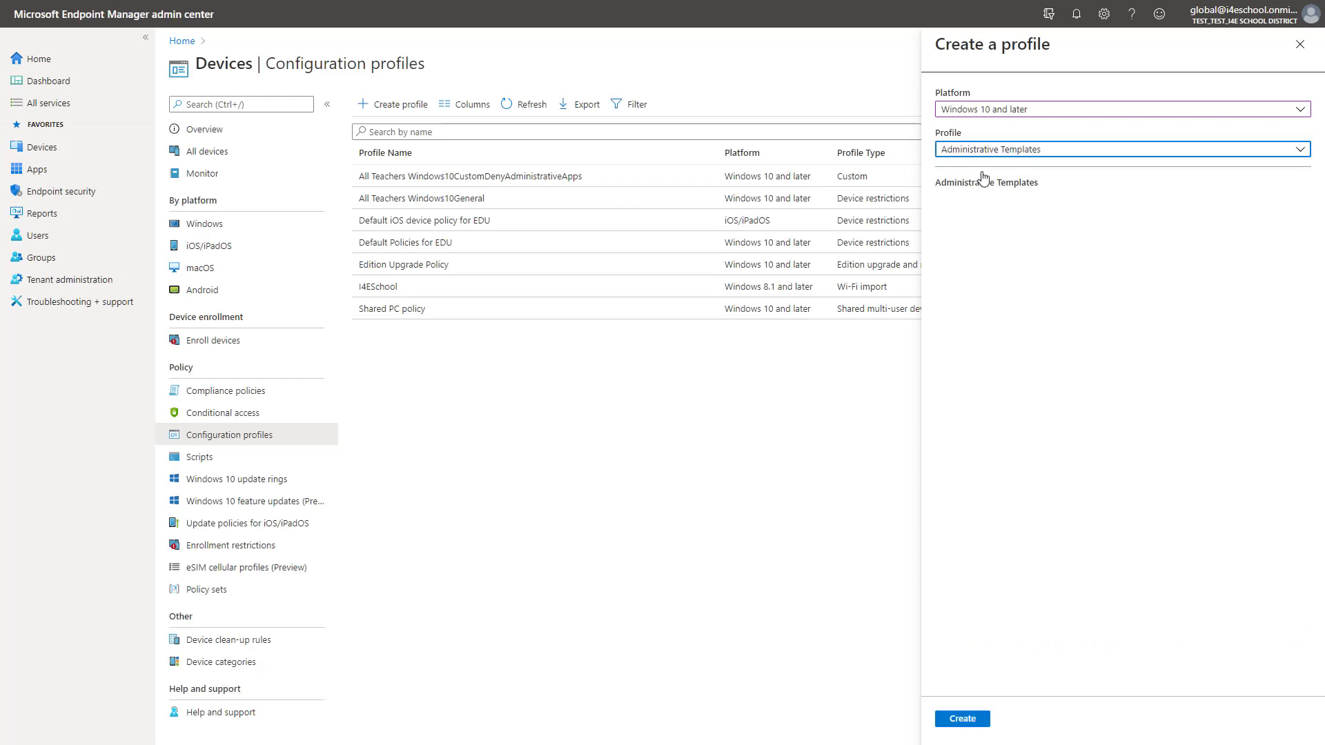
click(964, 718)
click(527, 147)
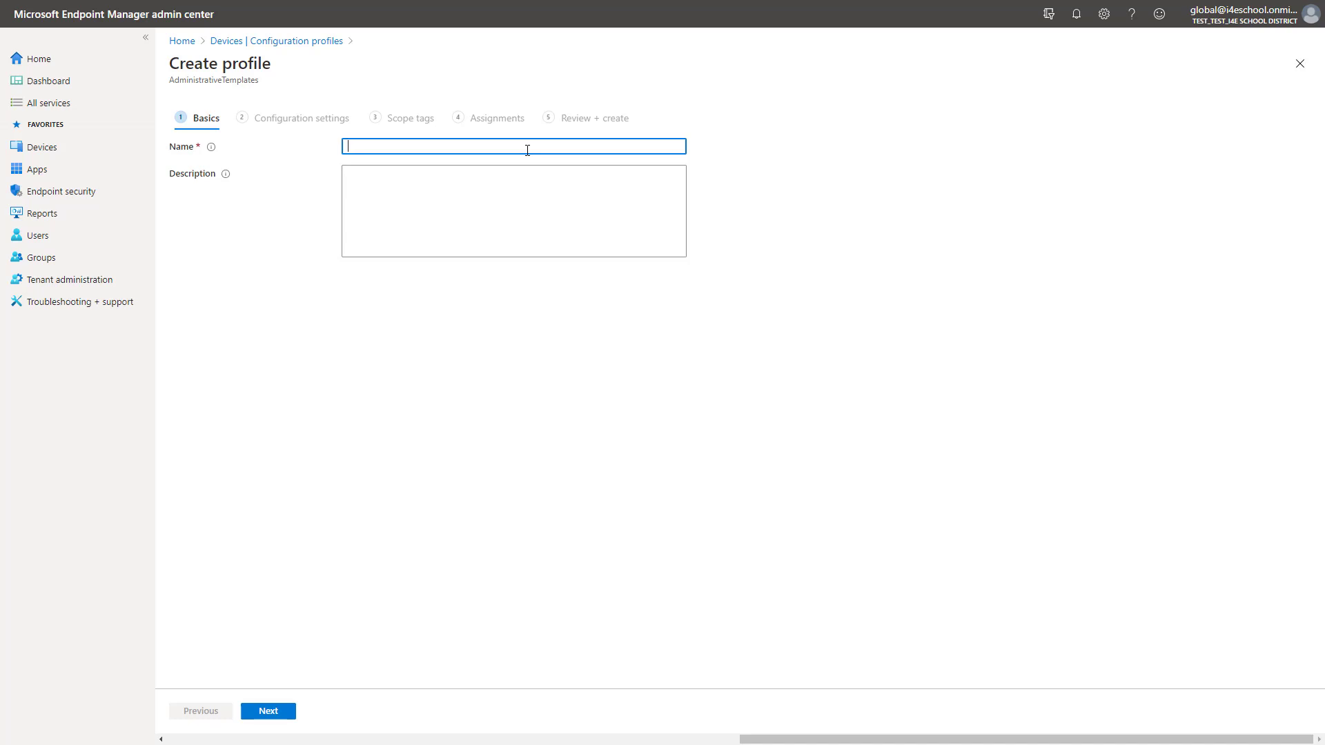
Name the profile 'OneDrive KFM' and advance to Configuration settings.
text(One)
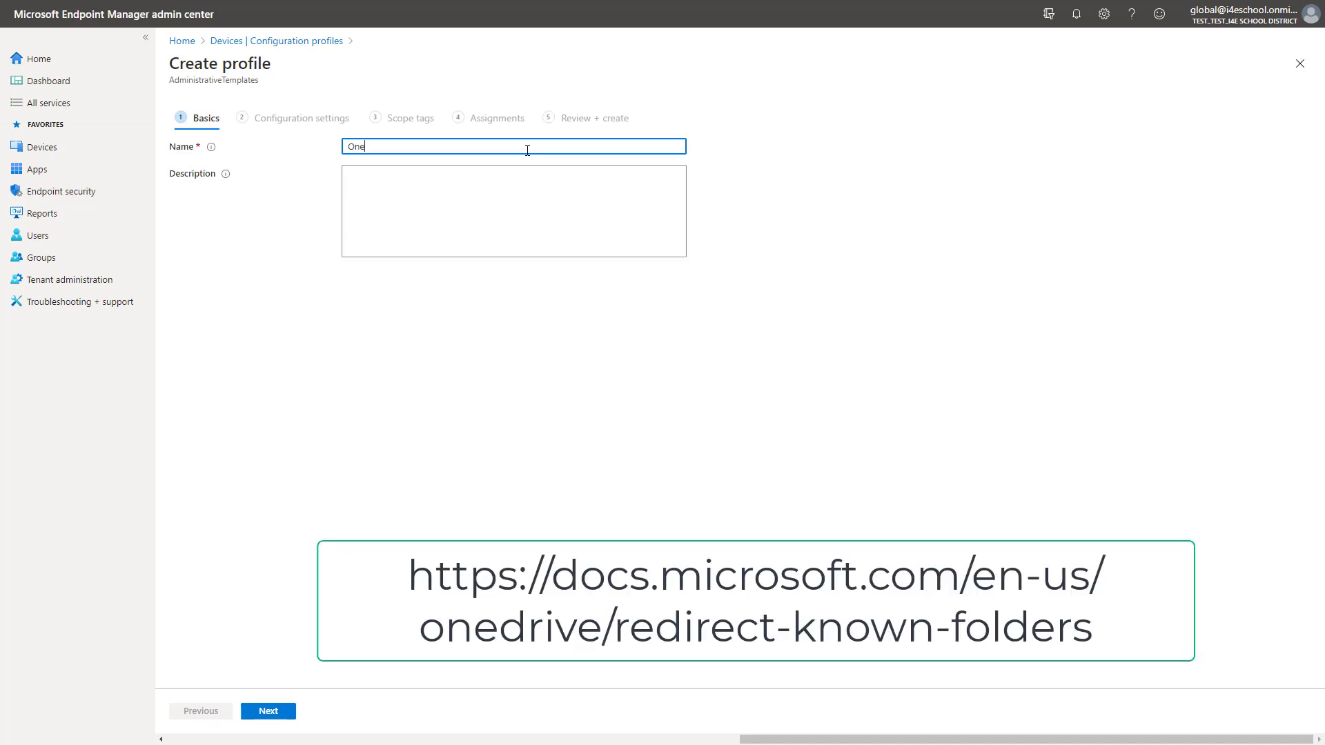
text(Drive)
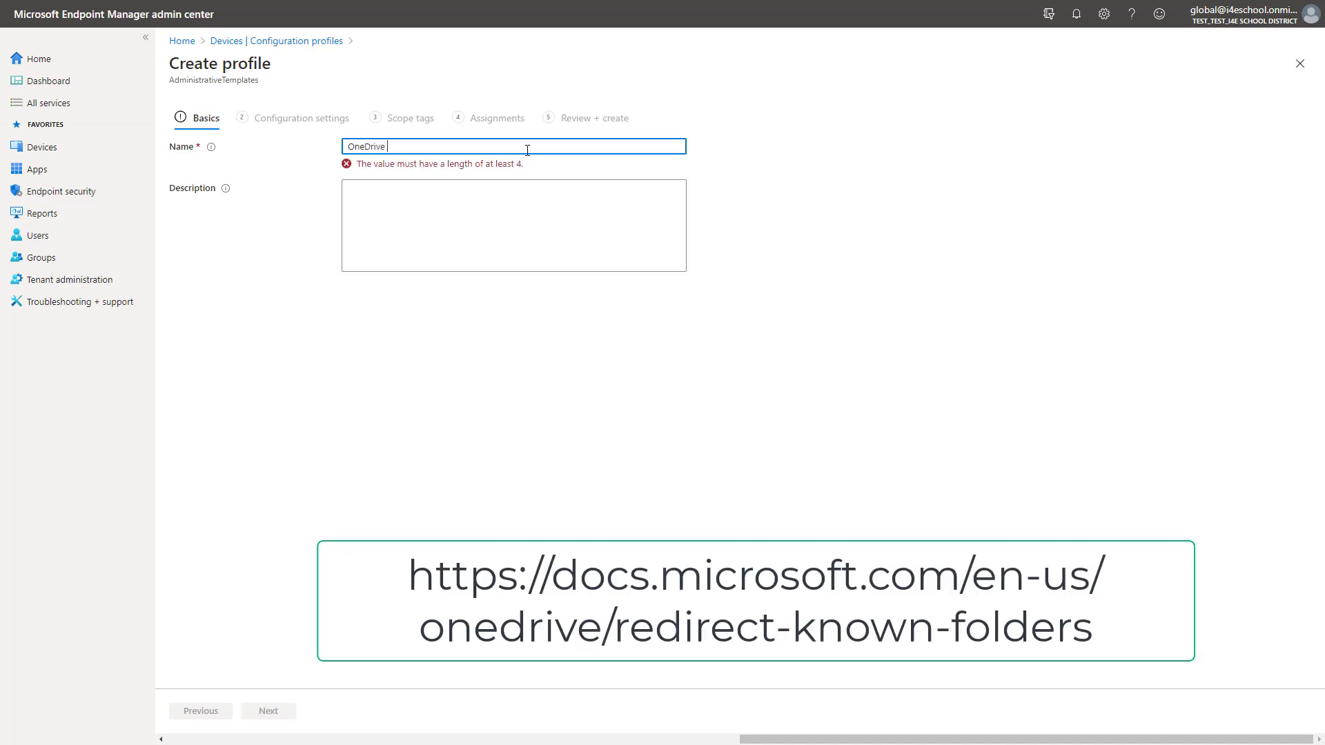
text( KFM)
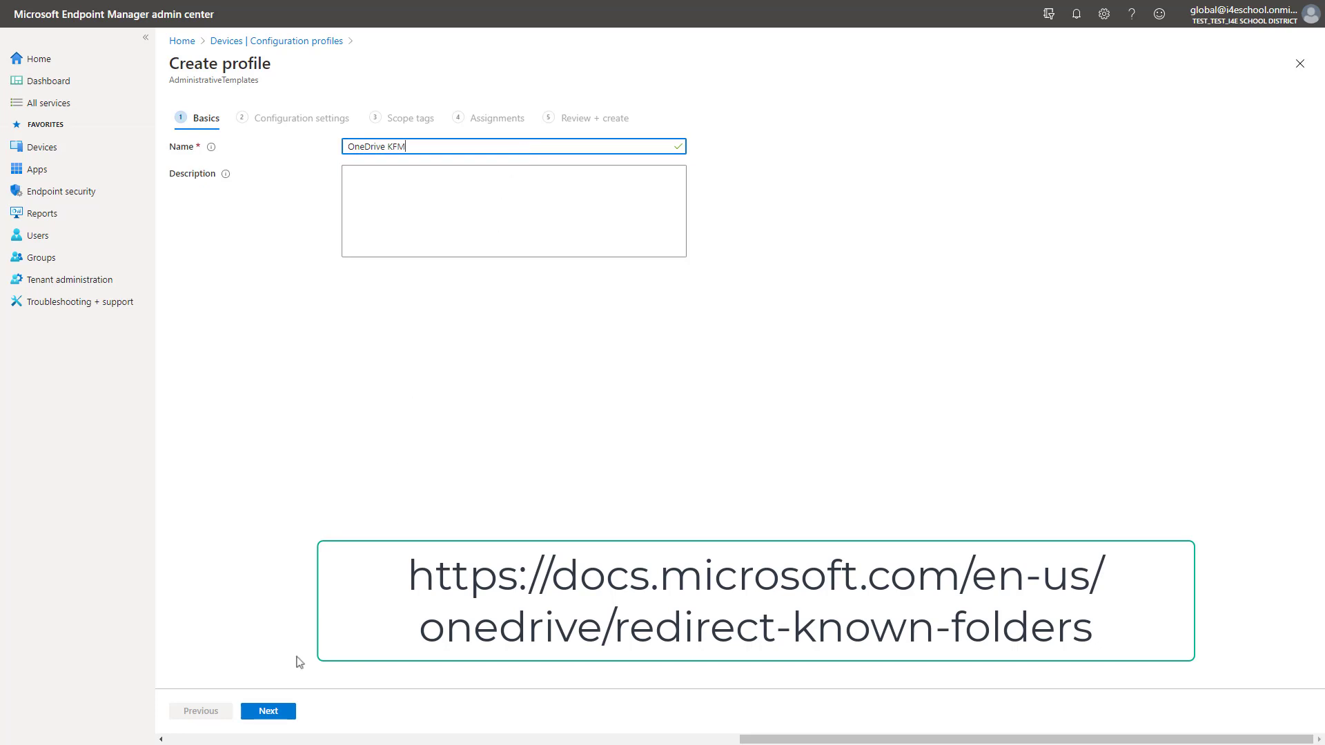
click(273, 712)
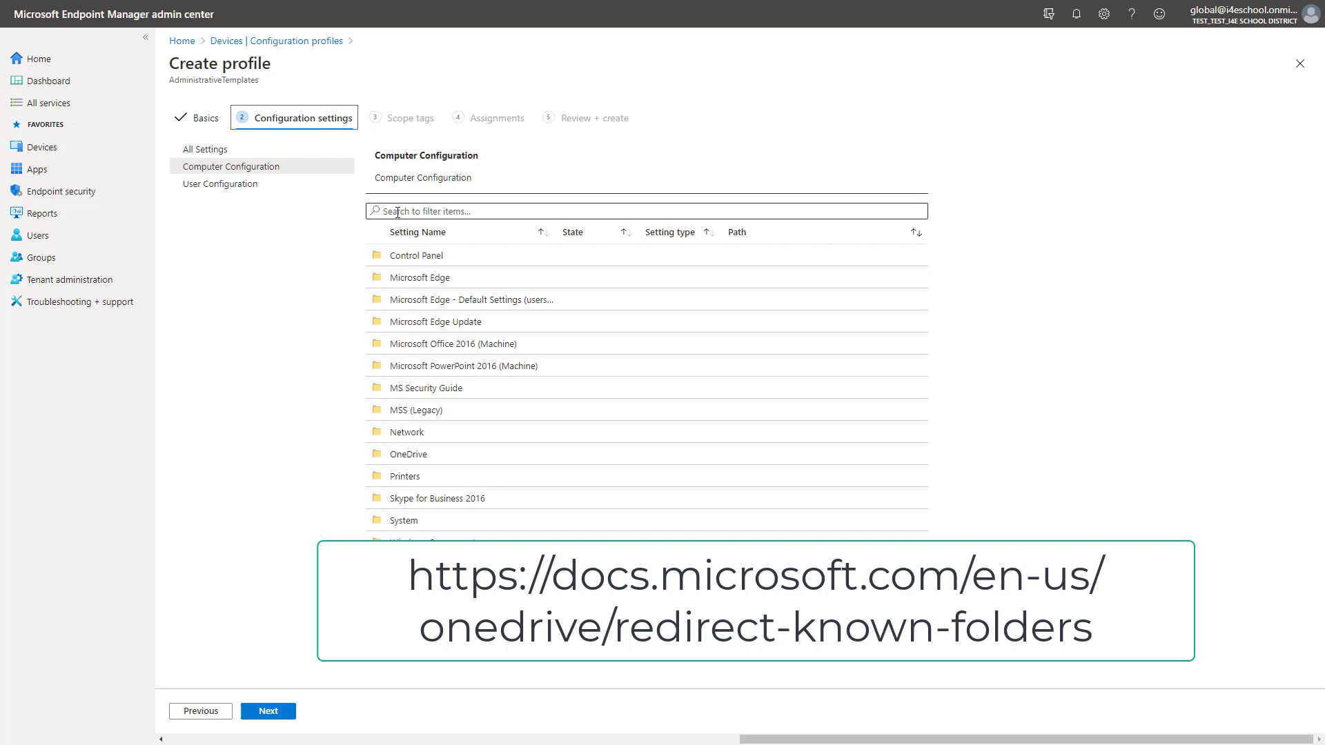
In OneDrive settings, confirm silent sign-in and enable silent known-folder move with the tenant ID.
click(420, 455)
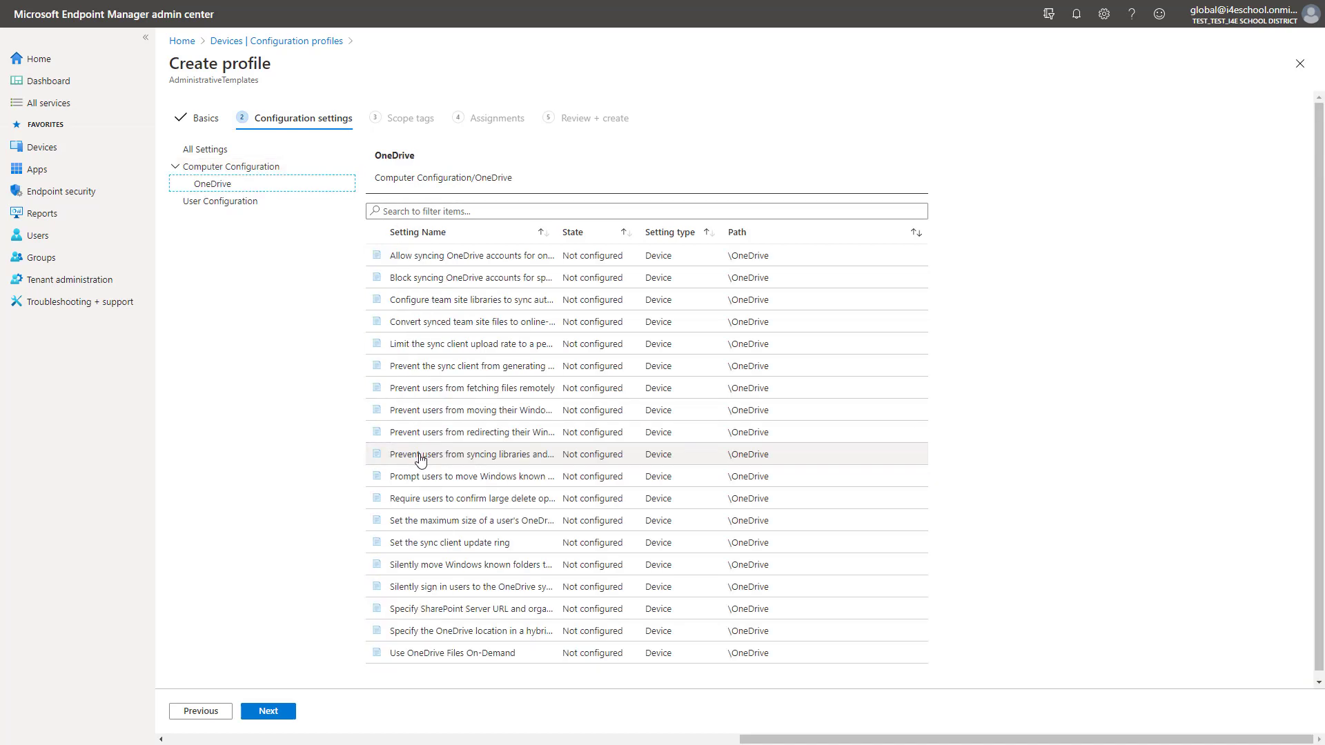
click(388, 588)
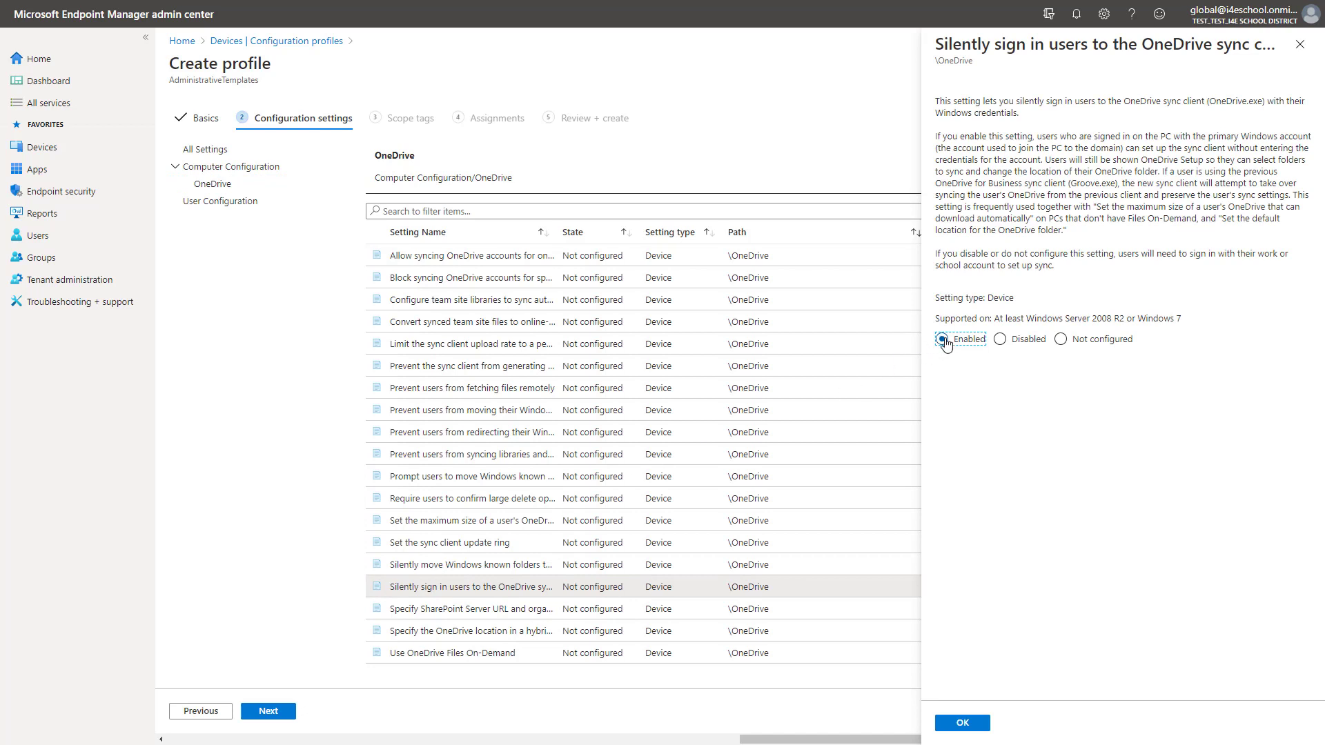
click(952, 726)
click(508, 564)
click(942, 327)
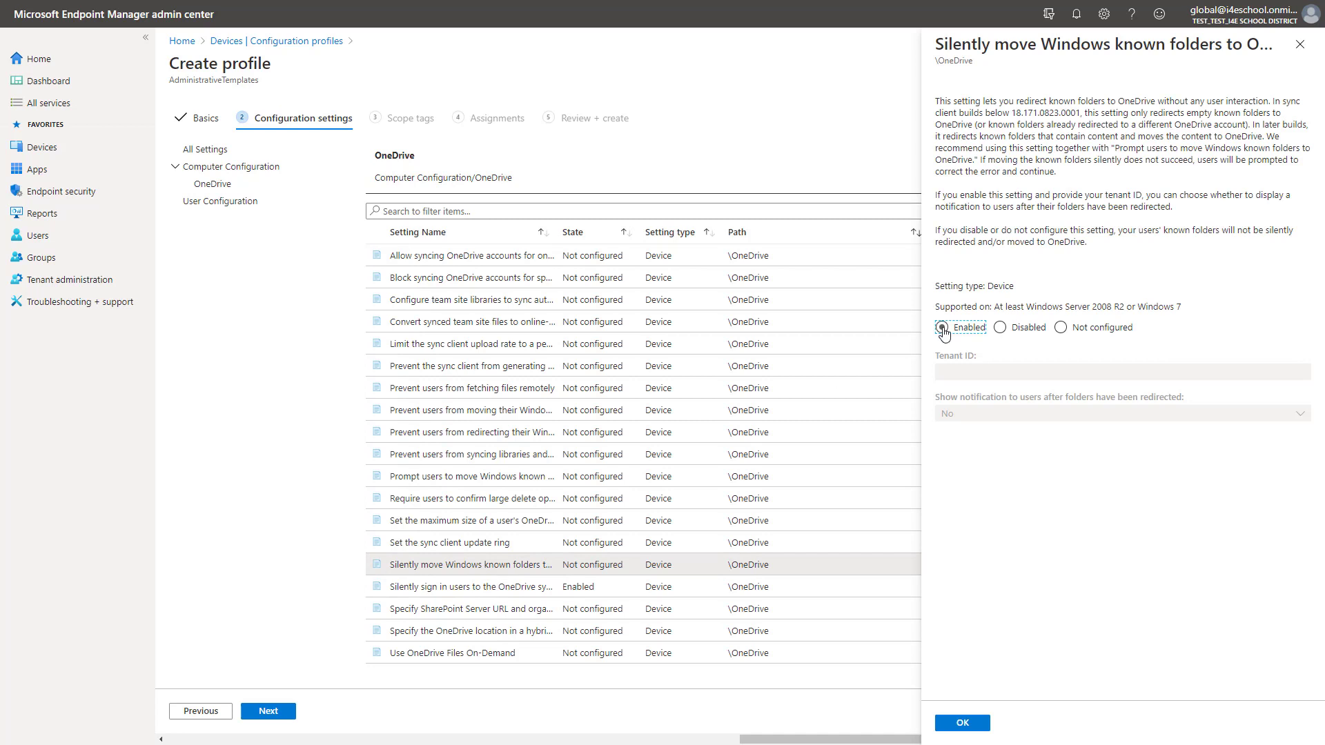
click(966, 372)
text(cf37bba6-a3c7-4114-8c24-ba3cd8ed576b)
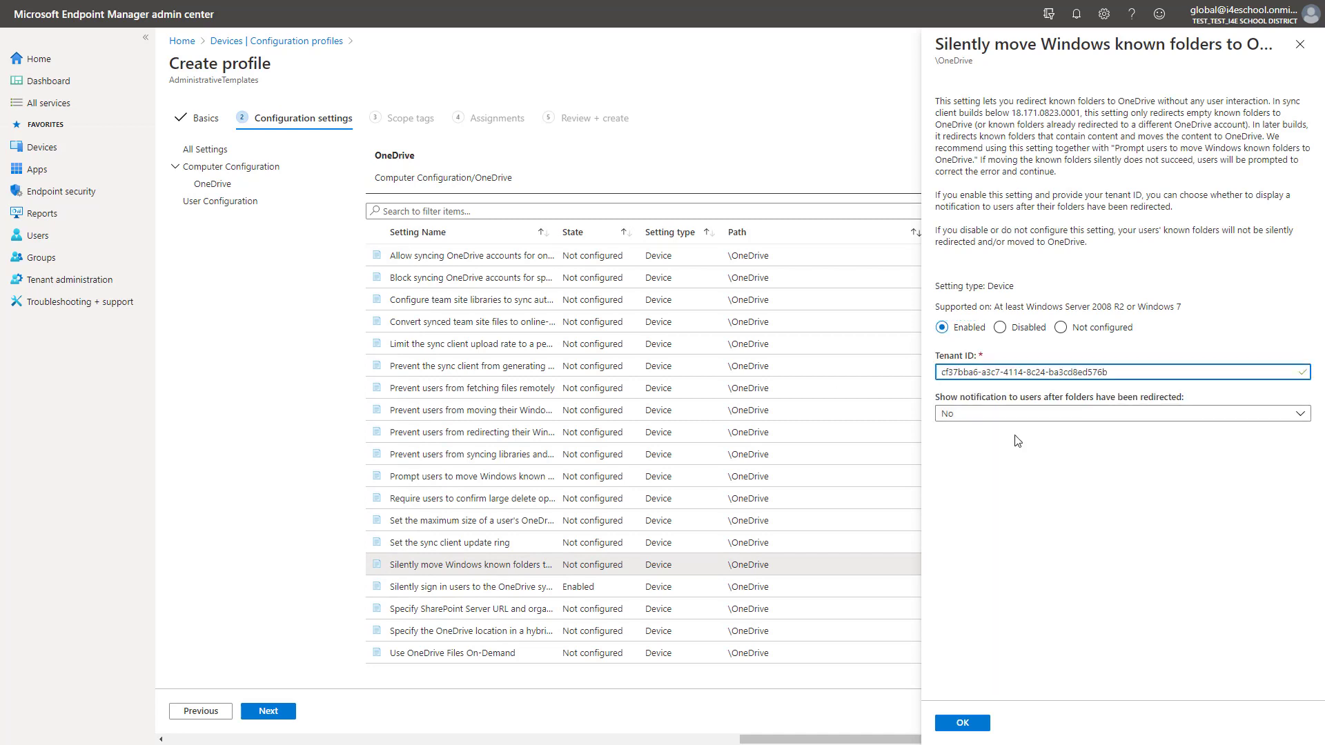
click(963, 724)
Enable blocking folder redirection back to the PC and OneDrive Files On-Demand.
click(414, 432)
click(942, 256)
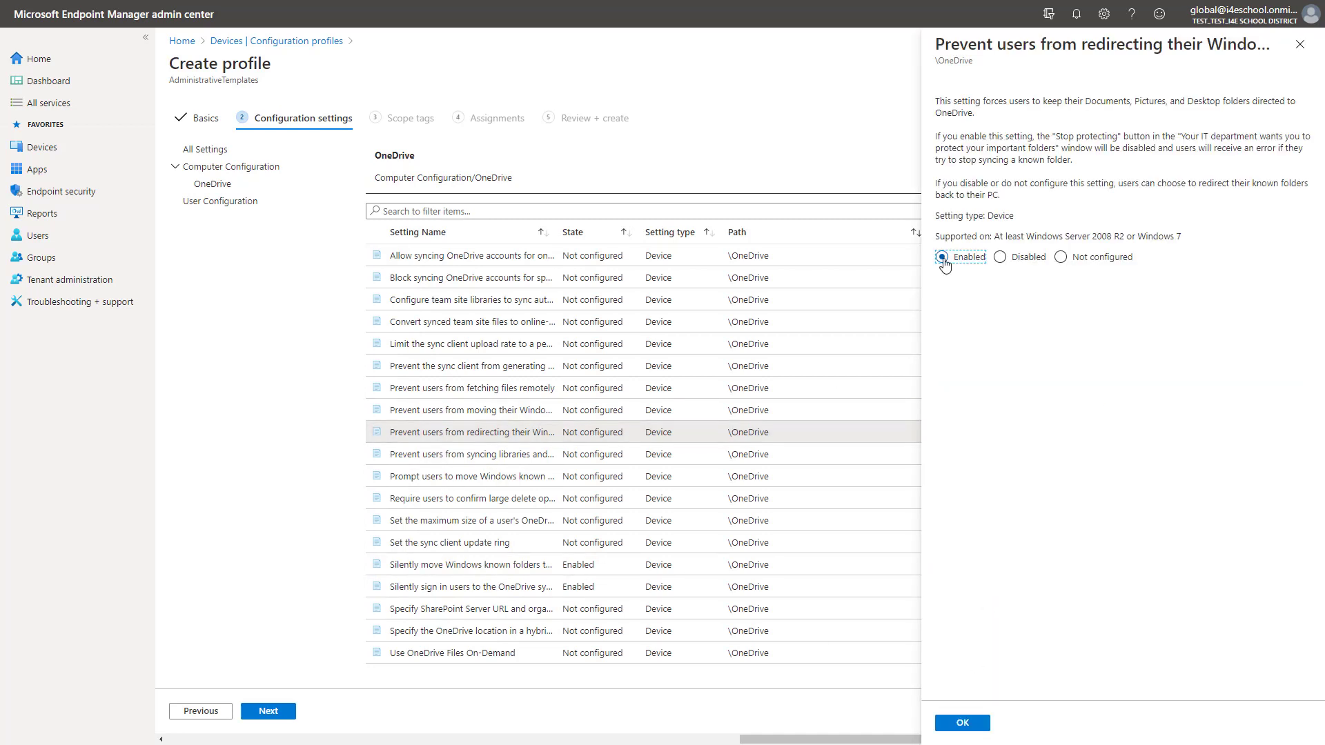
click(962, 723)
click(452, 653)
click(941, 257)
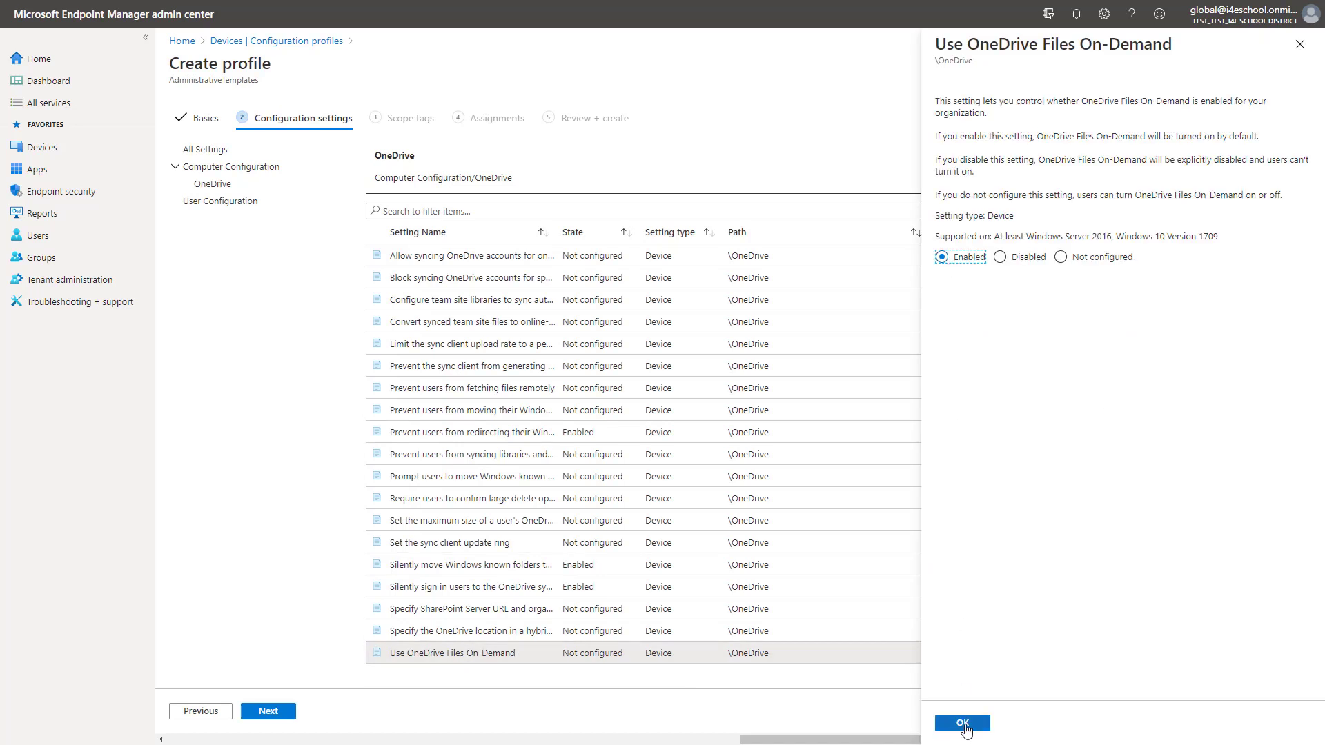
click(963, 723)
Skip scope tags, include the All Teachers group, and create the OneDrive KFM profile.
click(283, 716)
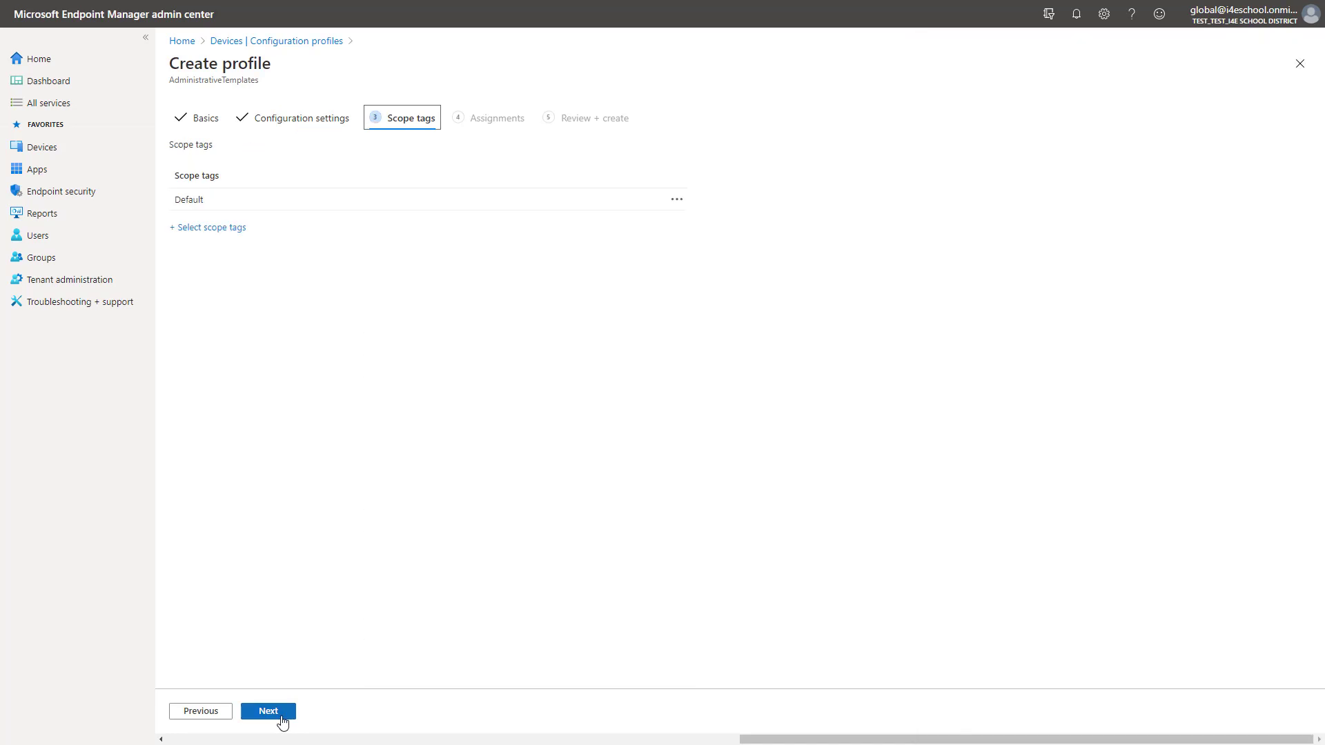
click(290, 717)
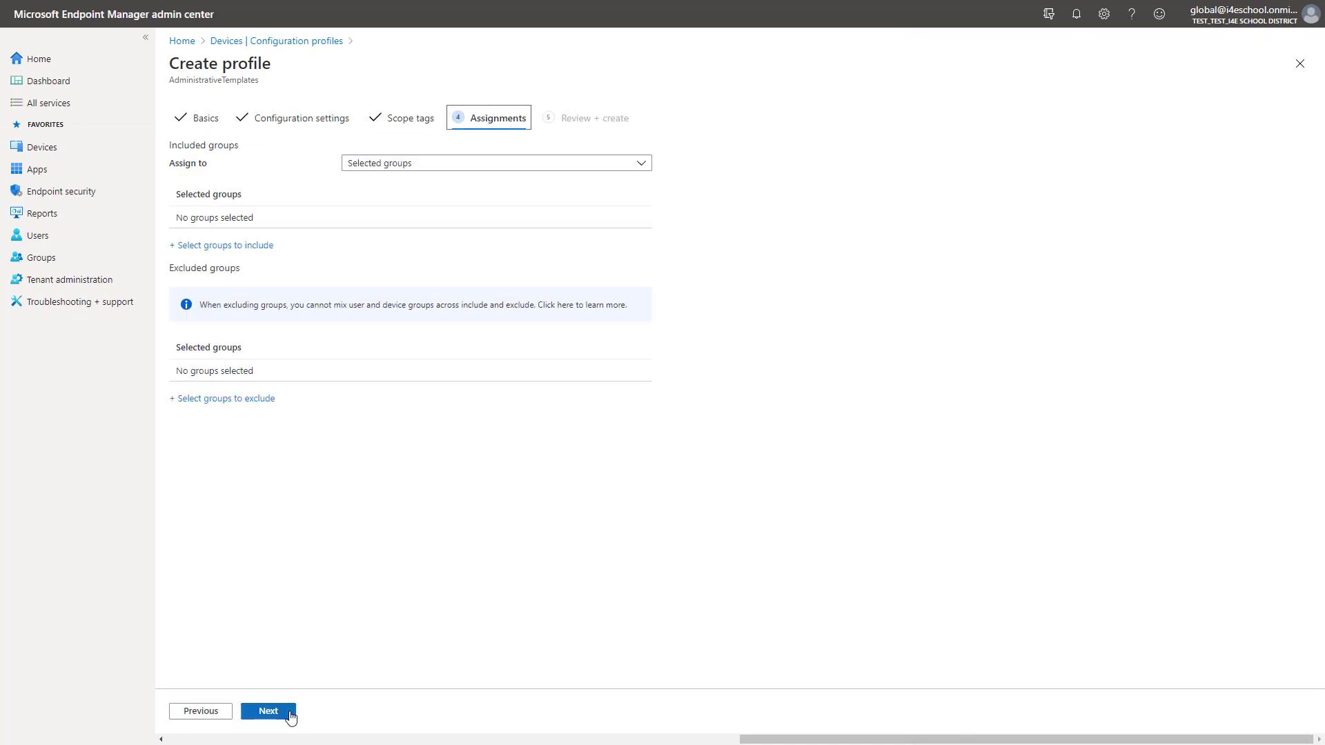
click(250, 245)
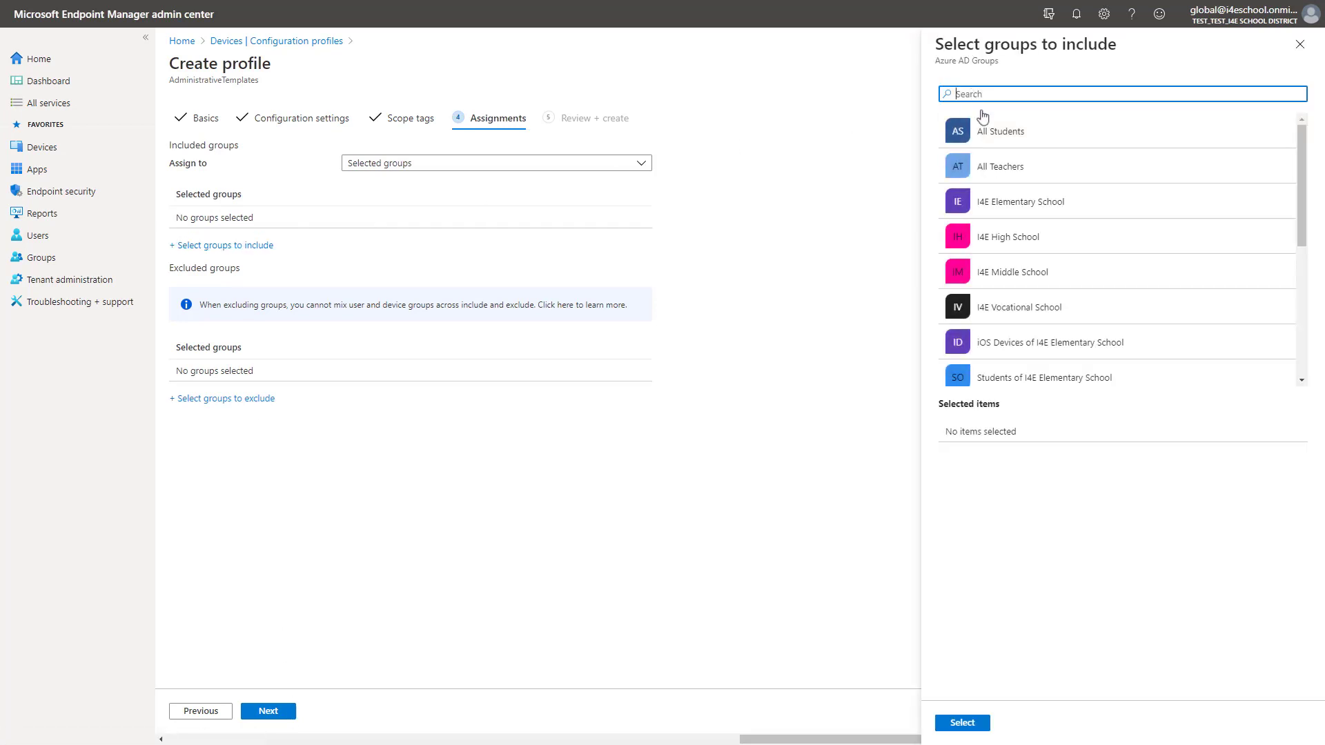
click(999, 166)
click(972, 724)
click(257, 711)
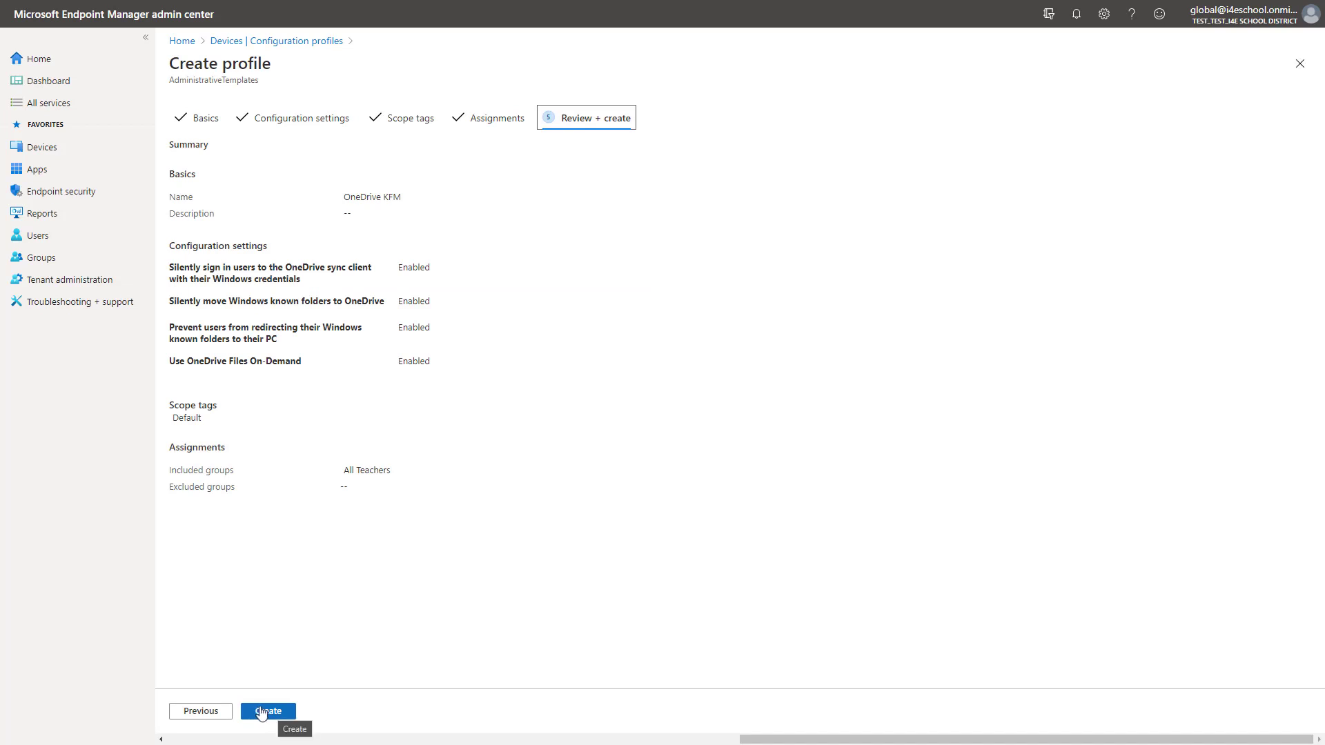
click(272, 715)
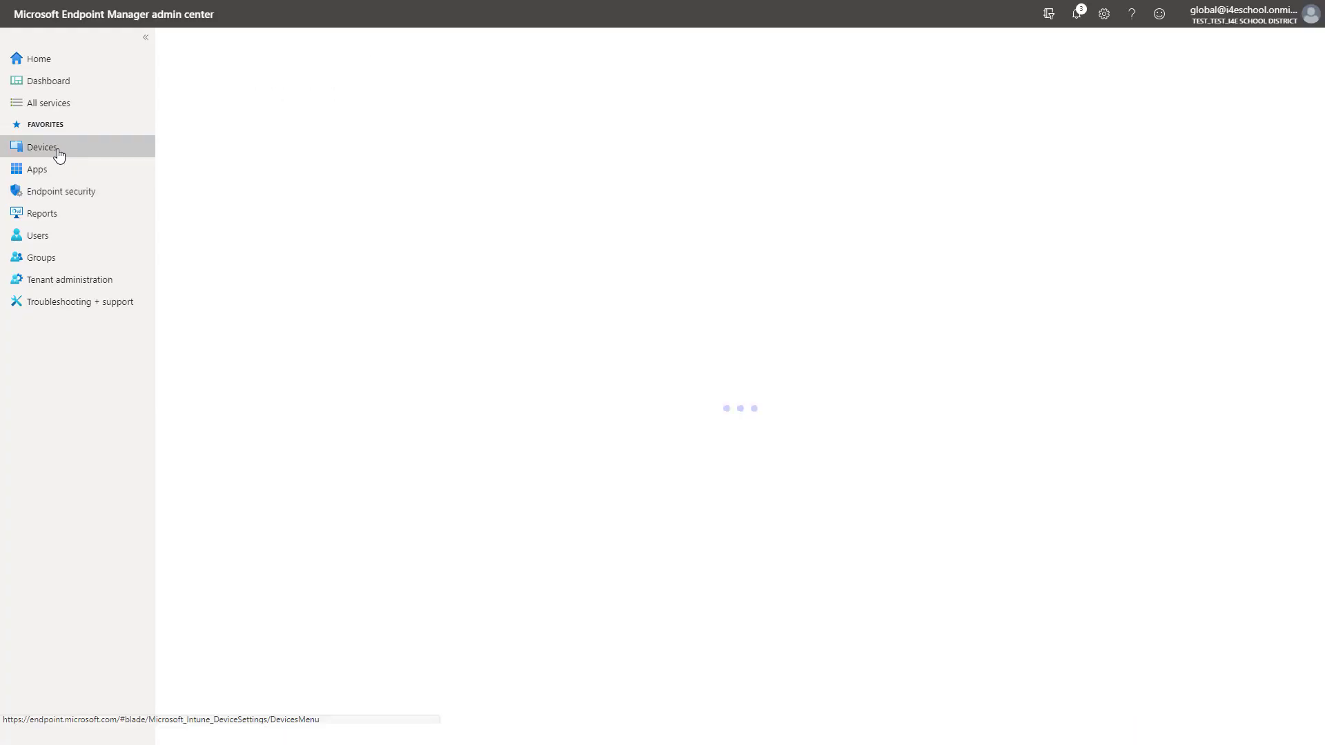
Start a new Windows 10 and later configuration profile of the Custom type.
click(201, 301)
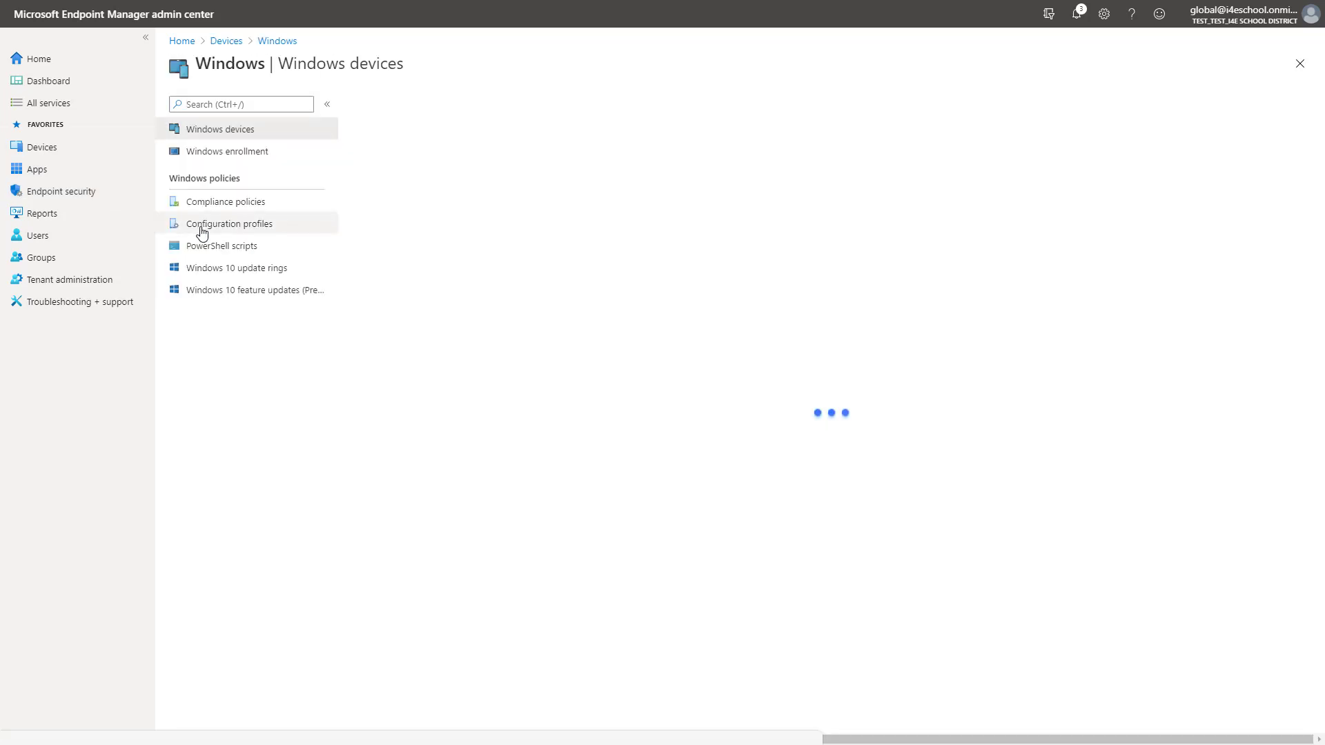
click(202, 231)
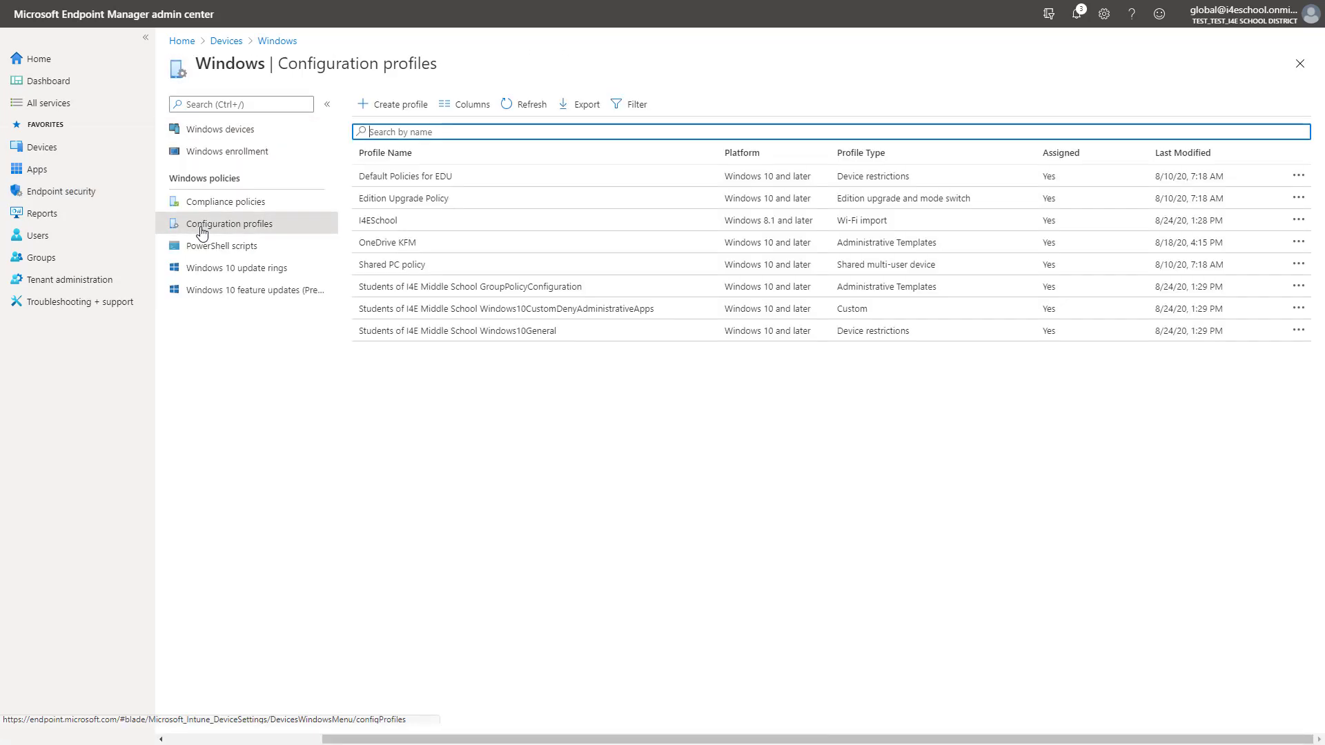
click(397, 112)
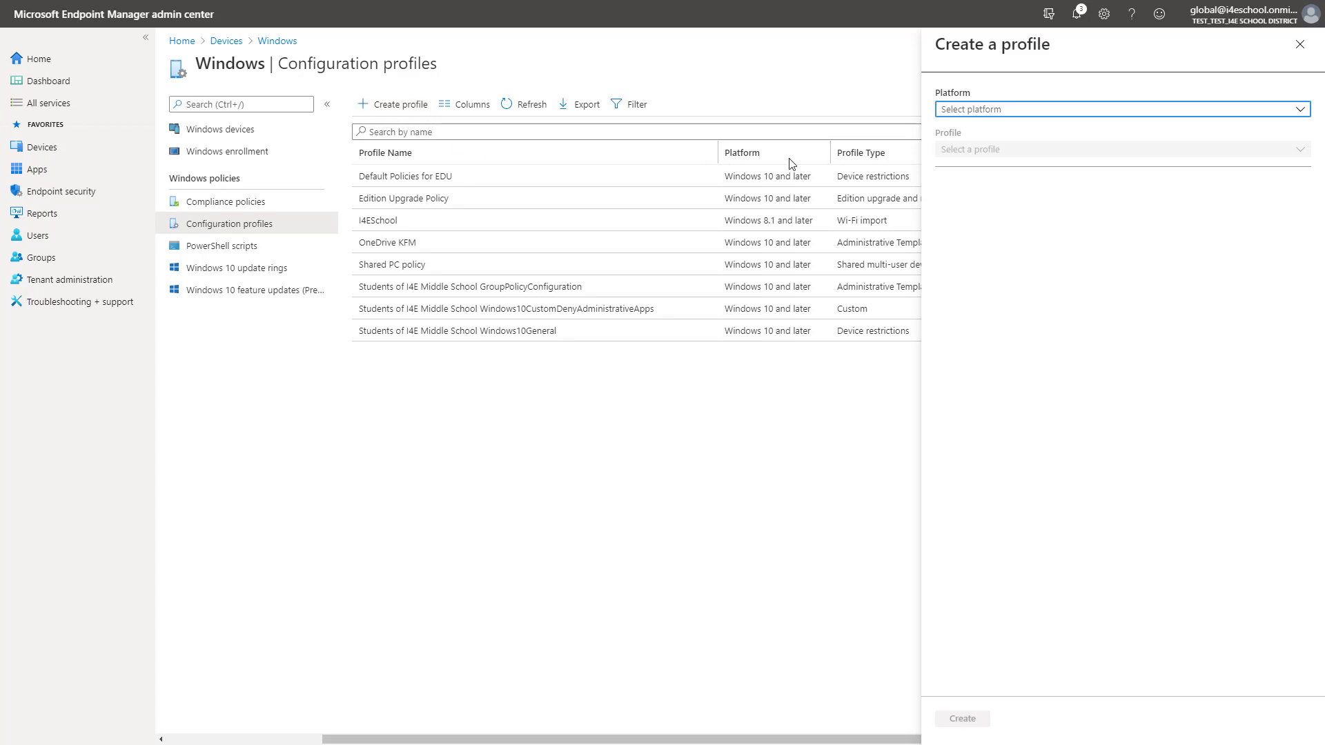
click(994, 114)
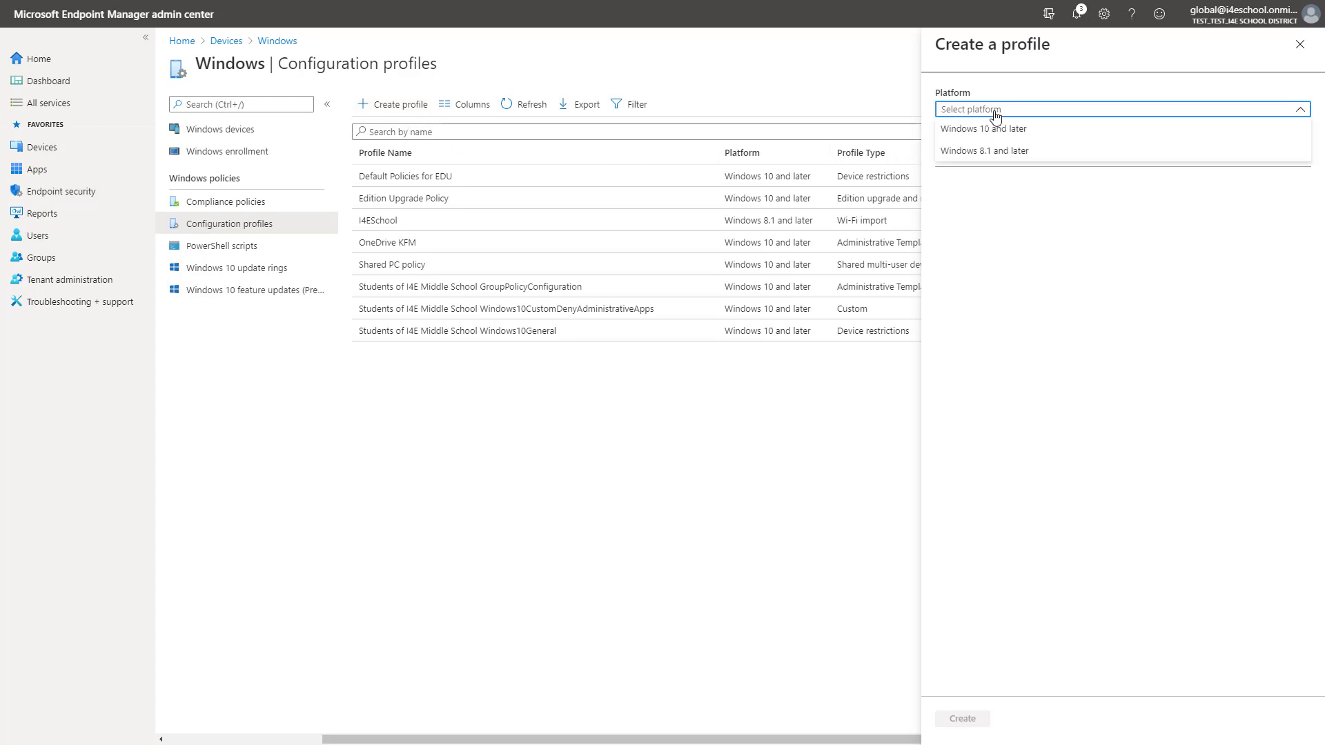
click(994, 131)
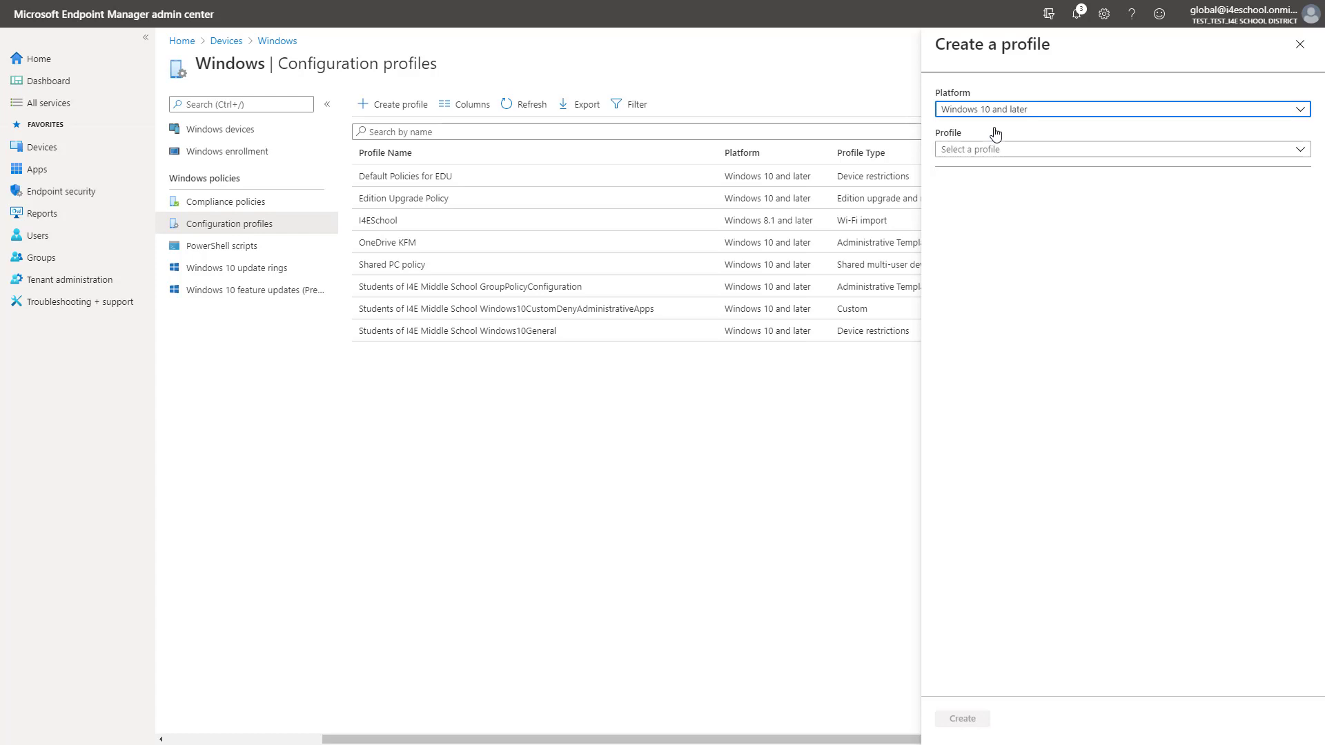
click(994, 149)
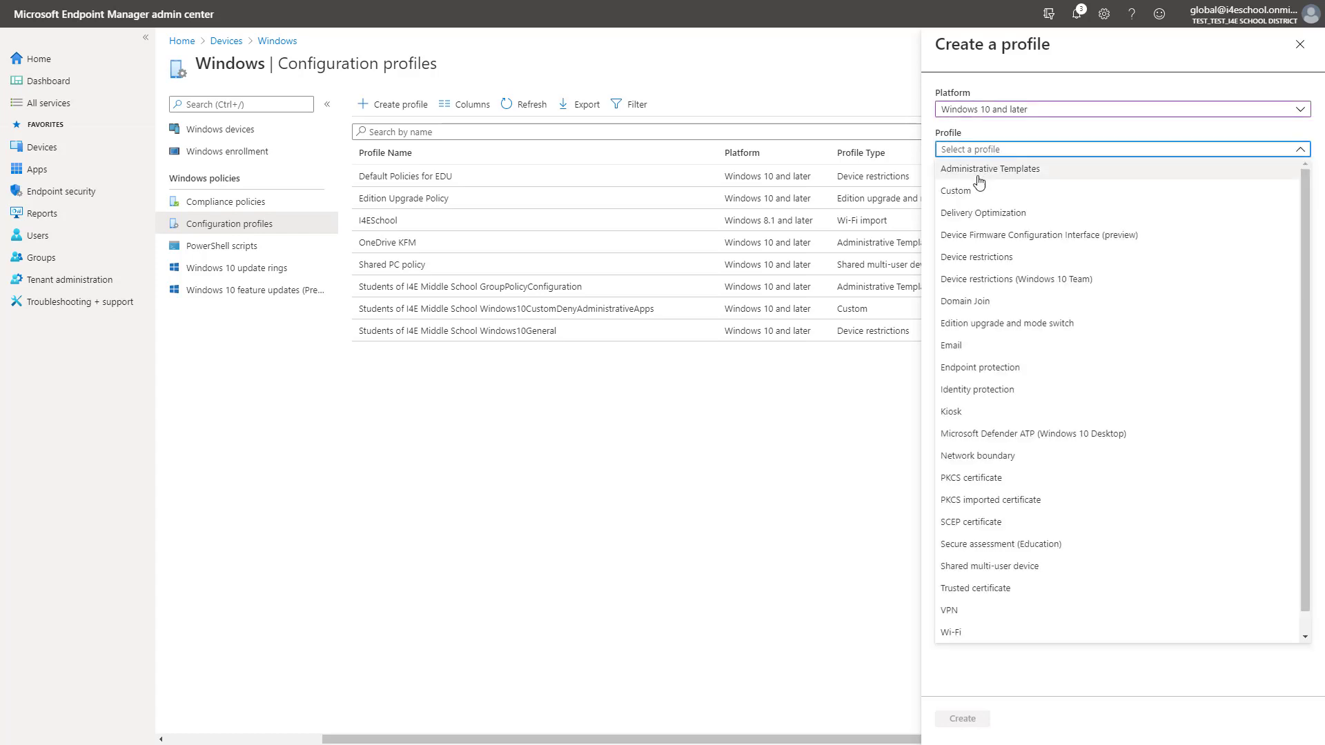
click(976, 191)
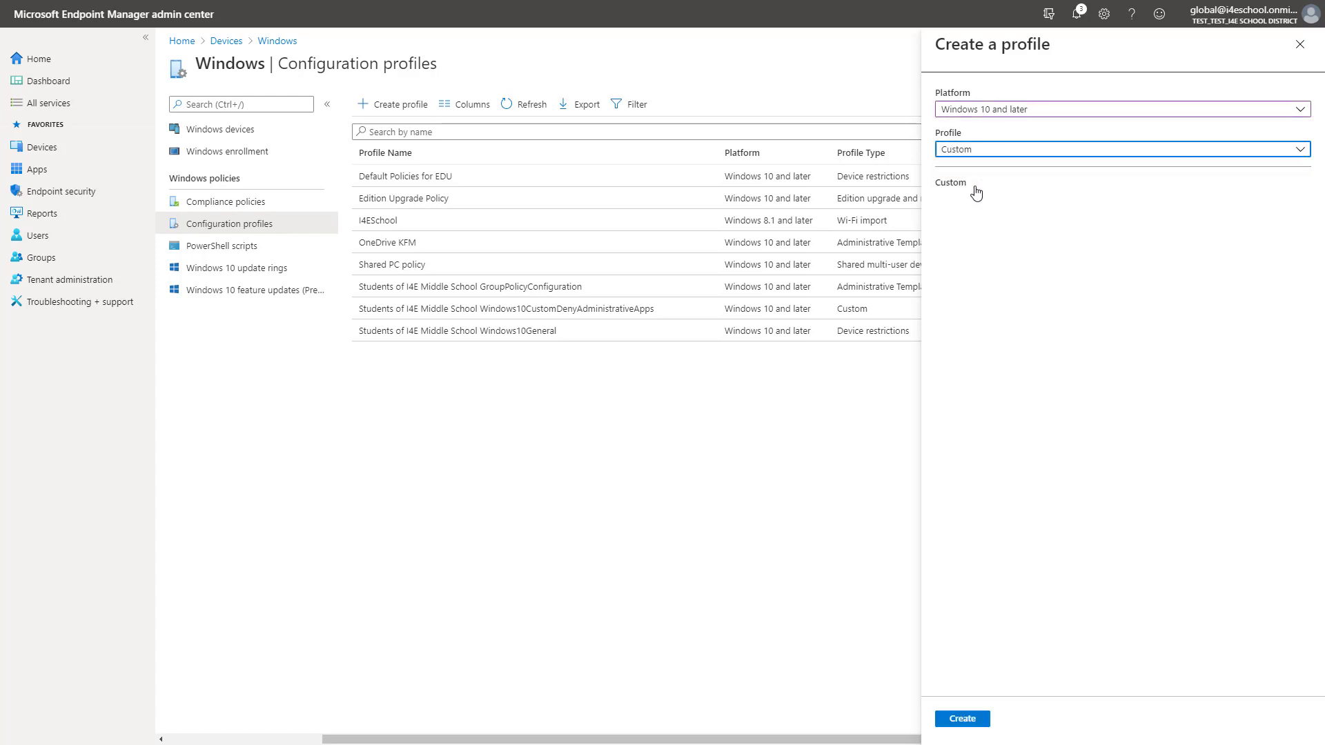
click(988, 728)
Name the profile 'Computer Rename', add an OMA-URI row, and view the DevDetail CSP docs.
click(386, 147)
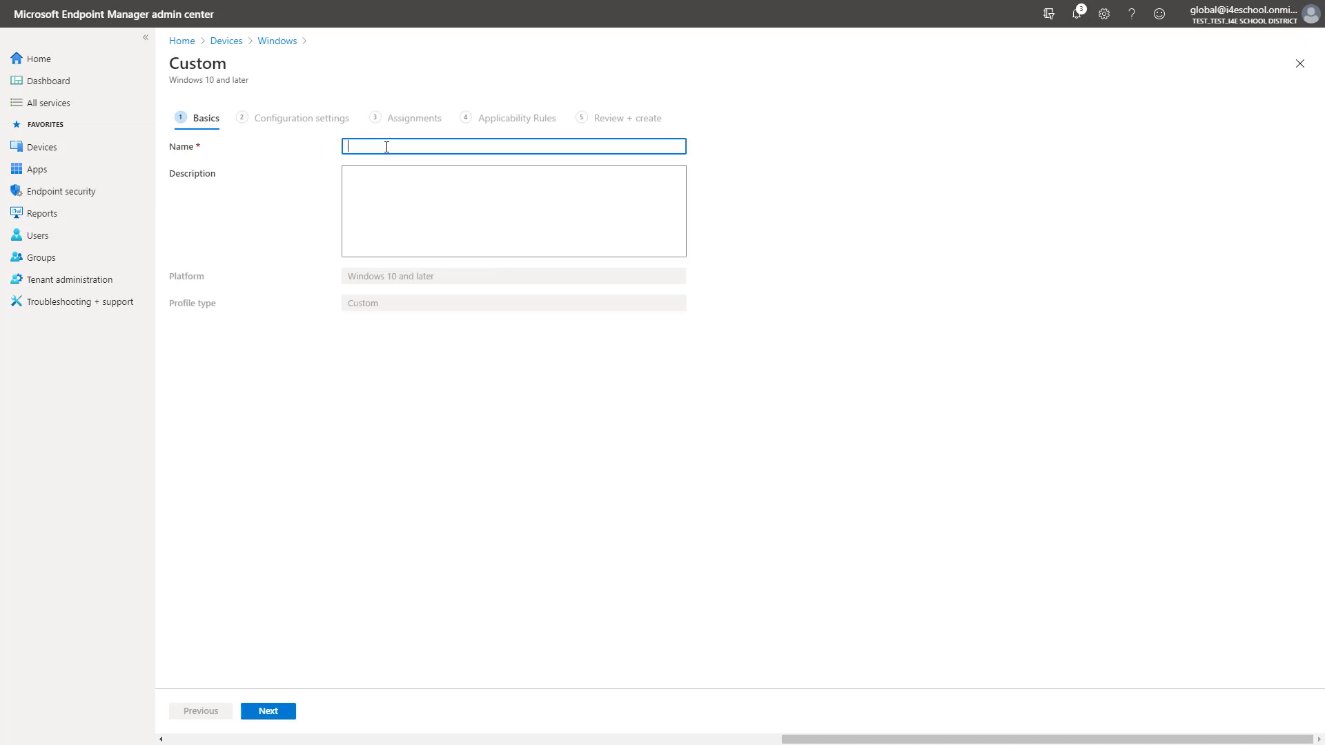
text(Computer Rename)
click(280, 712)
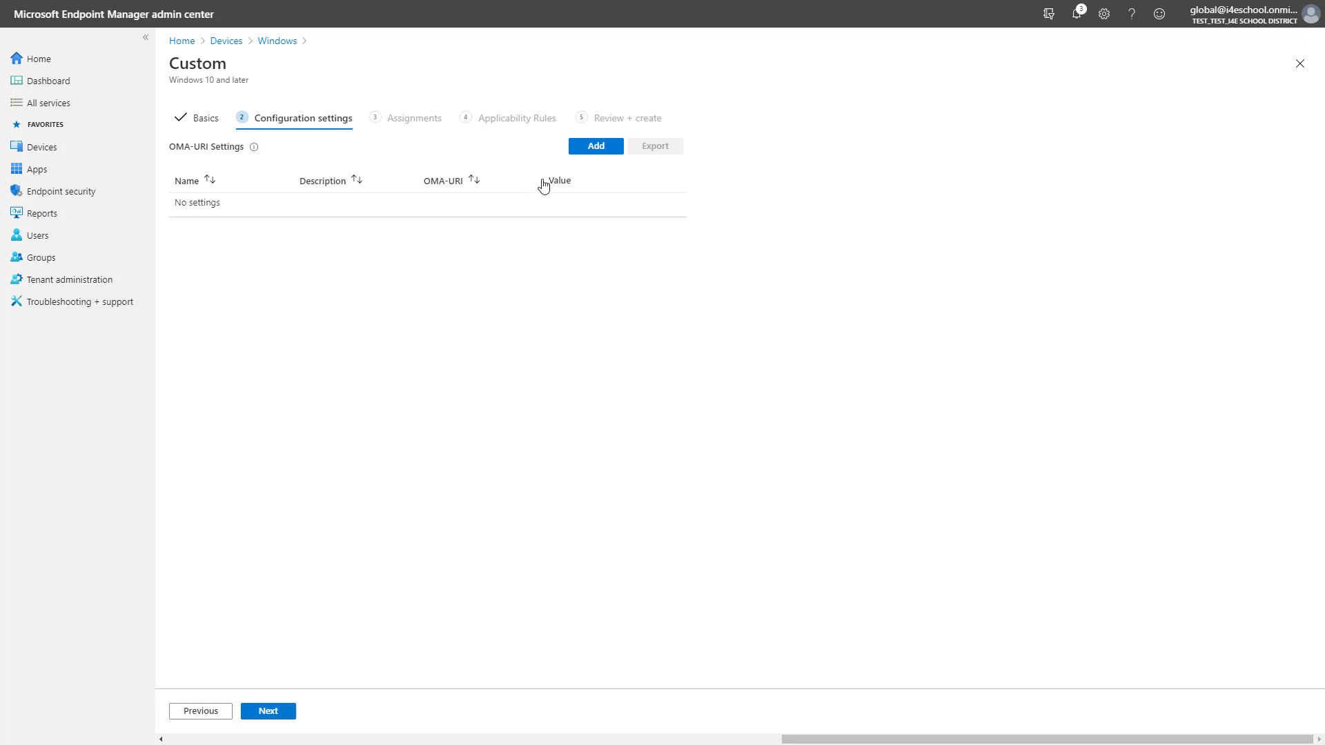
click(574, 148)
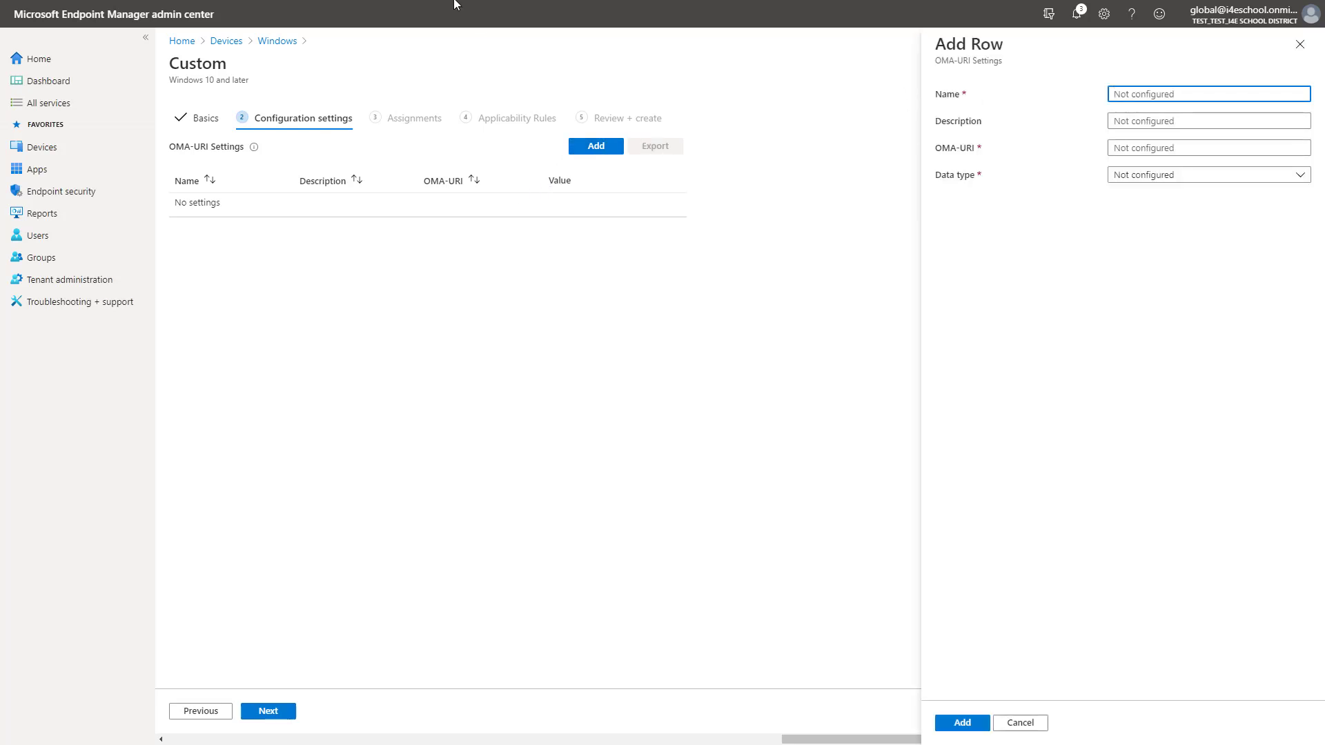
click(410, 10)
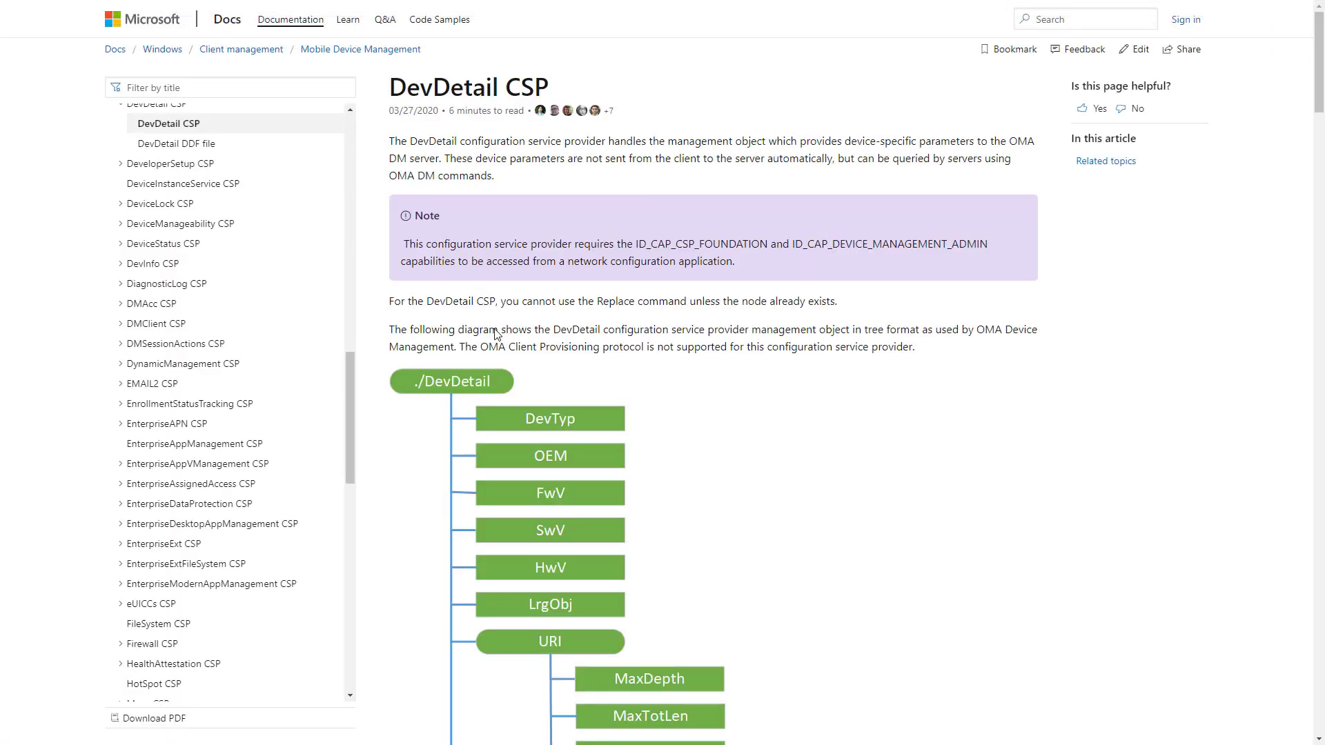
Copy the DNSComputerName node name from the DevDetail docs into the row's Name field.
scroll(467, 395, down, 20)
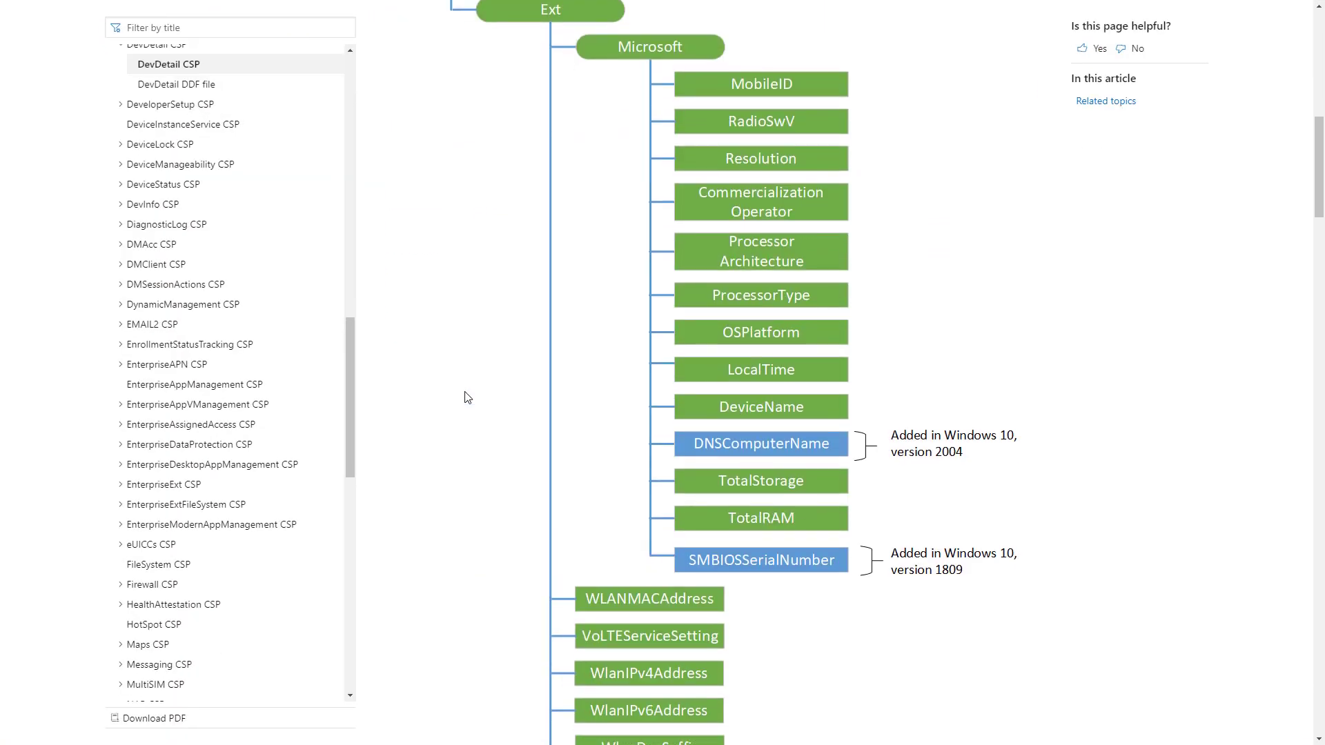
scroll(467, 395, down, 15)
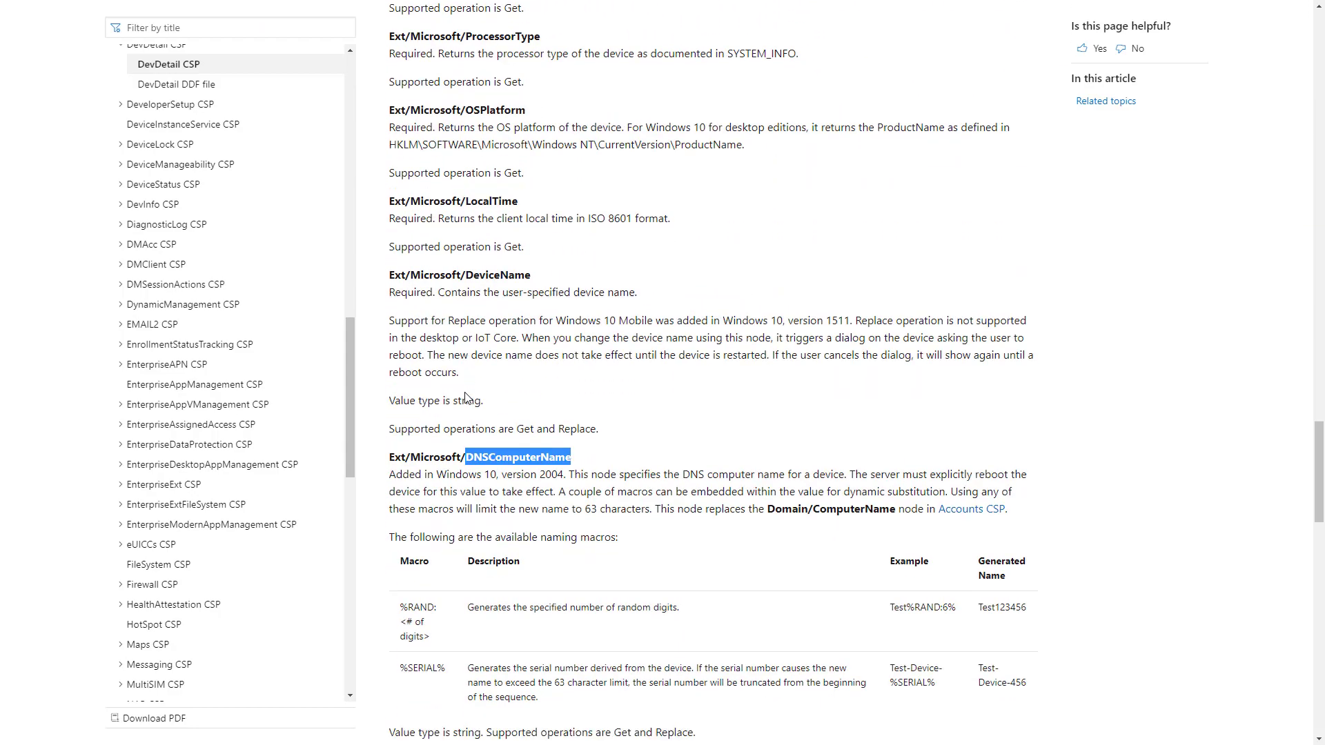
double_click(523, 261)
key(super+c)
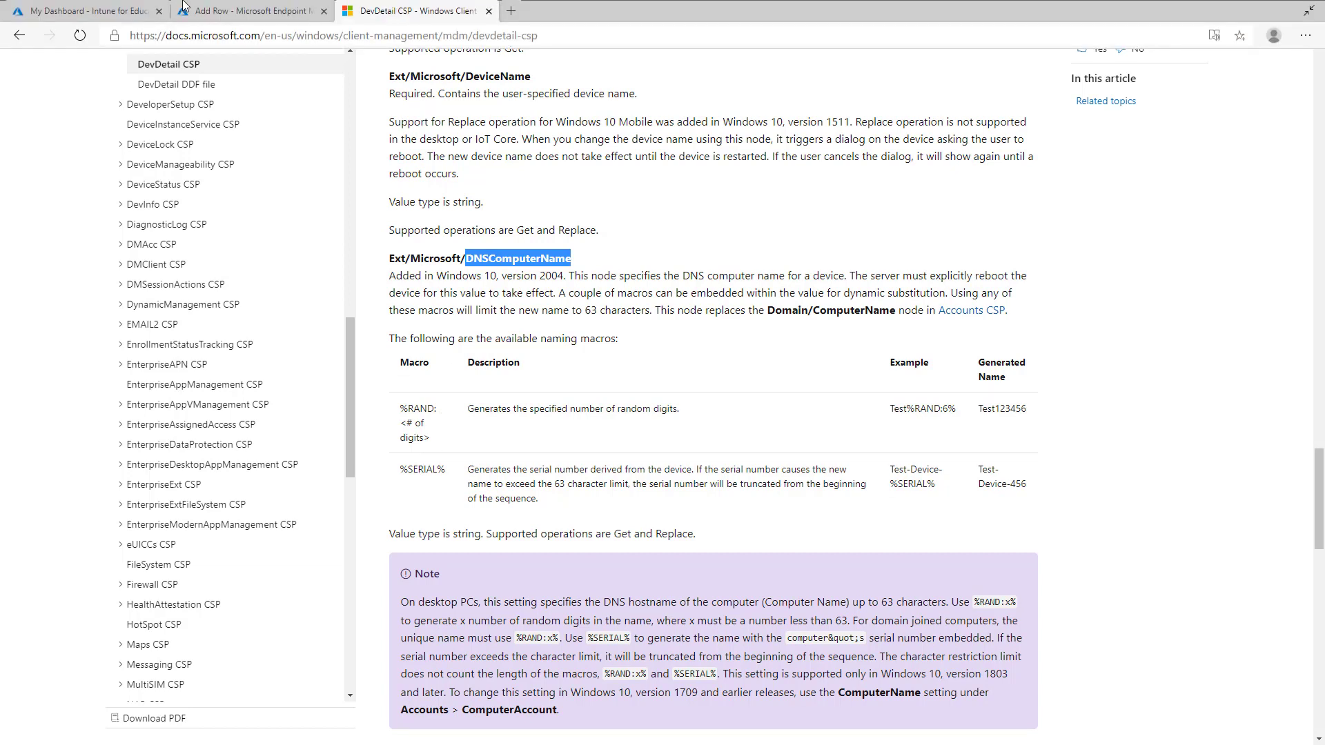
click(207, 11)
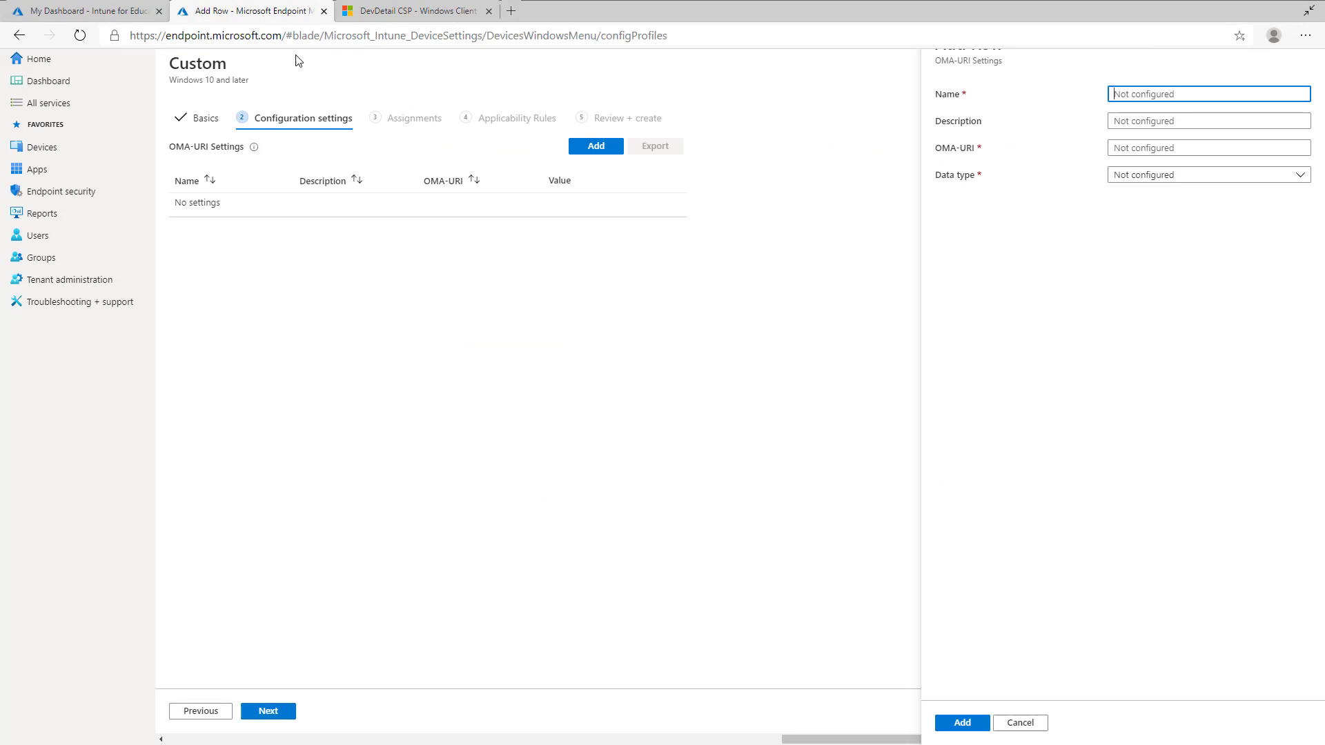
click(1131, 95)
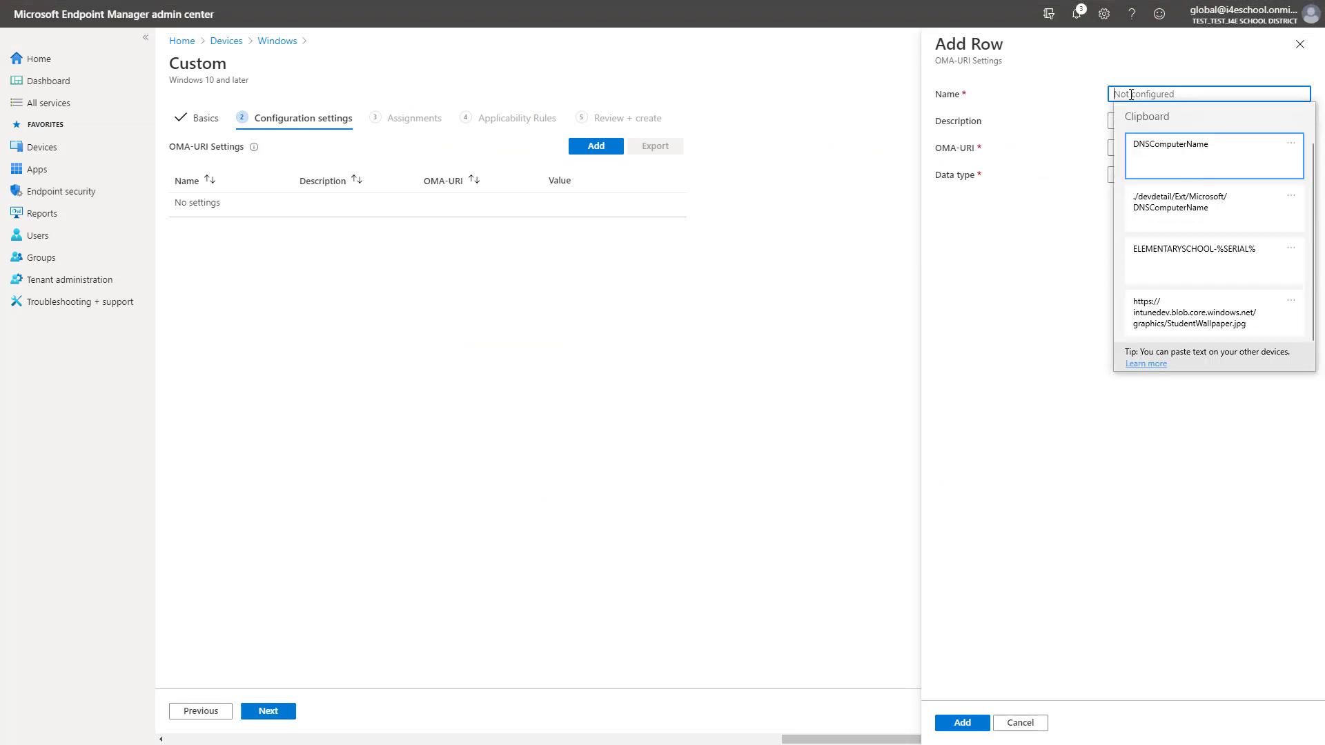
click(1167, 158)
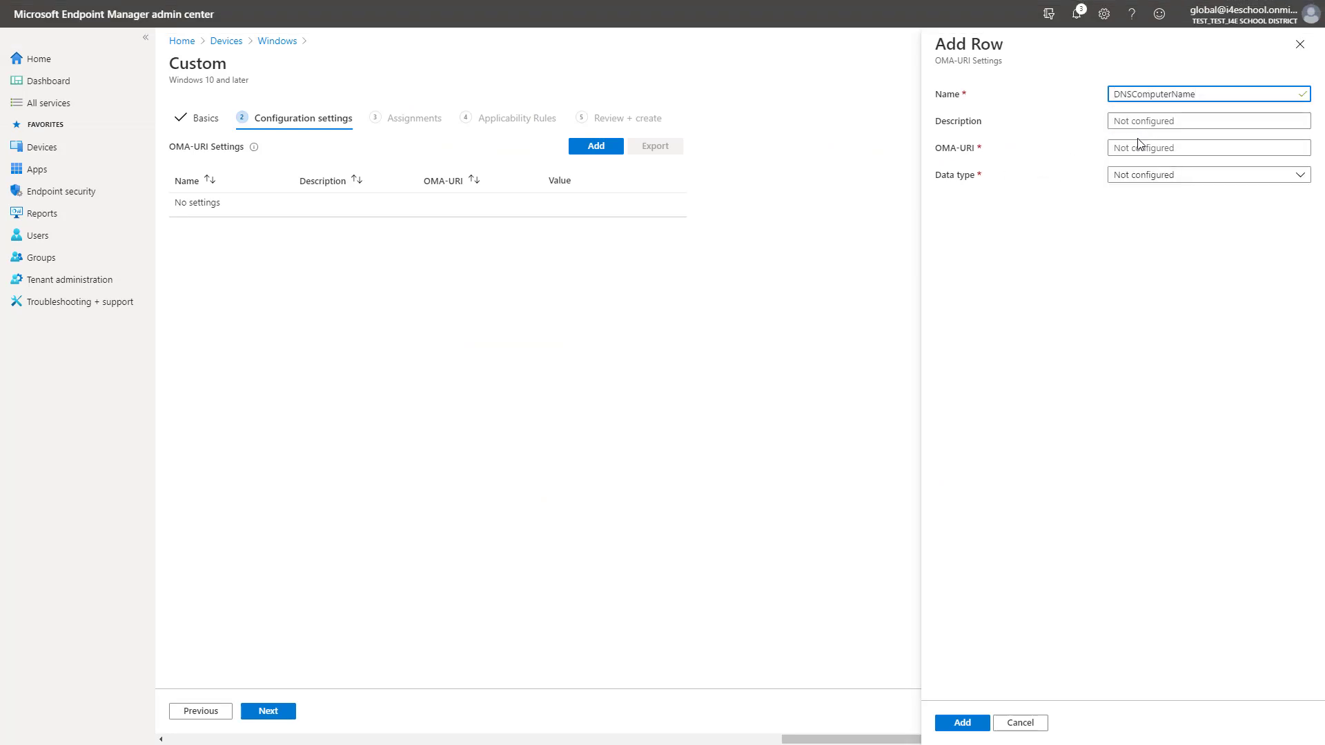
Copy the Ext/Microsoft/DNSComputerName node path from the docs for the OMA-URI field.
click(1137, 147)
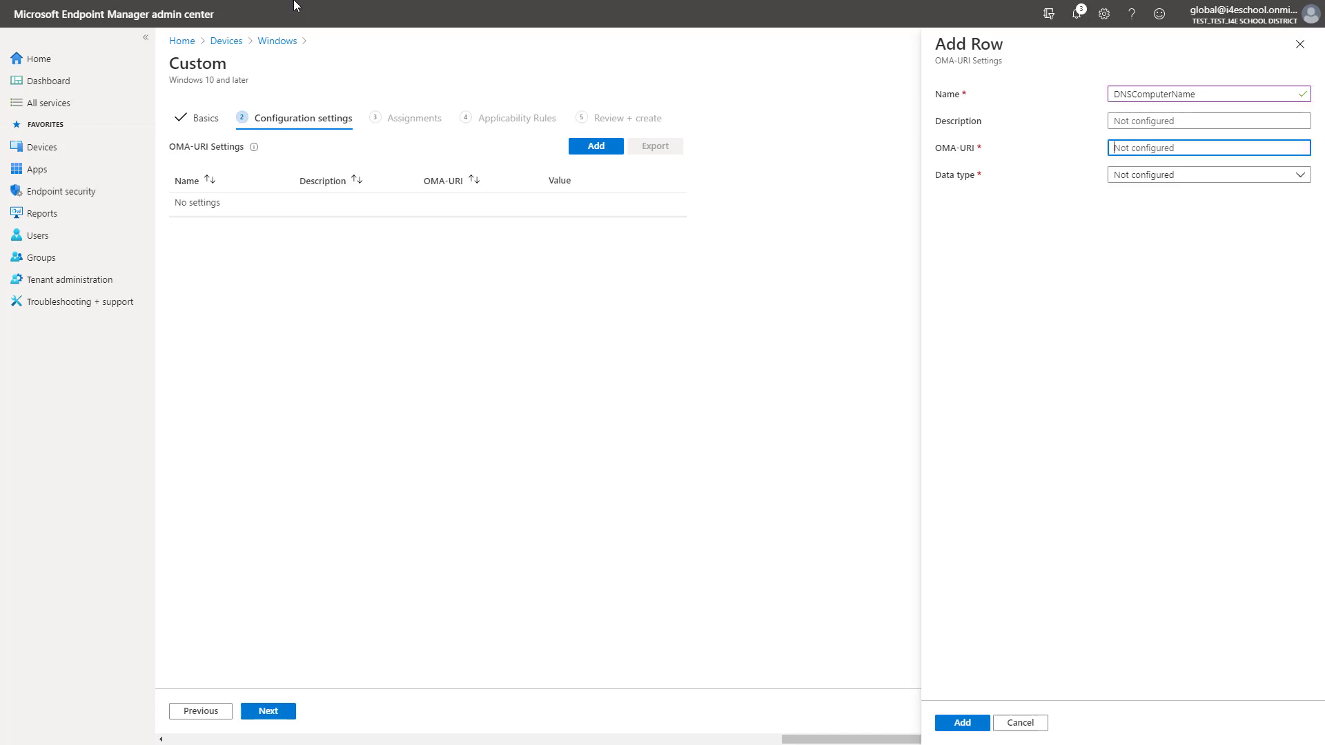
mouse_move(376, 7)
key(F11)
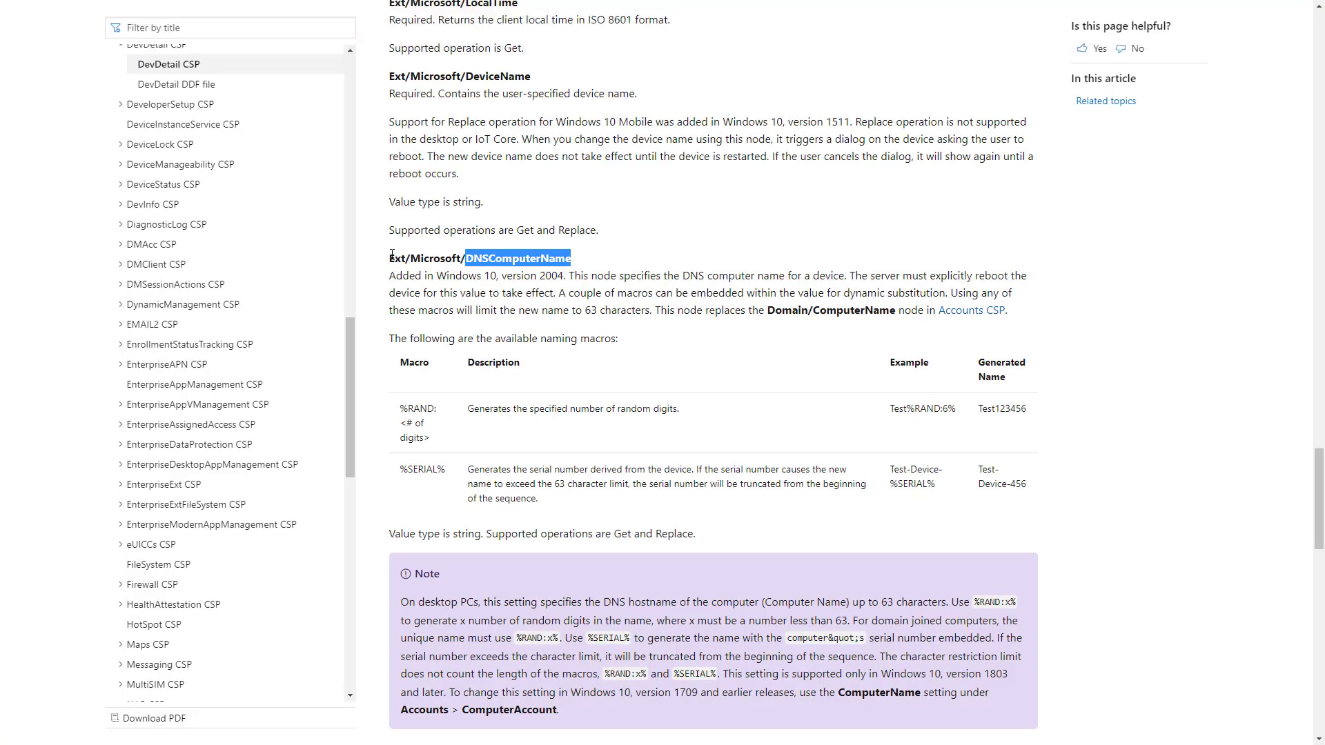
drag(390, 258, 708, 255)
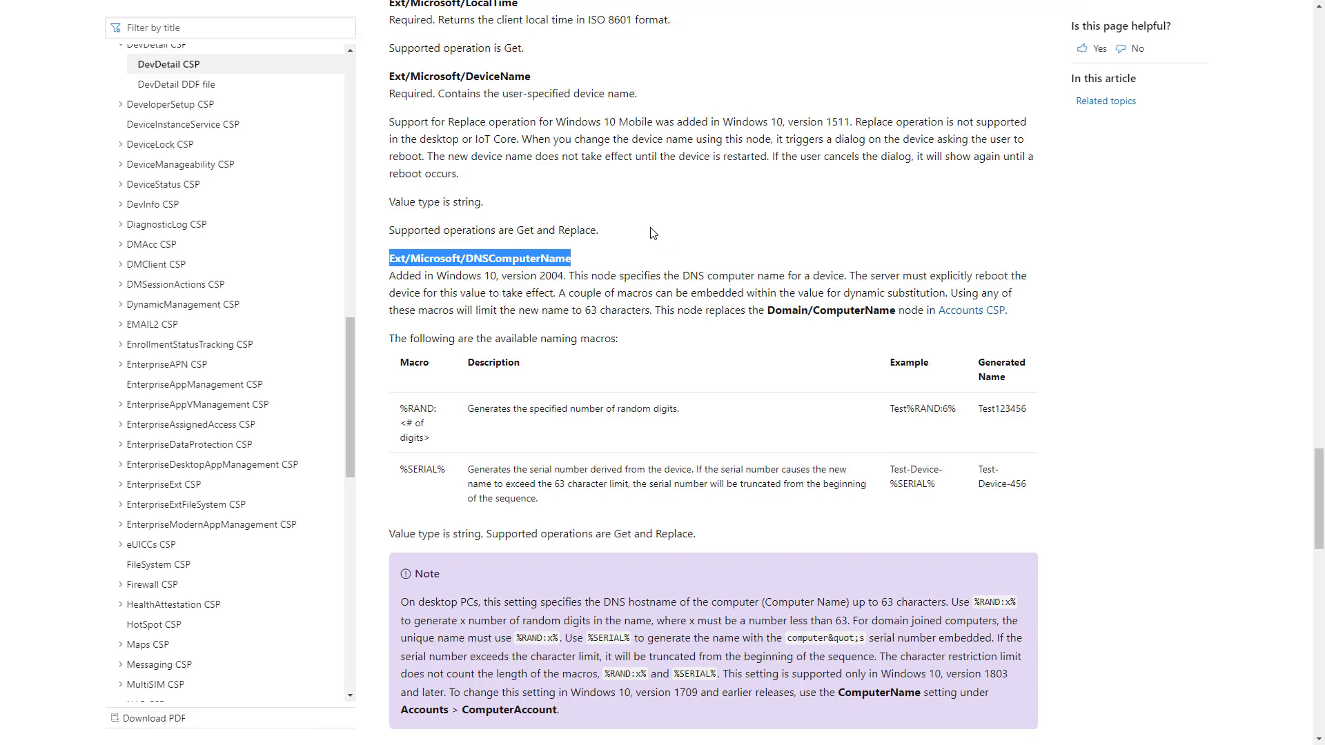
scroll(654, 235, up, 20)
scroll(655, 234, up, 10)
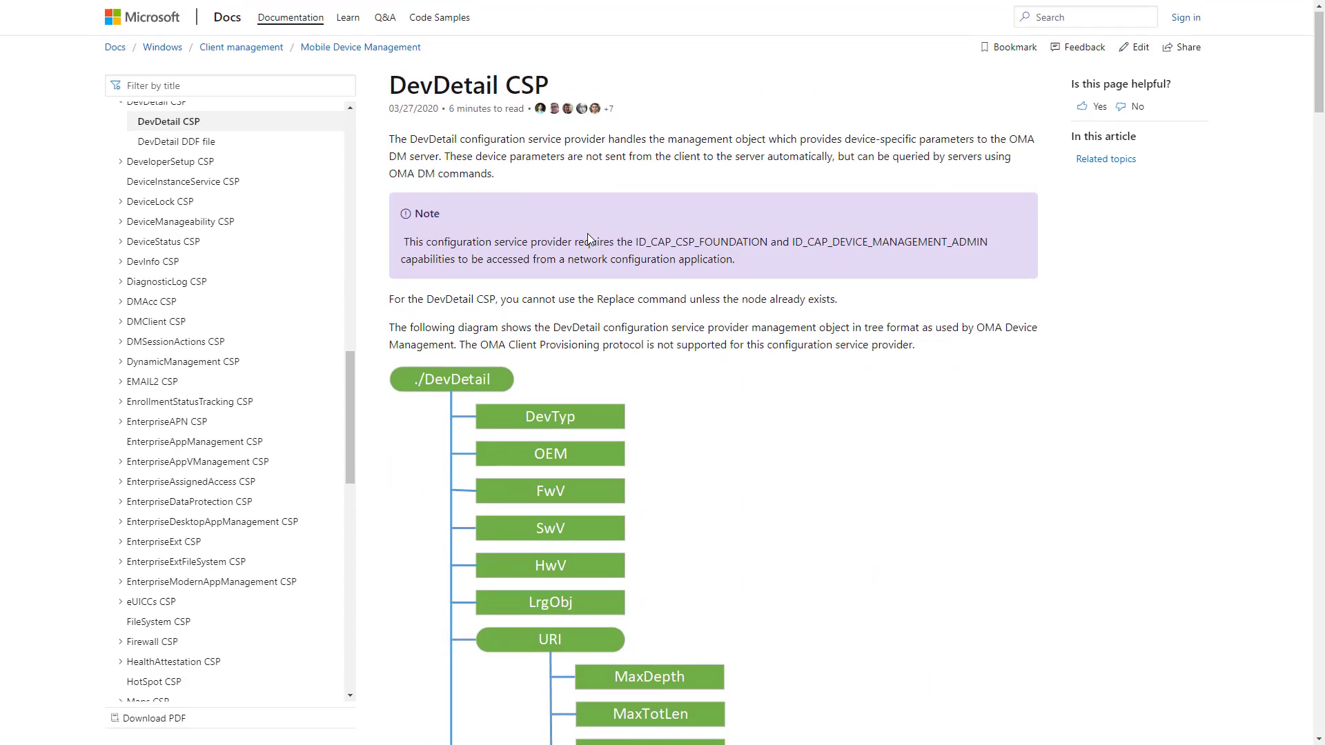
mouse_move(434, 381)
mouse_down()
mouse_move(459, 383)
mouse_move(450, 391)
mouse_up()
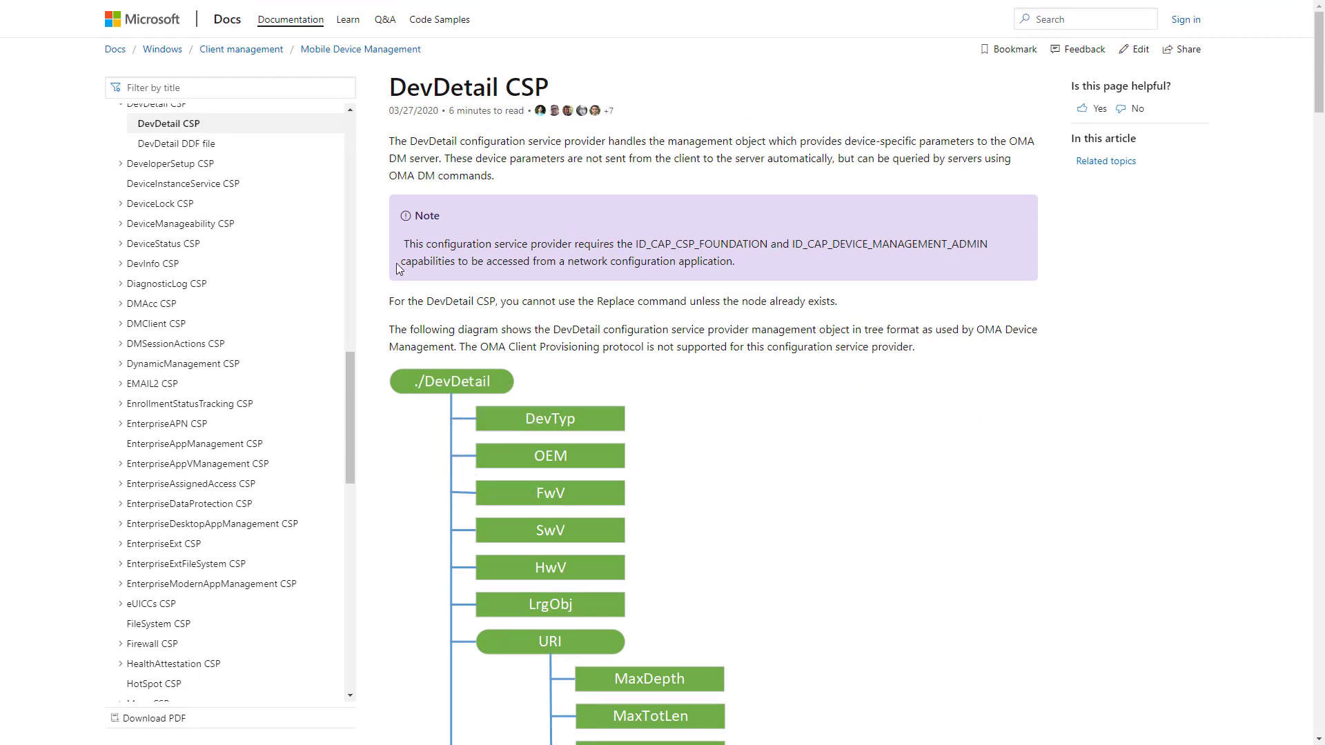
Paste the DNSComputerName OMA-URI path, choose String, enter ELEMENTARYSCHOOL-%SERIAL%, and add the row.
mouse_move(242, 6)
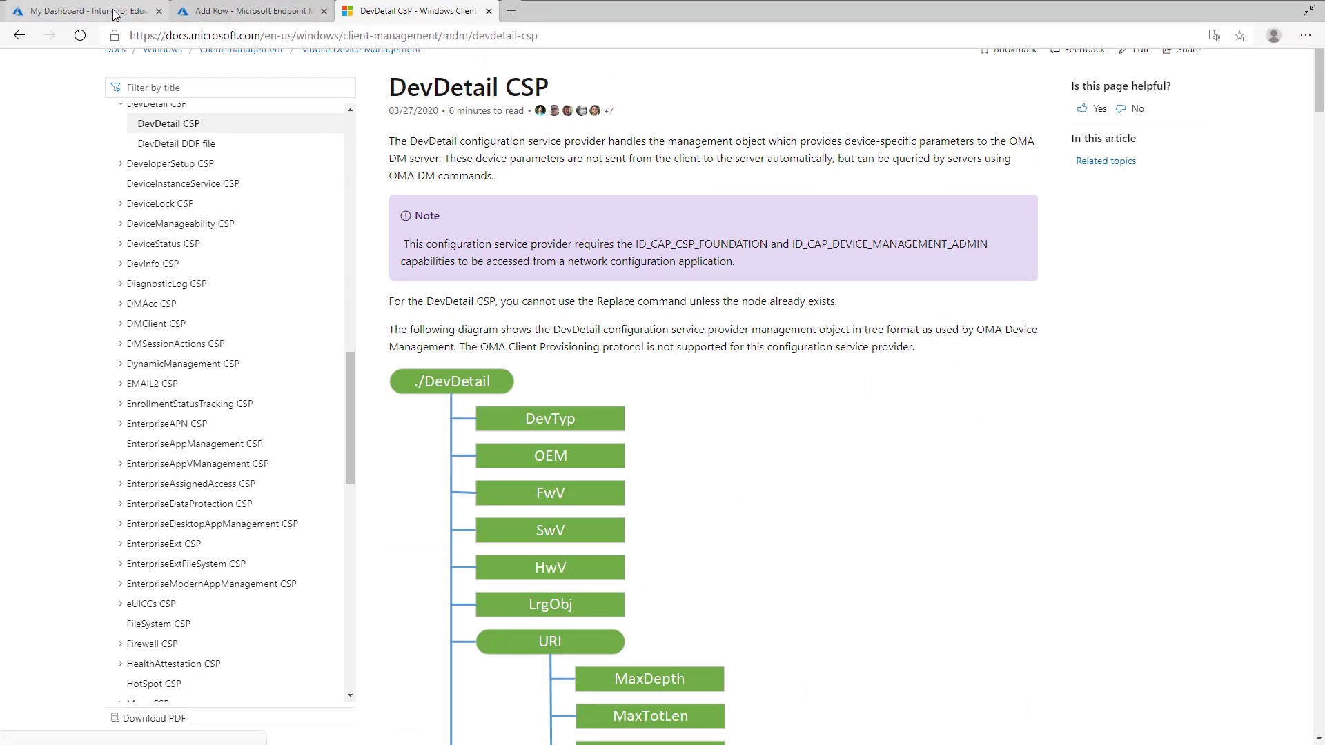
click(216, 9)
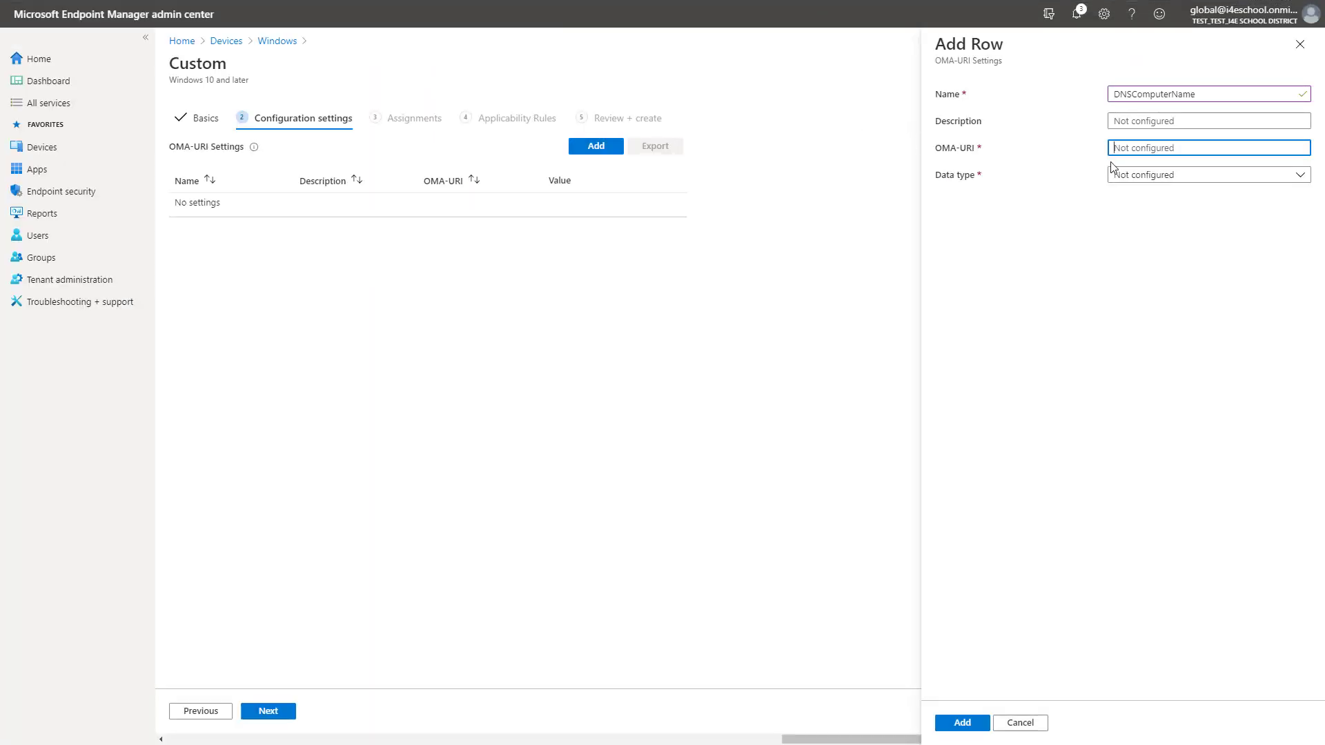
text(./DevDetail/Ext/Microsoft/DNSComputerName)
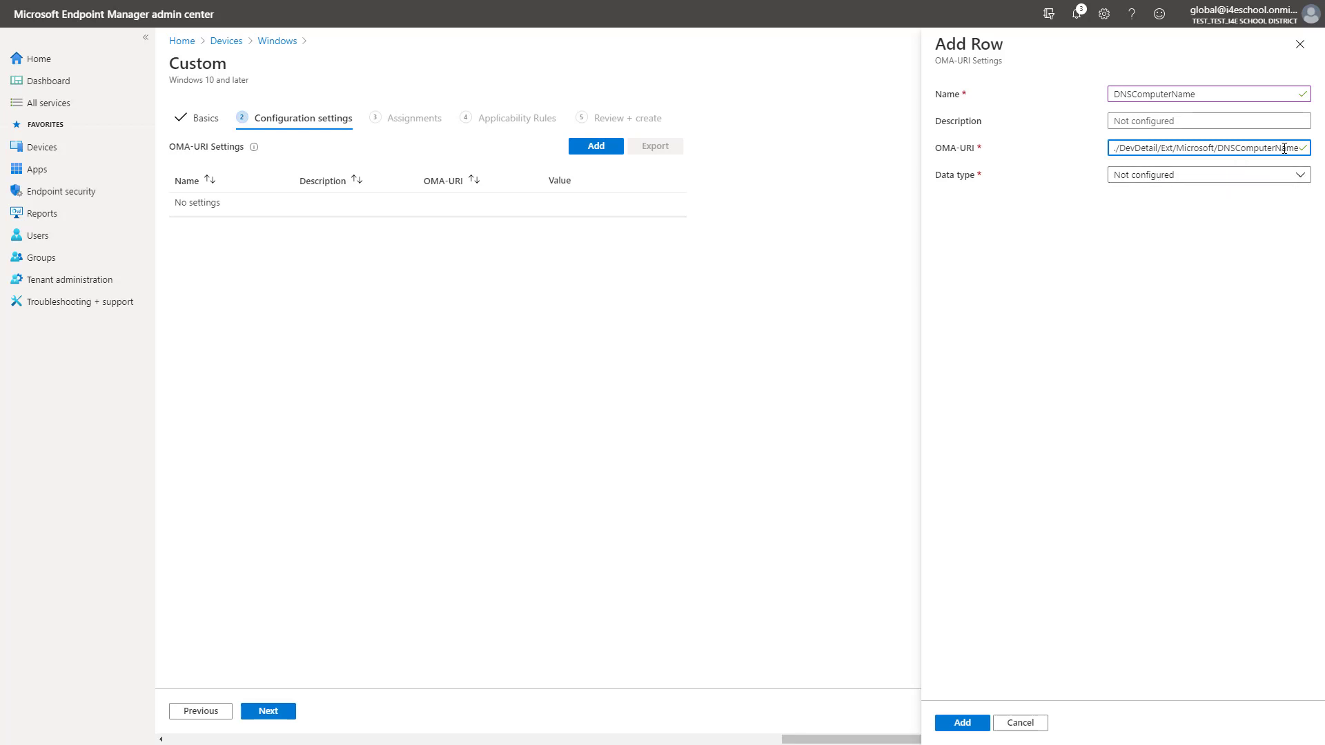
click(1196, 179)
click(1183, 214)
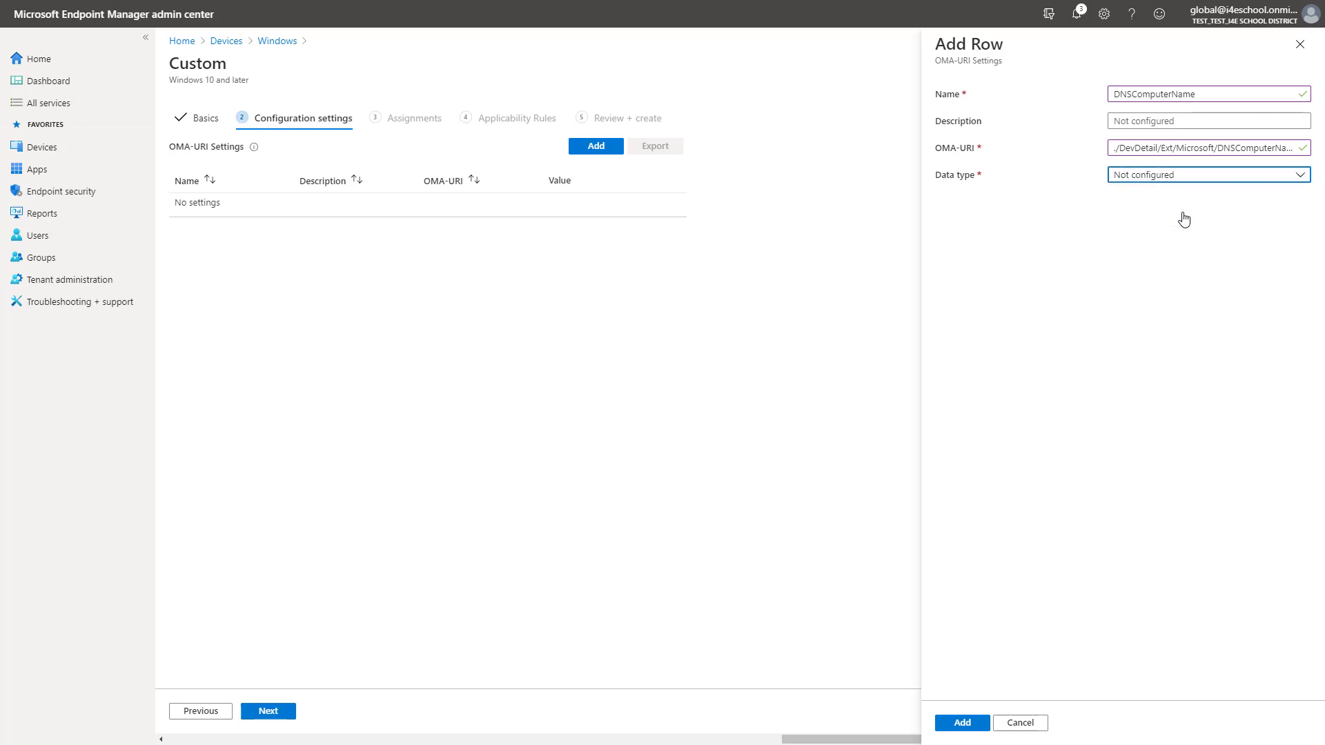
click(1135, 234)
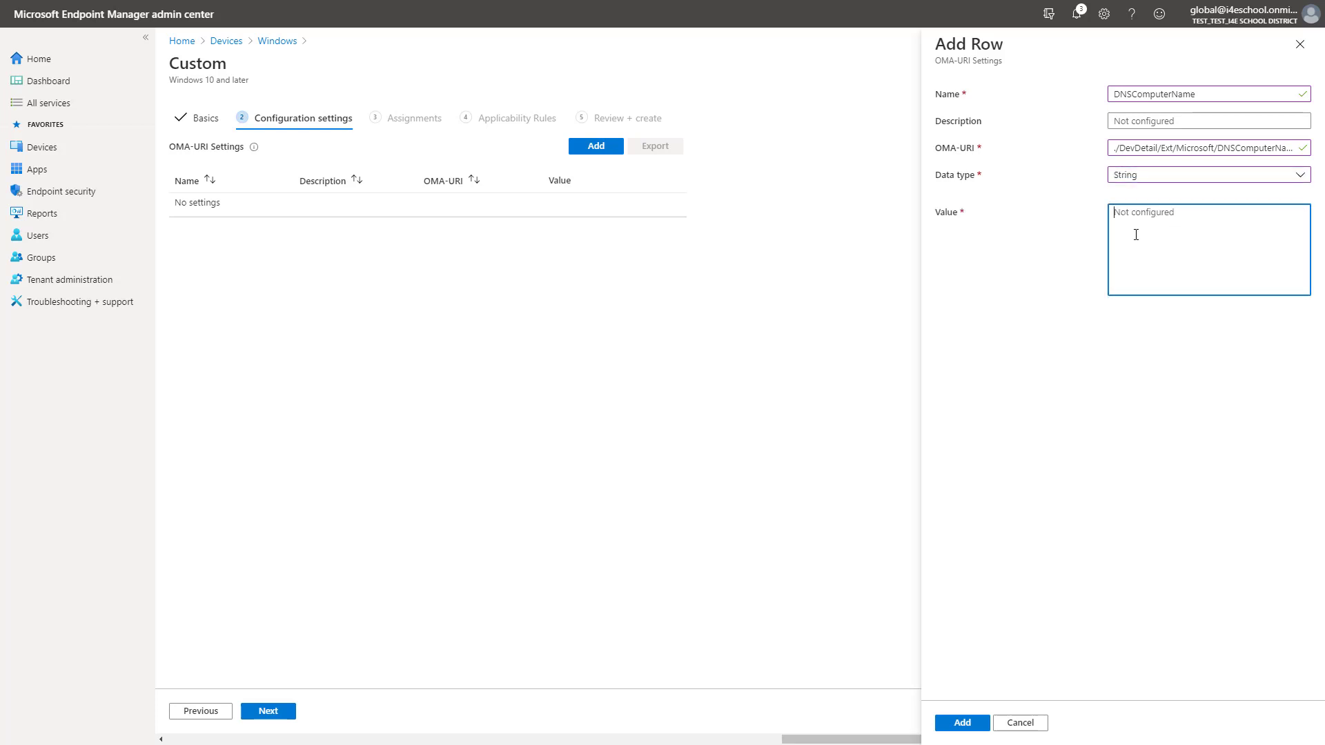
key(super+v)
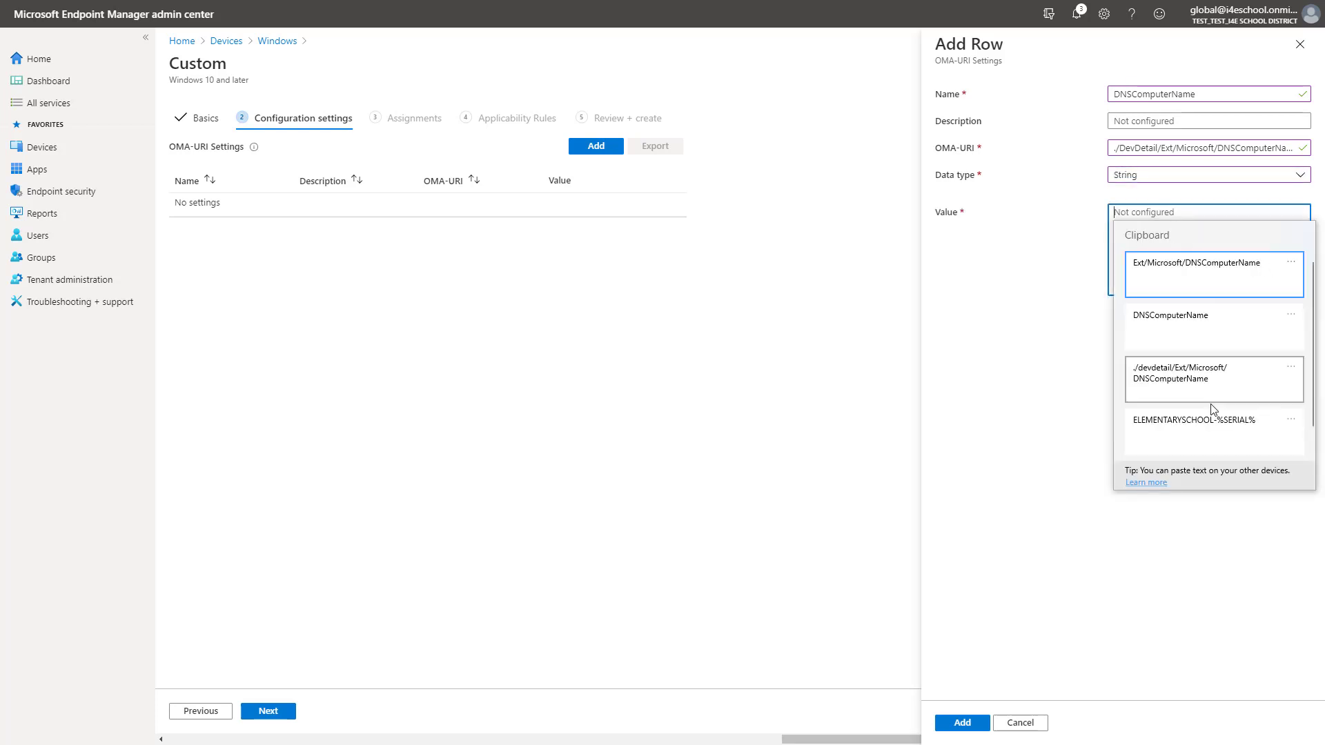
click(1211, 429)
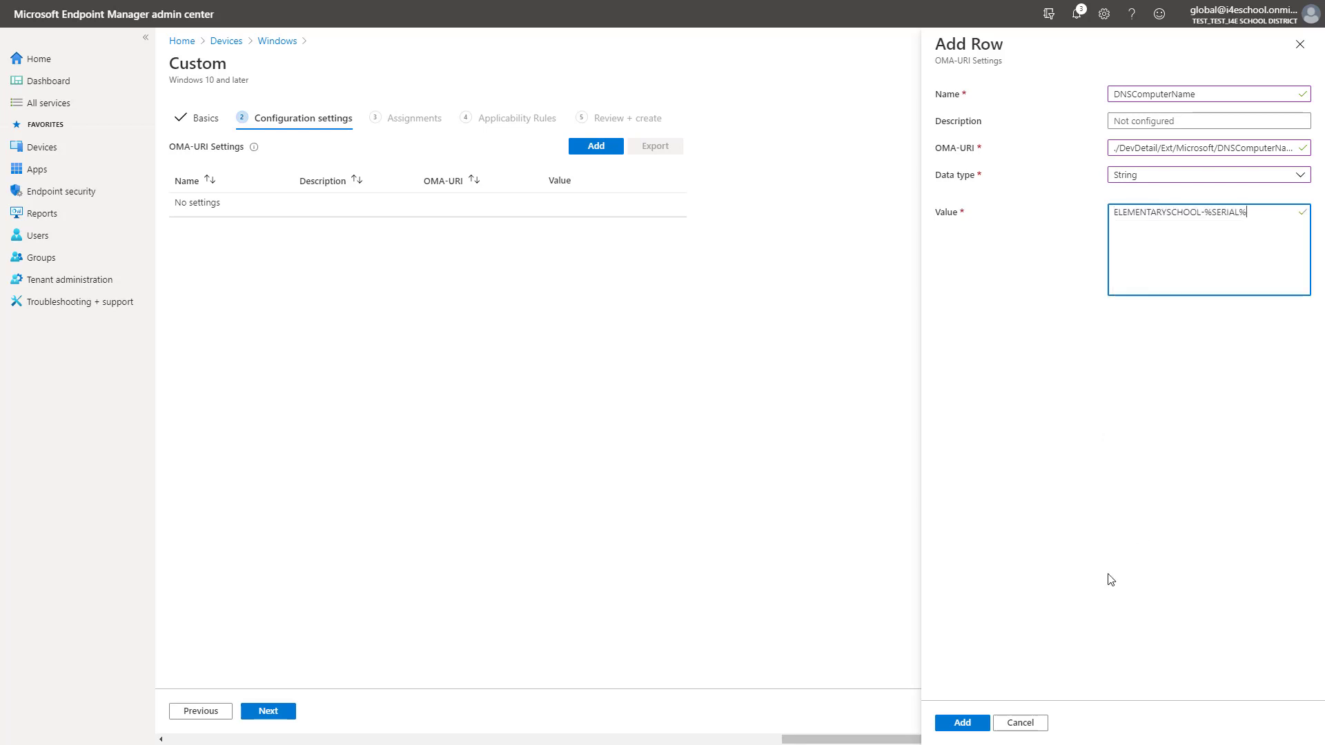
click(963, 724)
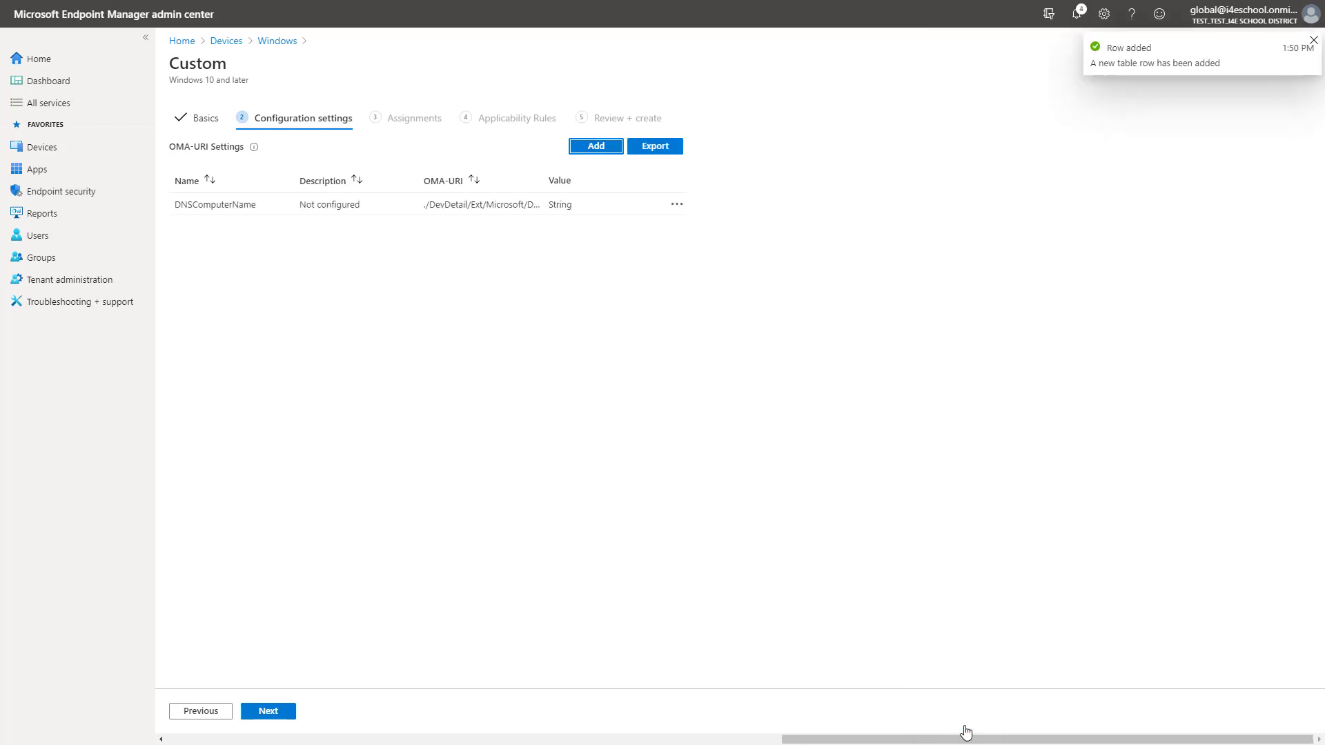
Include the Windows Devices of I4E Elementary School group and create the Computer Rename profile.
click(267, 711)
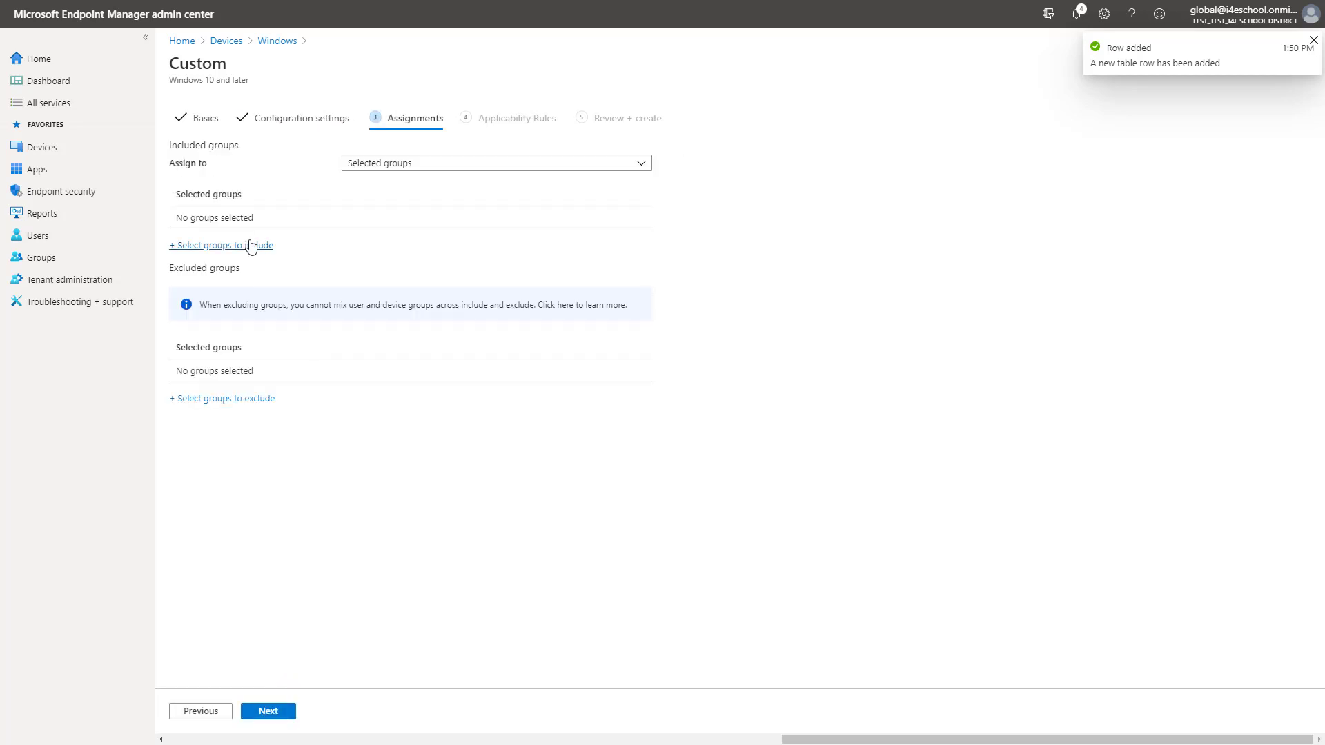
click(250, 246)
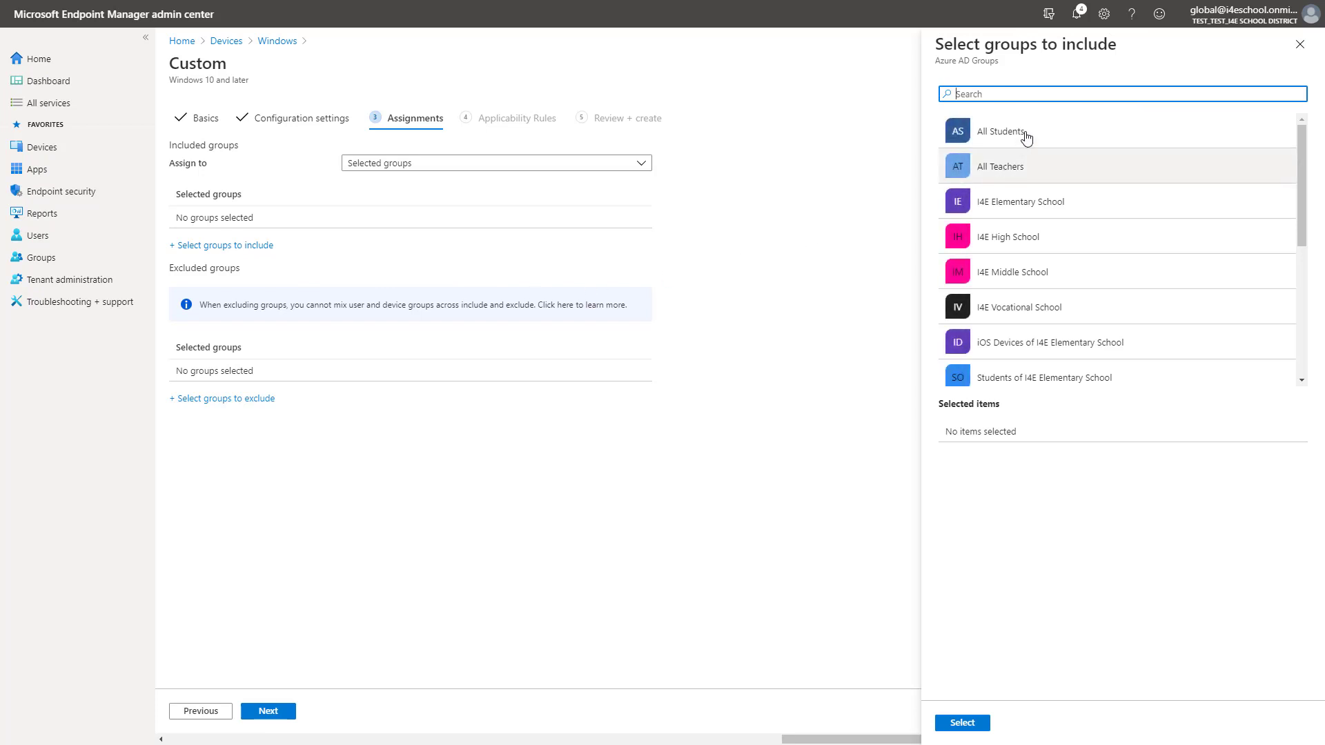
text(win)
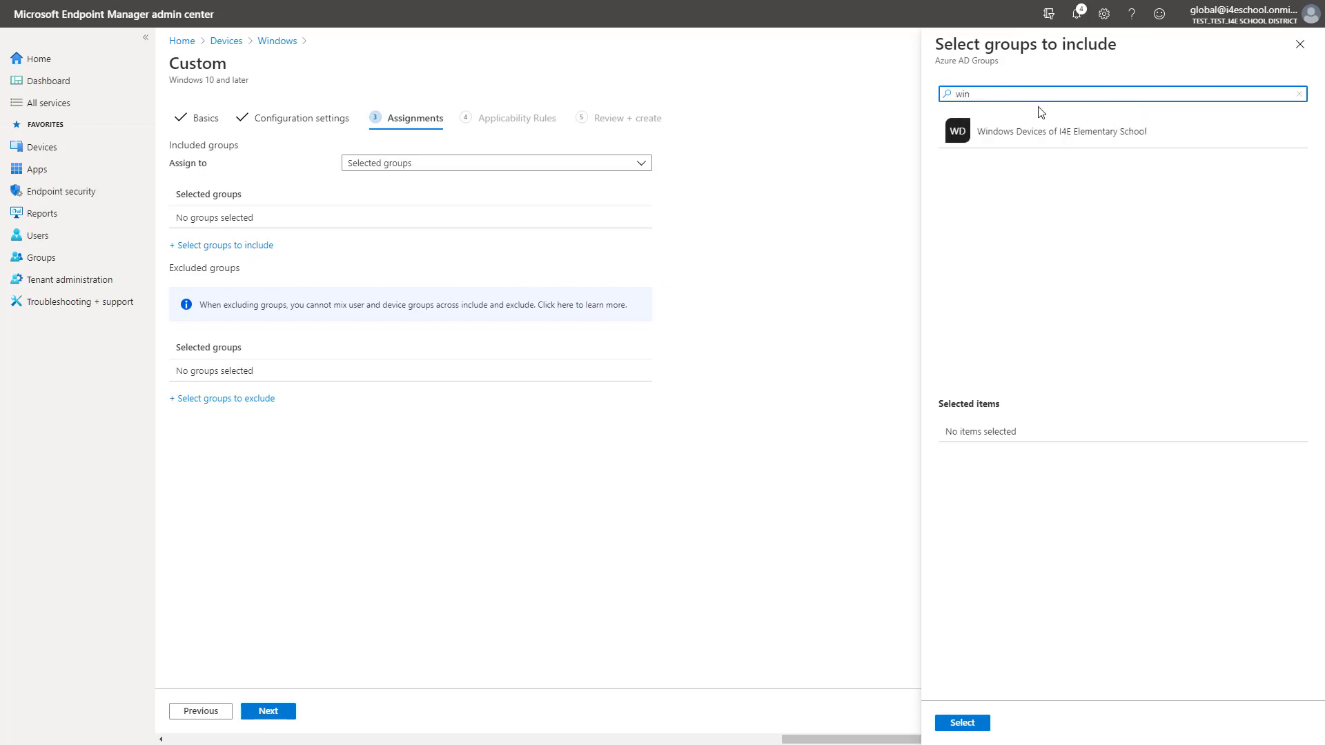
click(1040, 133)
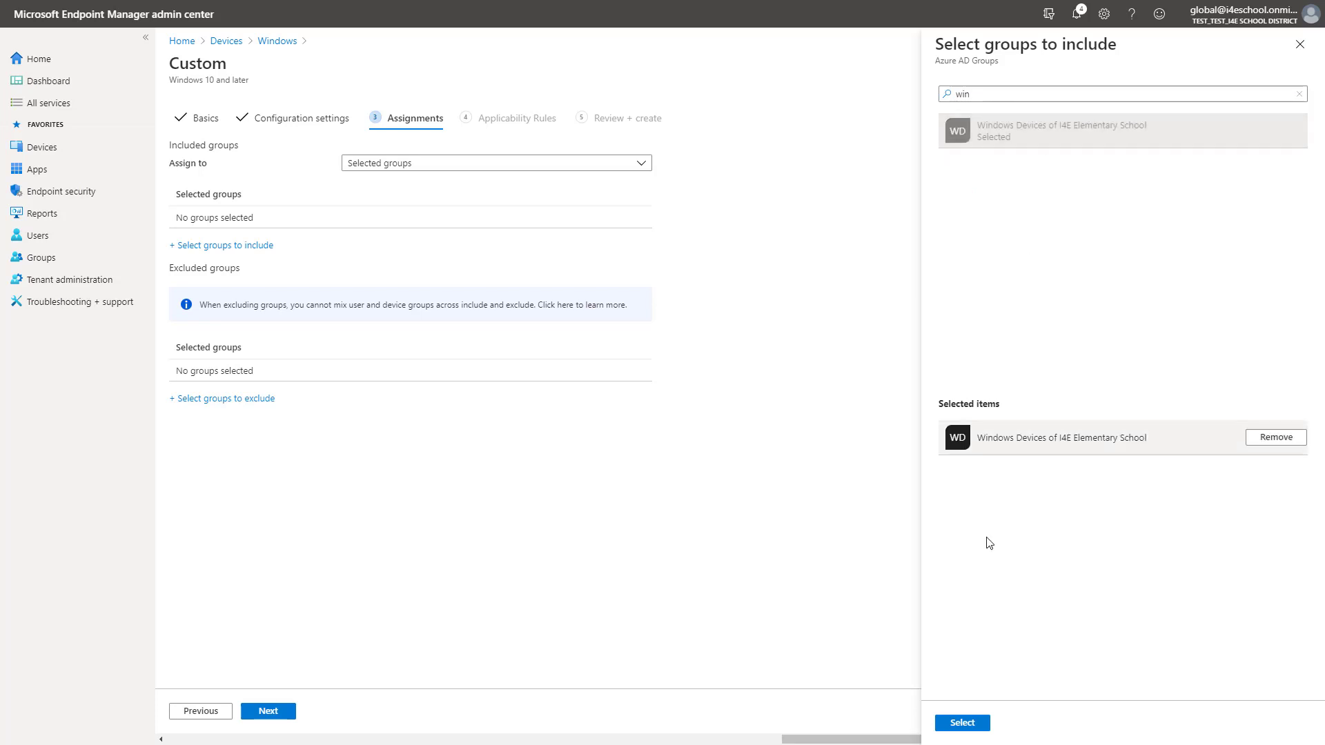
click(966, 723)
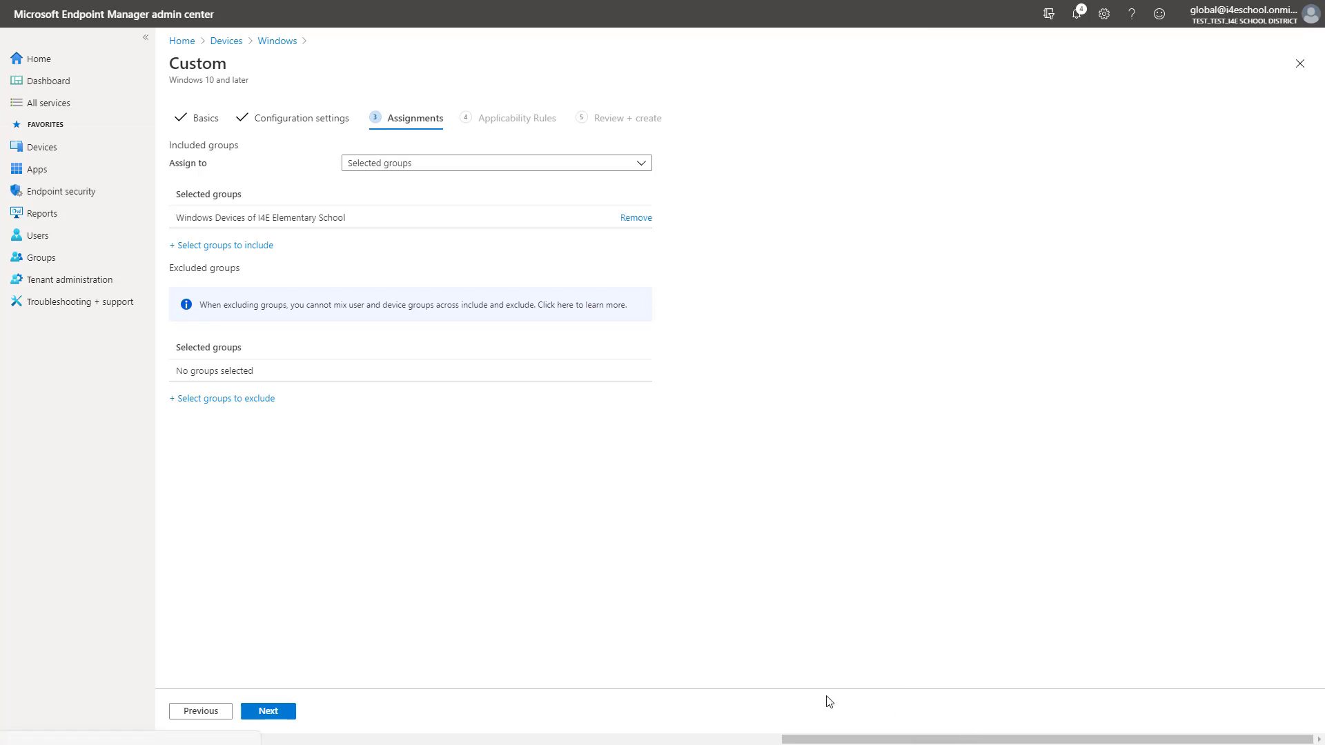
click(263, 710)
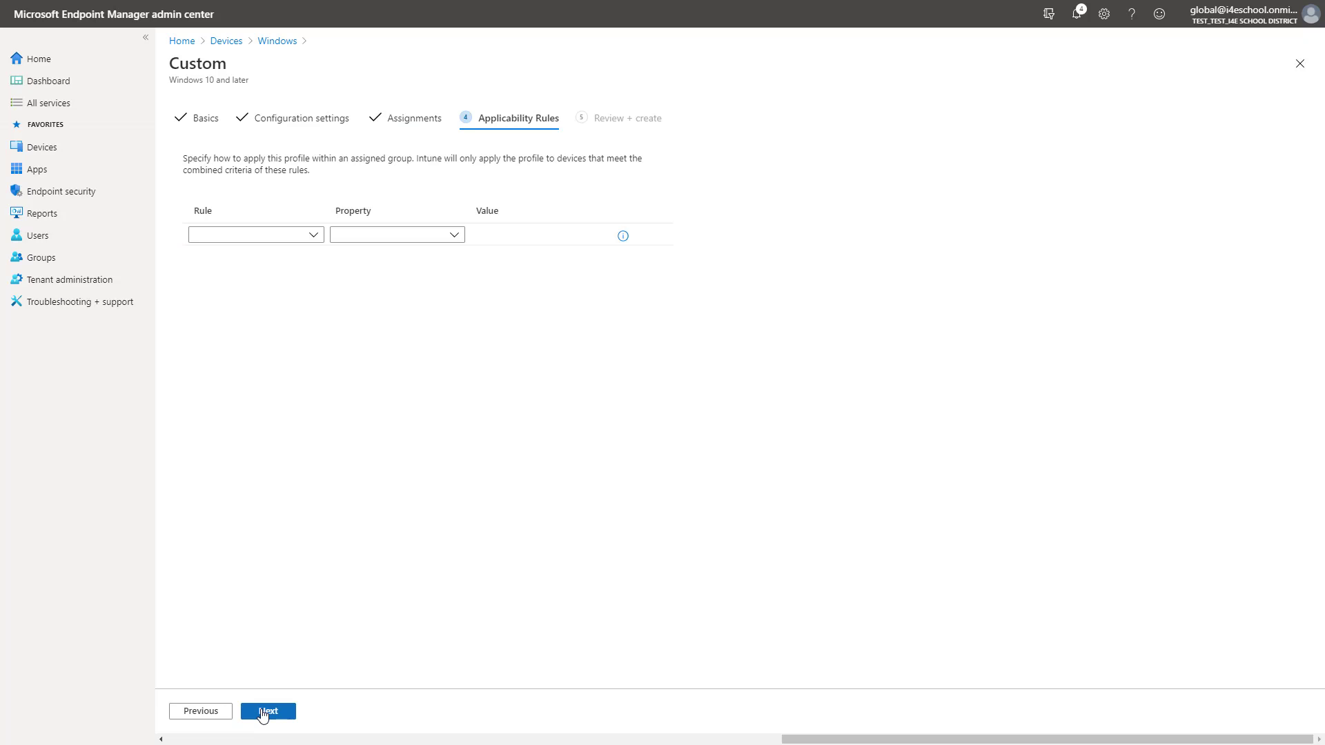
click(267, 710)
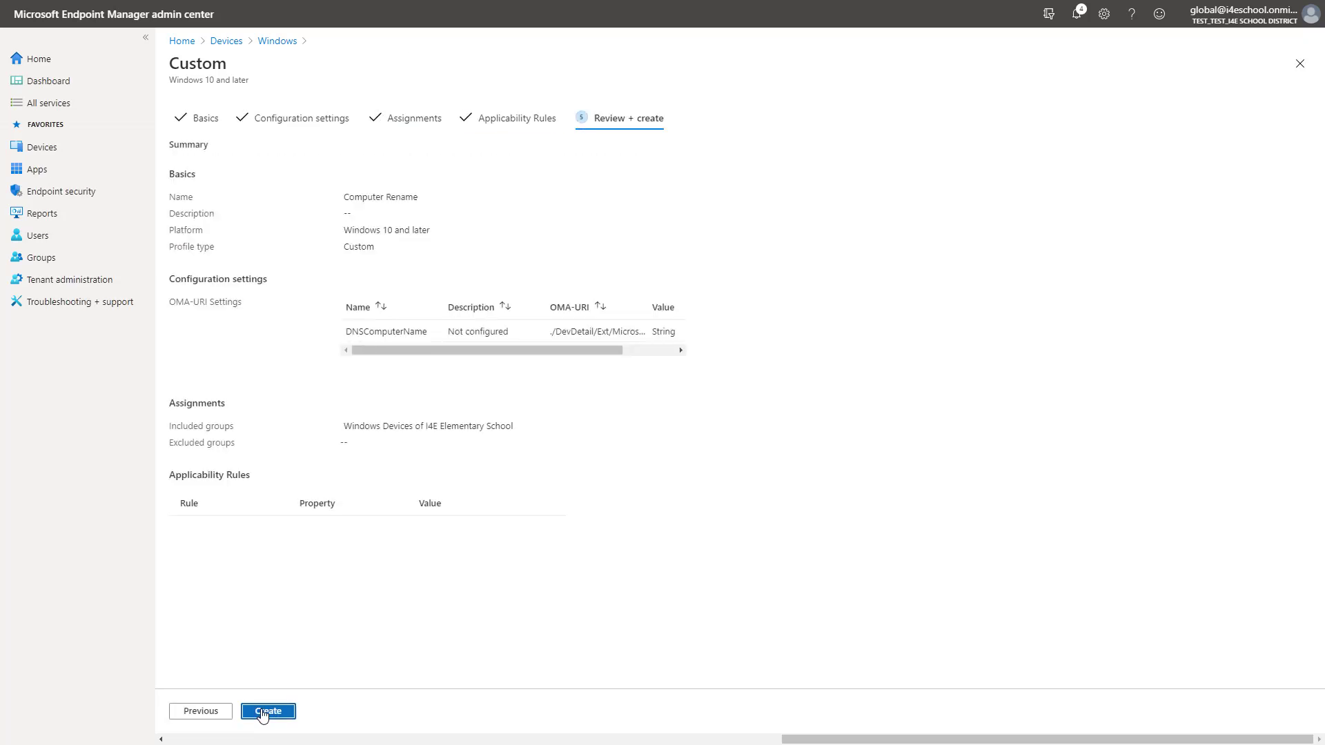
click(264, 711)
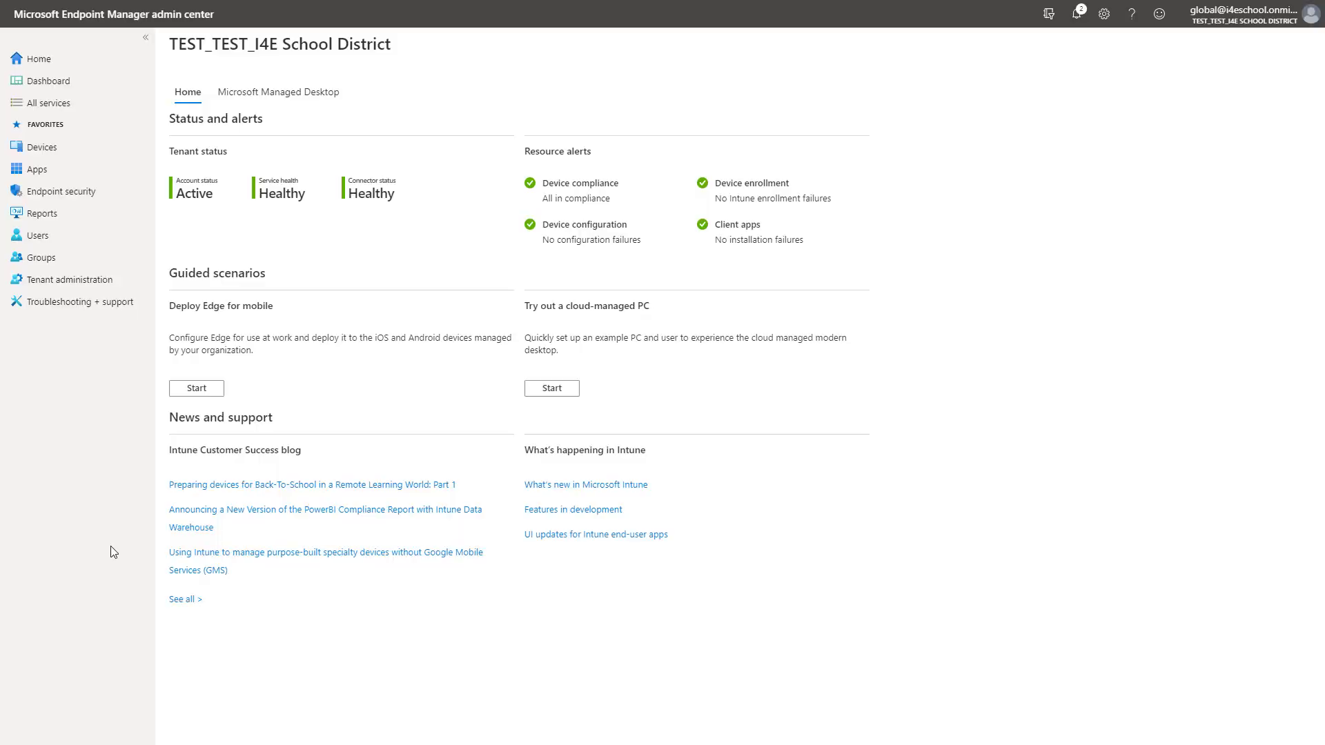
Start a new Windows PowerShell script named 'Add Desktop Shortcut'.
click(34, 148)
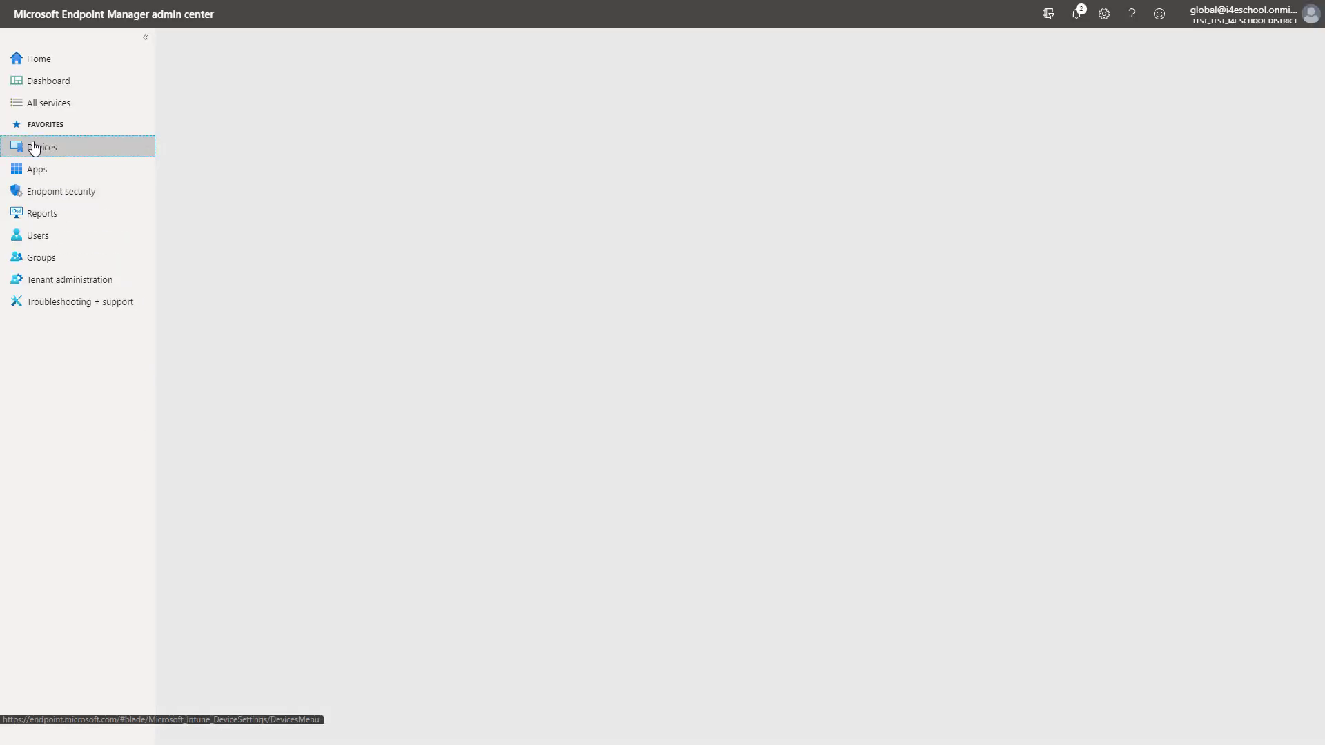
click(199, 237)
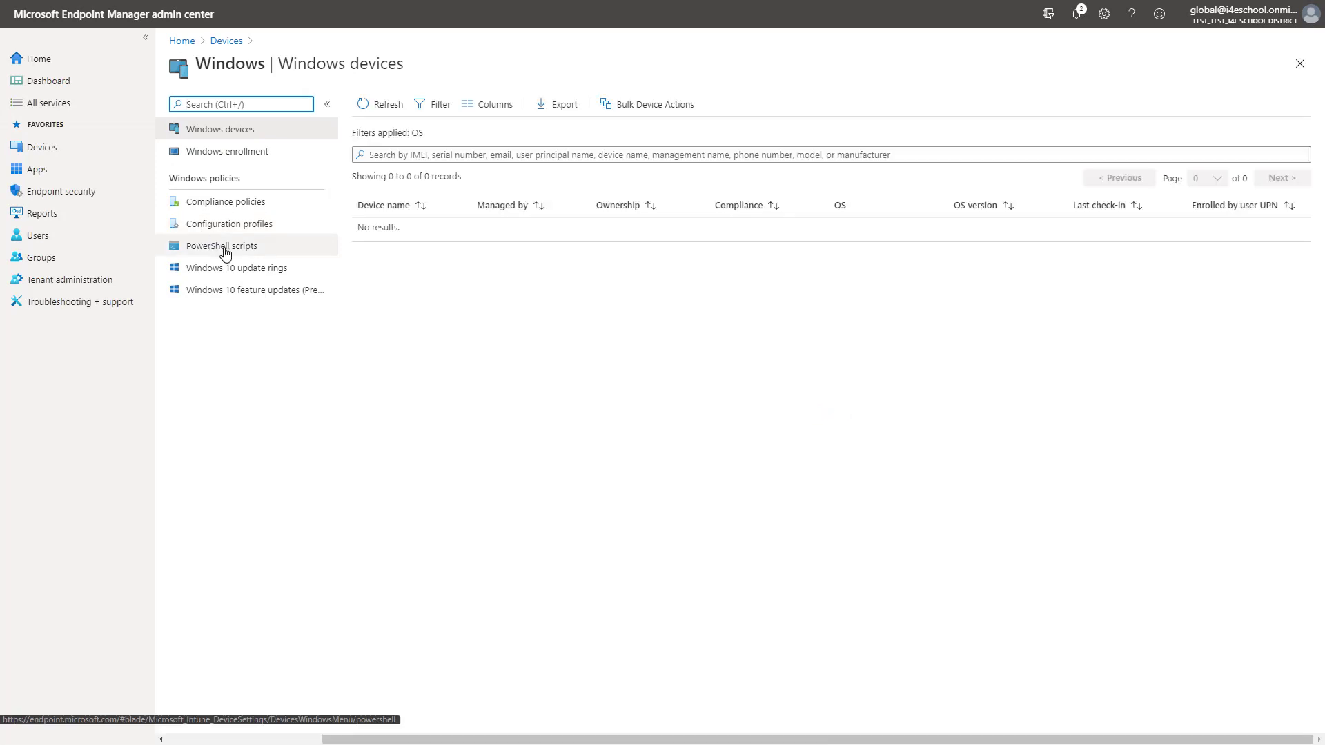
click(223, 249)
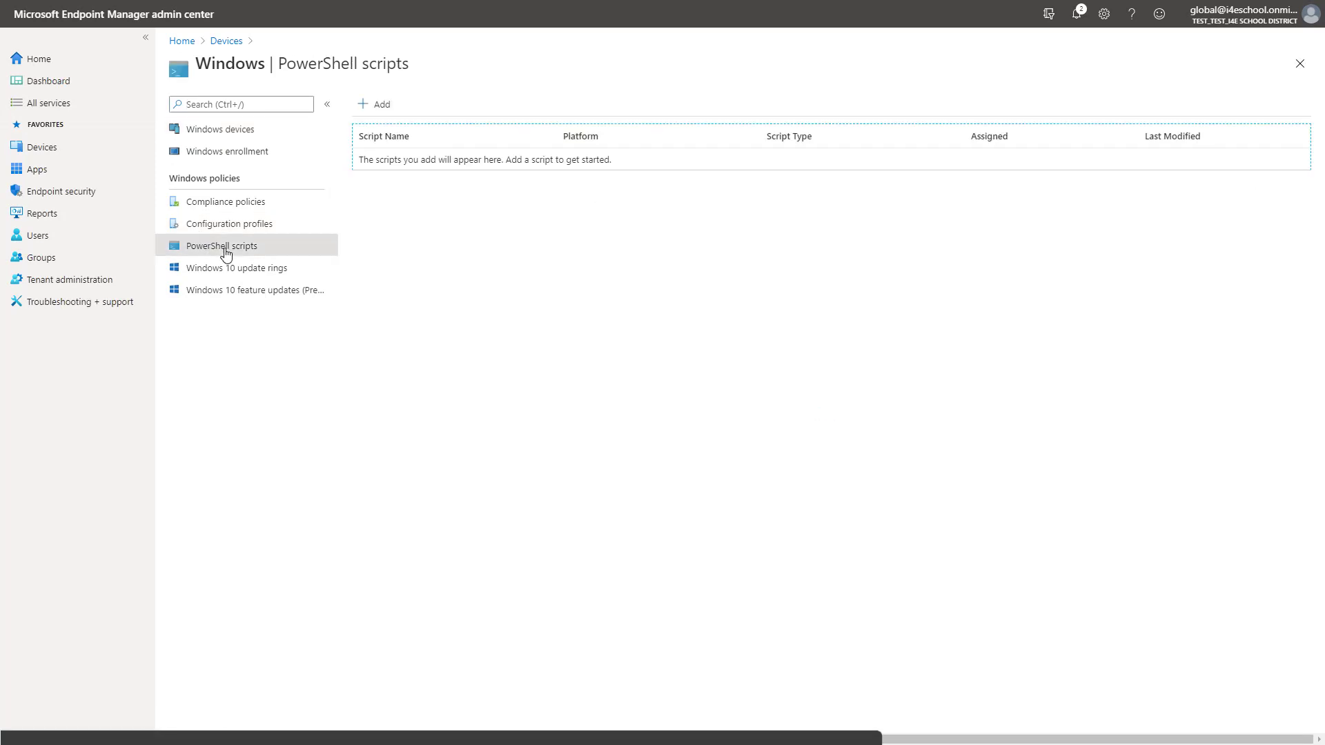
click(378, 107)
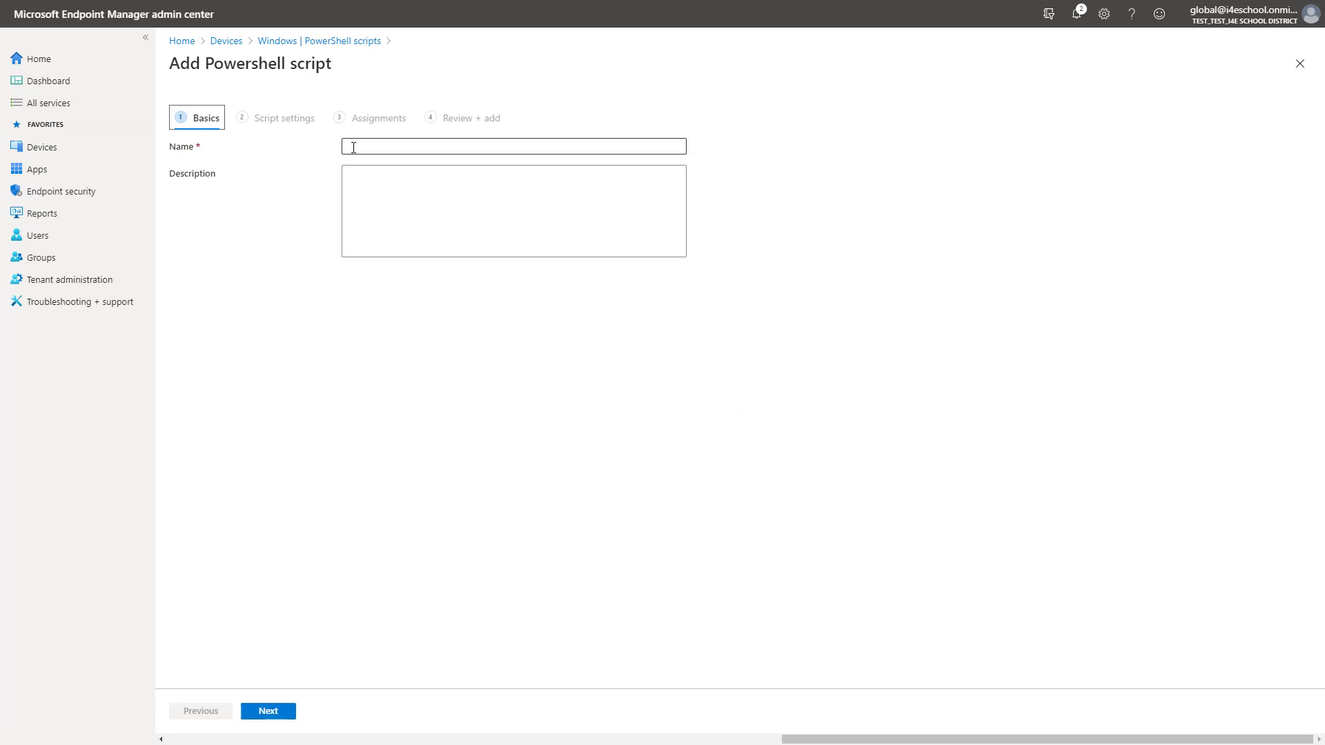
click(353, 148)
text(Add Desk)
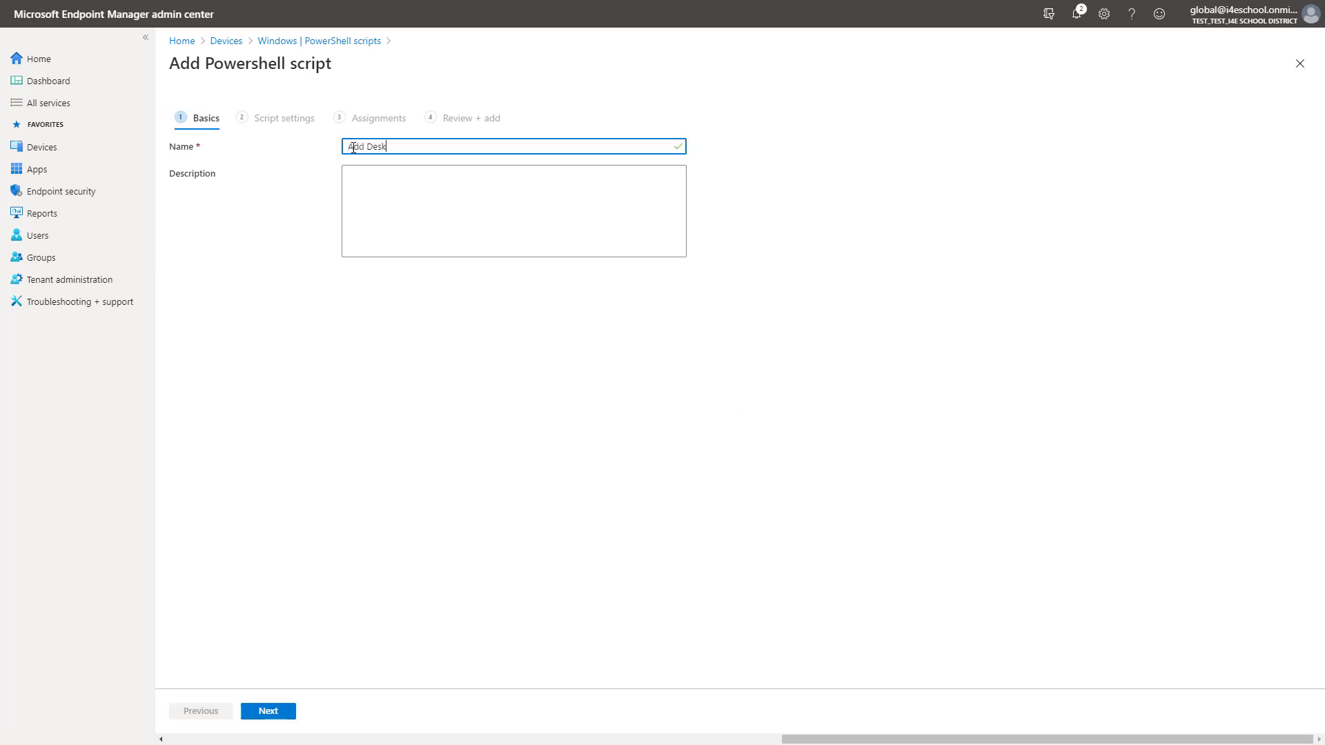
text(top Shortcut)
Upload Scripts\New-EdgeMyAppsShortcut.ps1 as the script file.
click(268, 711)
click(677, 149)
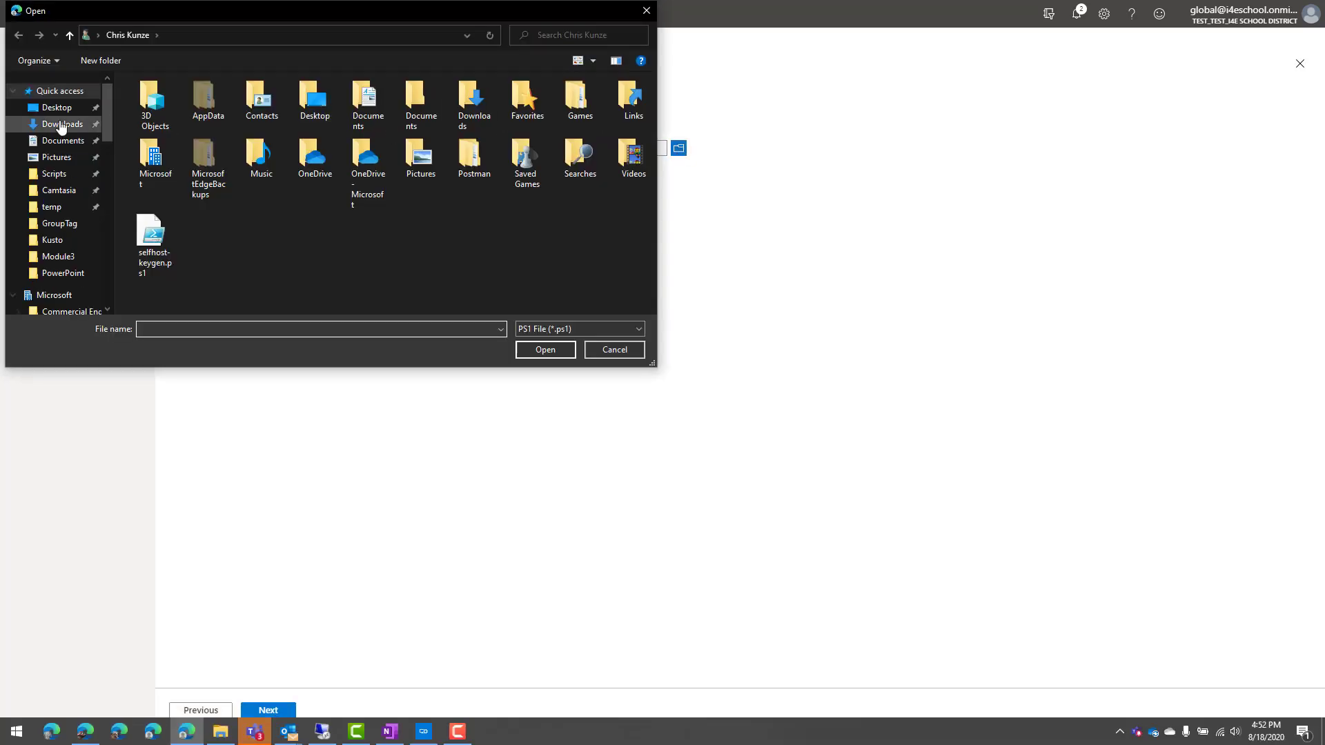
click(54, 174)
double_click(161, 104)
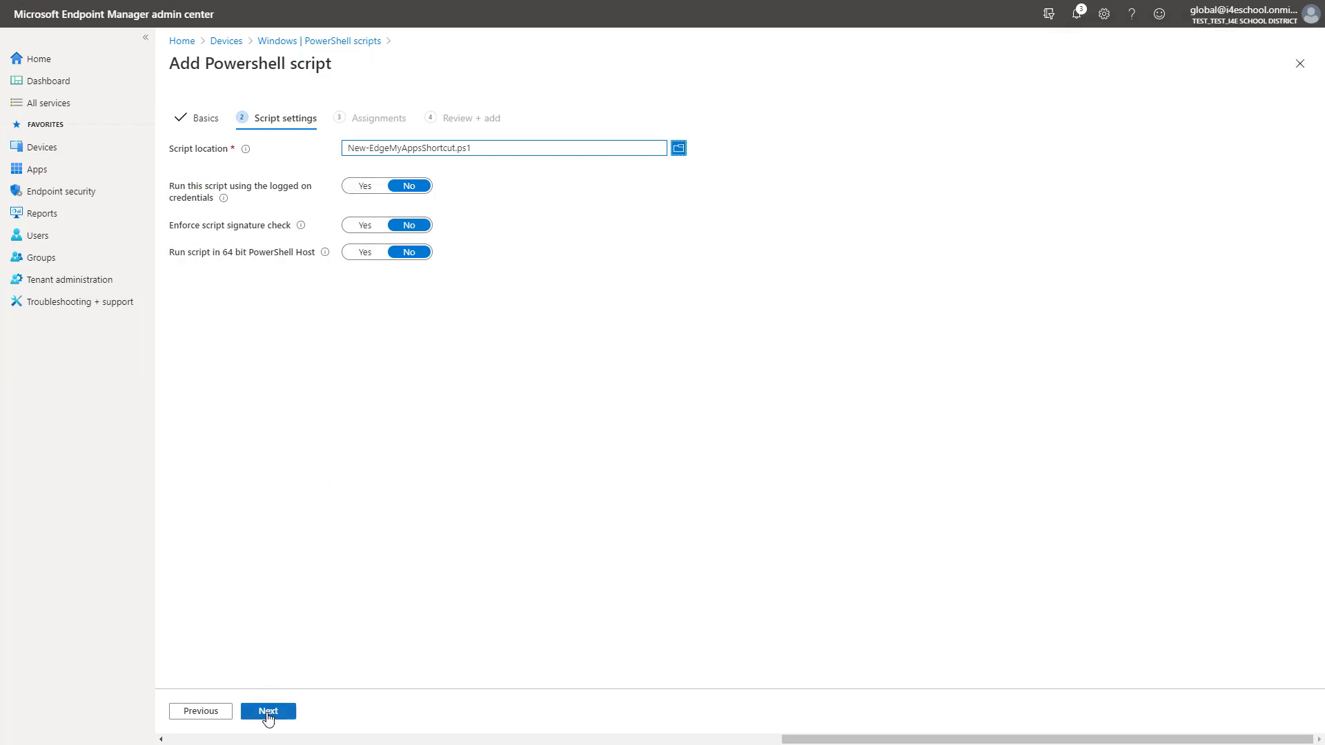
Include the All Students group, review, and add the Add Desktop Shortcut script.
click(268, 711)
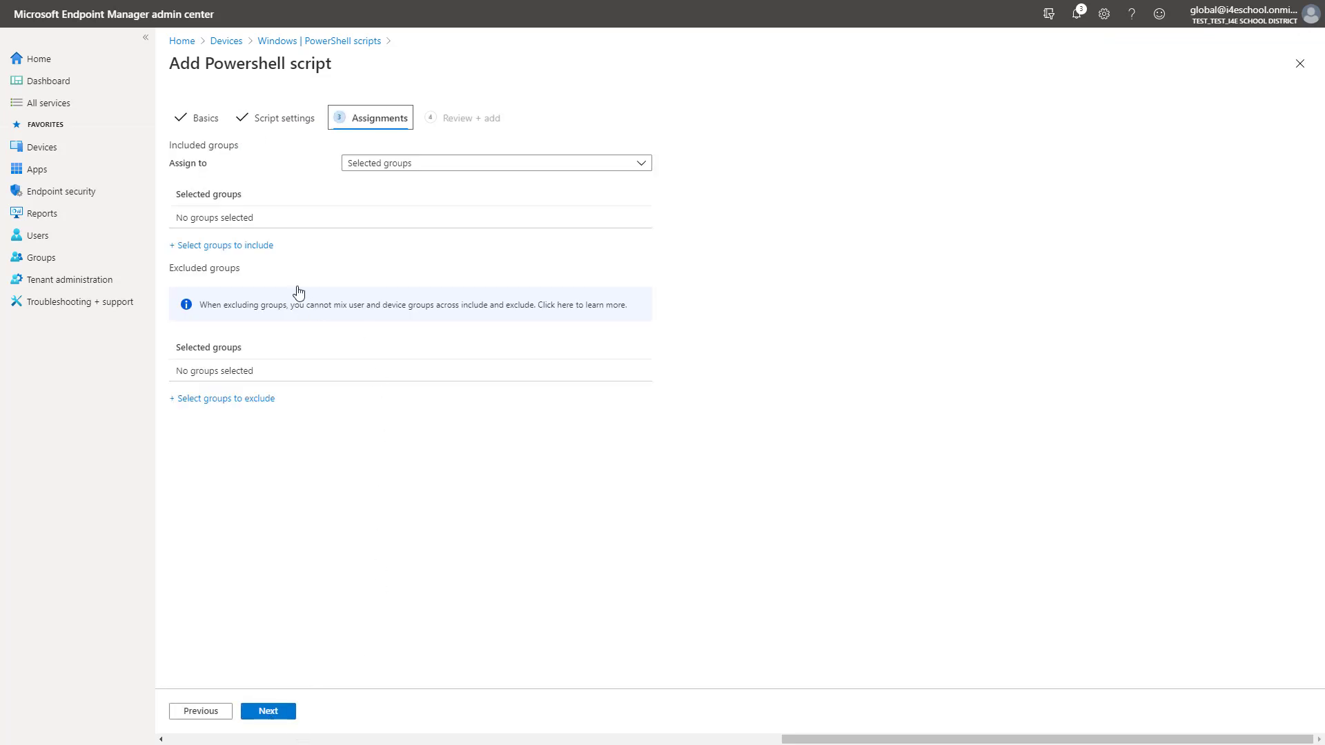
click(248, 247)
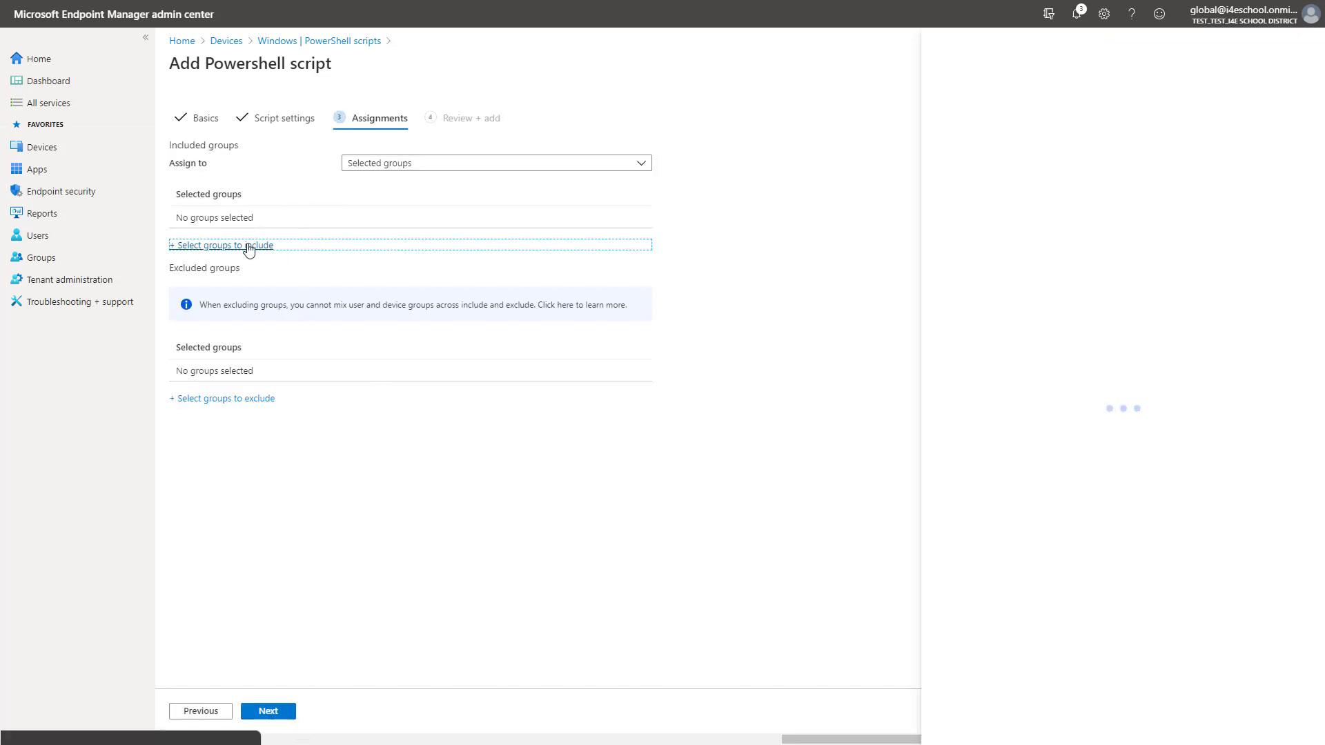
click(999, 133)
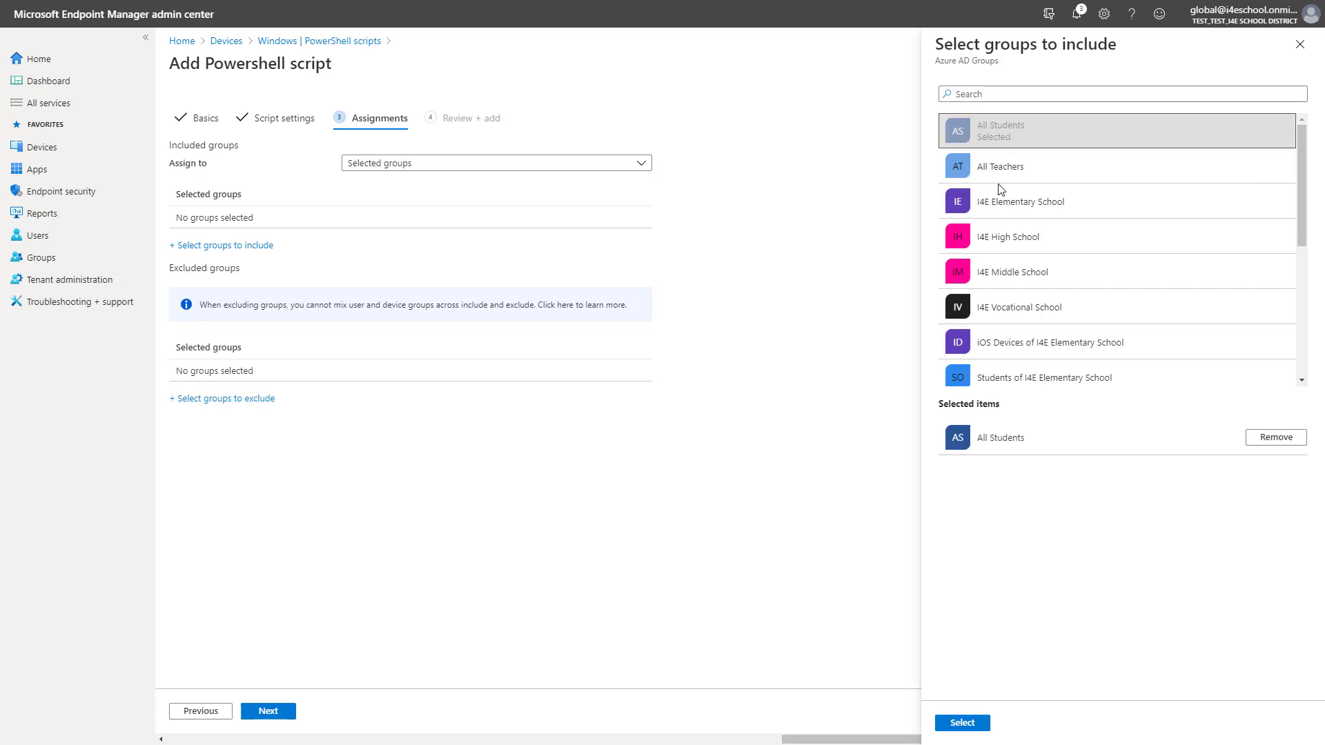
click(962, 722)
click(273, 718)
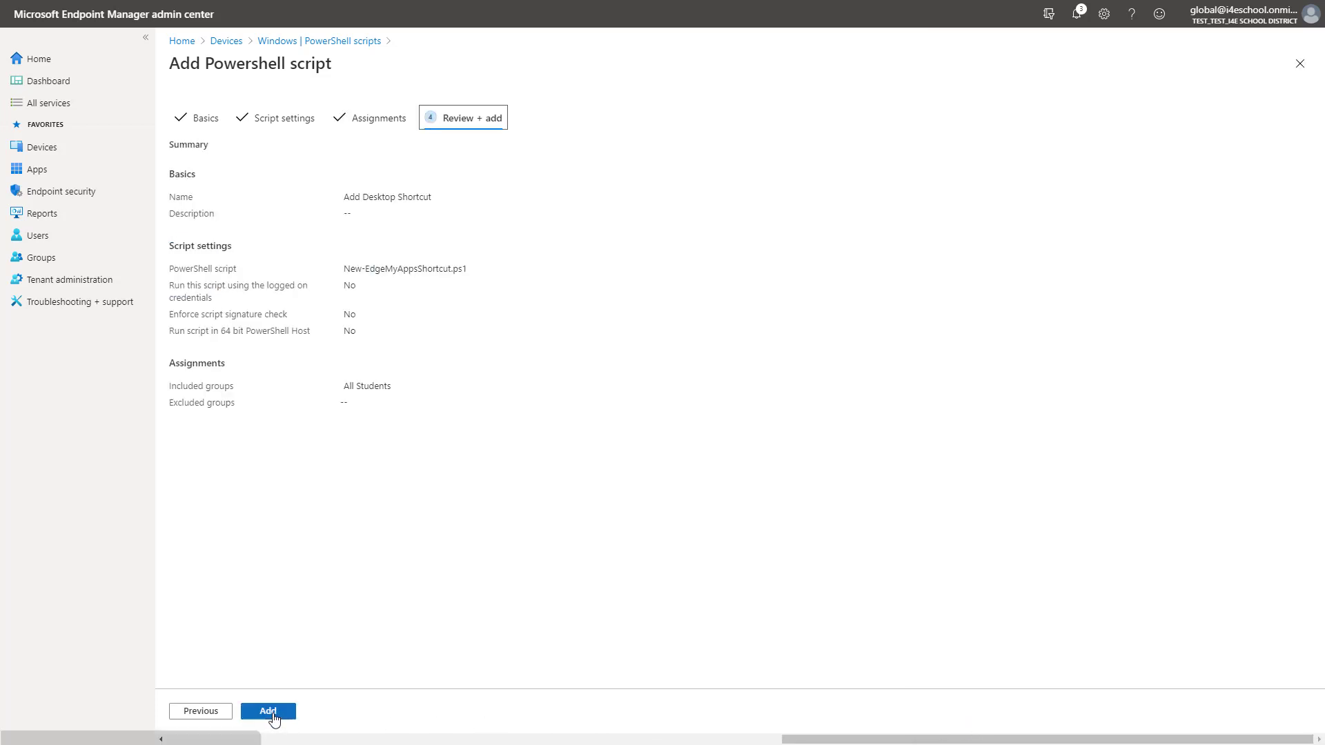
click(269, 711)
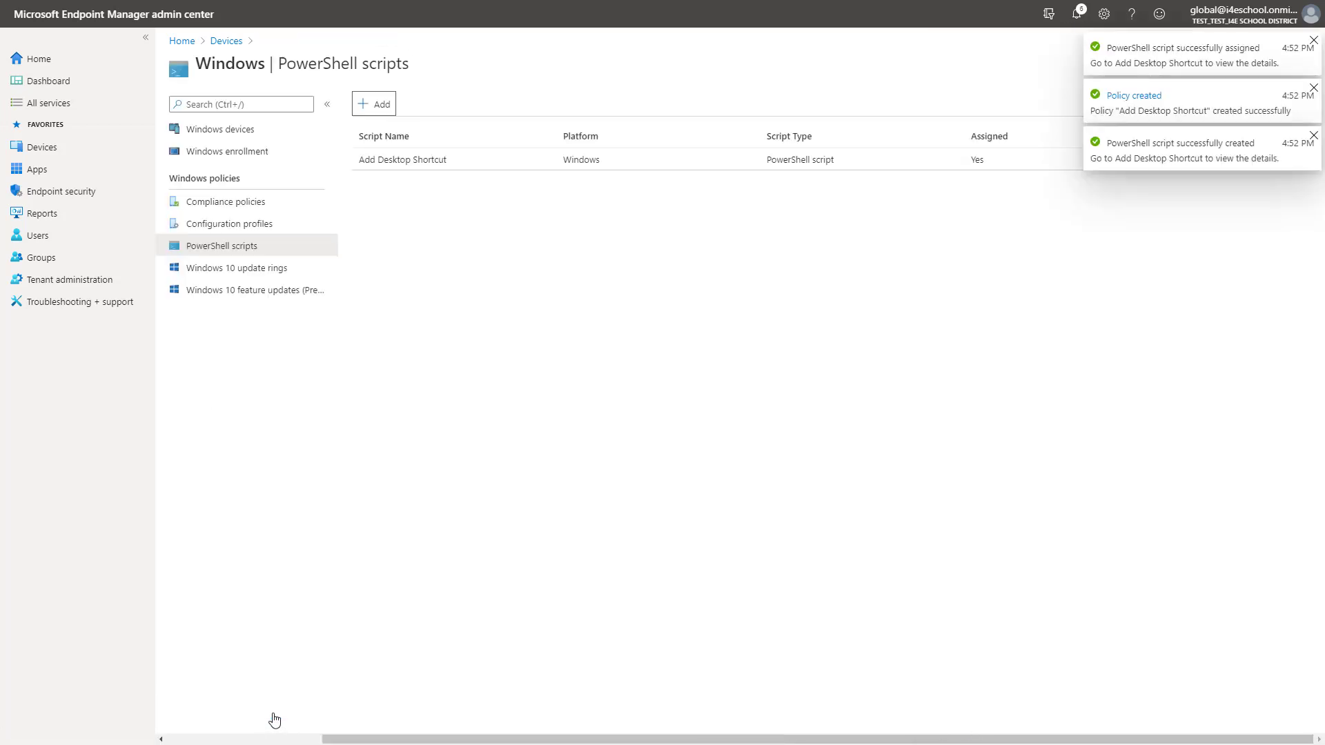